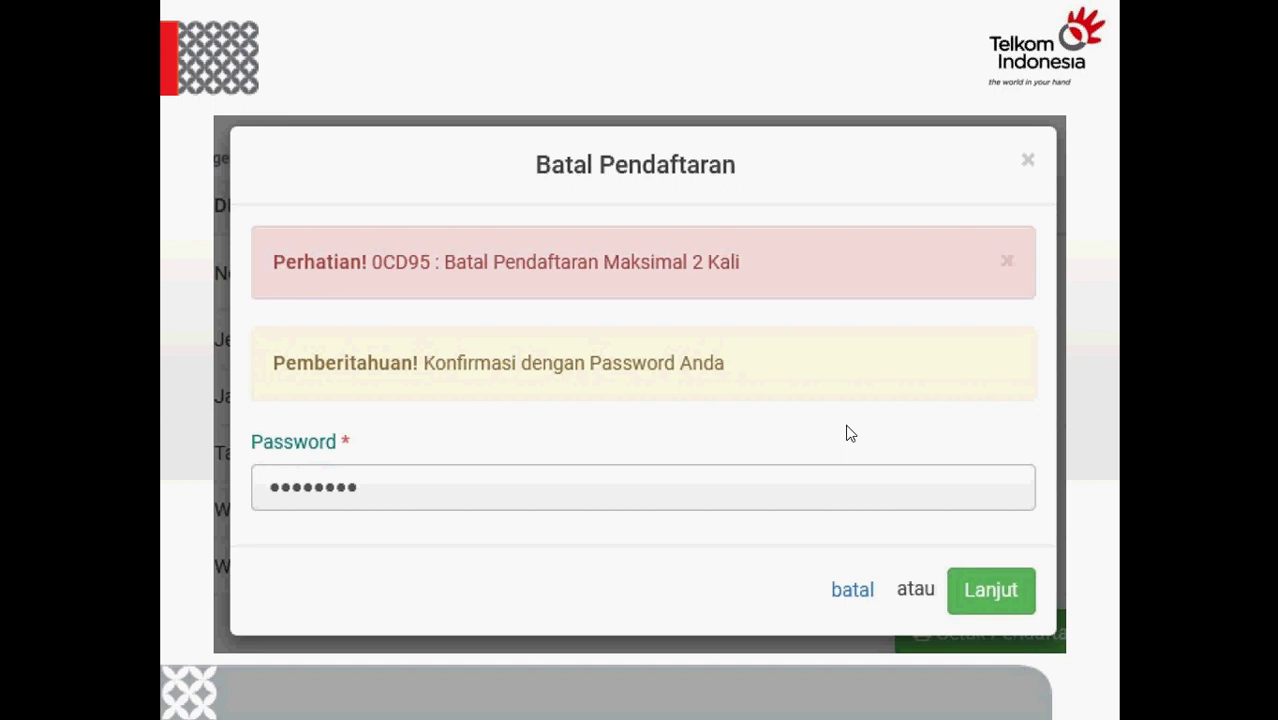
Leave the slideshow, switch to Chrome and browse the PPDB SMP Zonasi home page down to the account application options
click(846, 432)
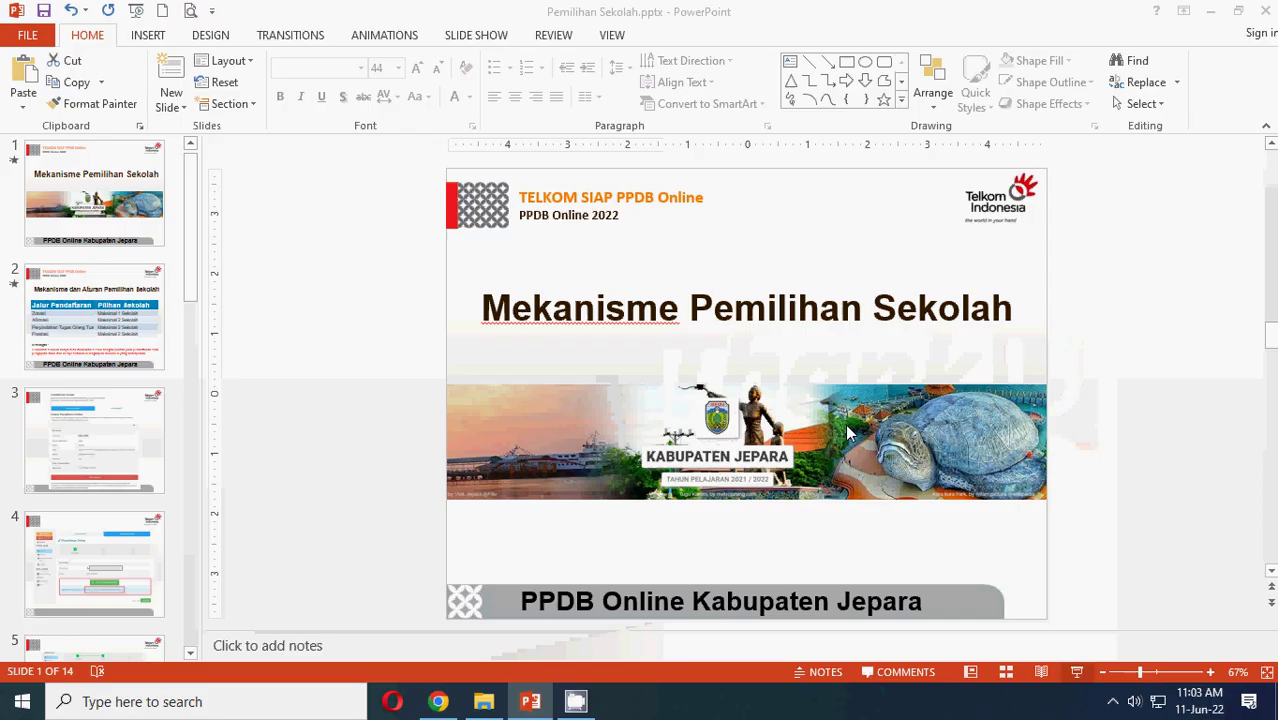
click(437, 703)
scroll(870, 368, down, 4)
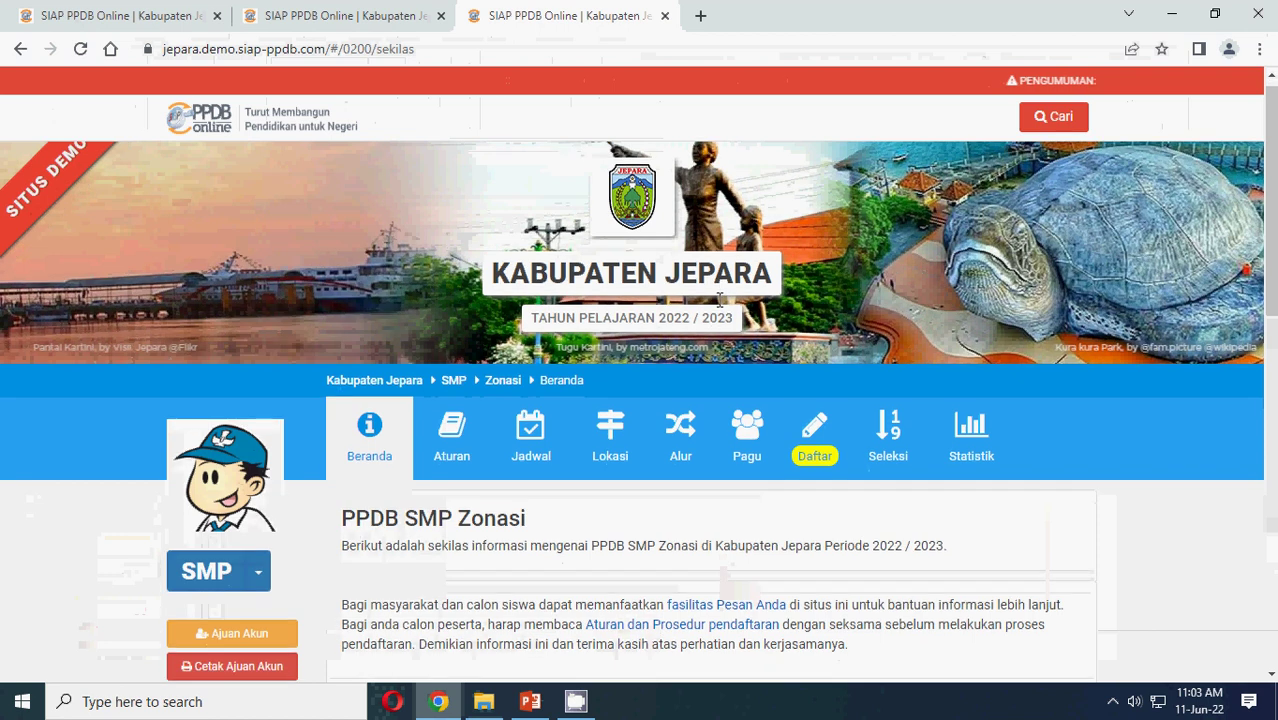
scroll(873, 372, up, 3)
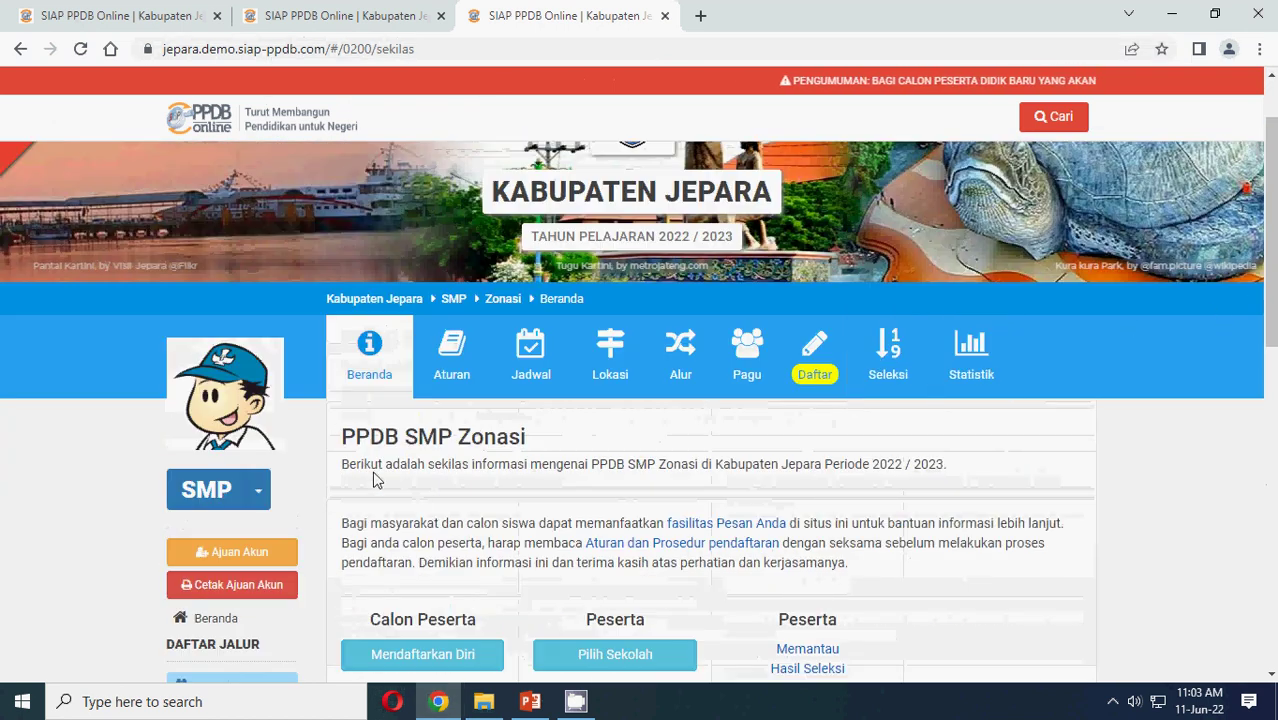
scroll(329, 462, down, 2)
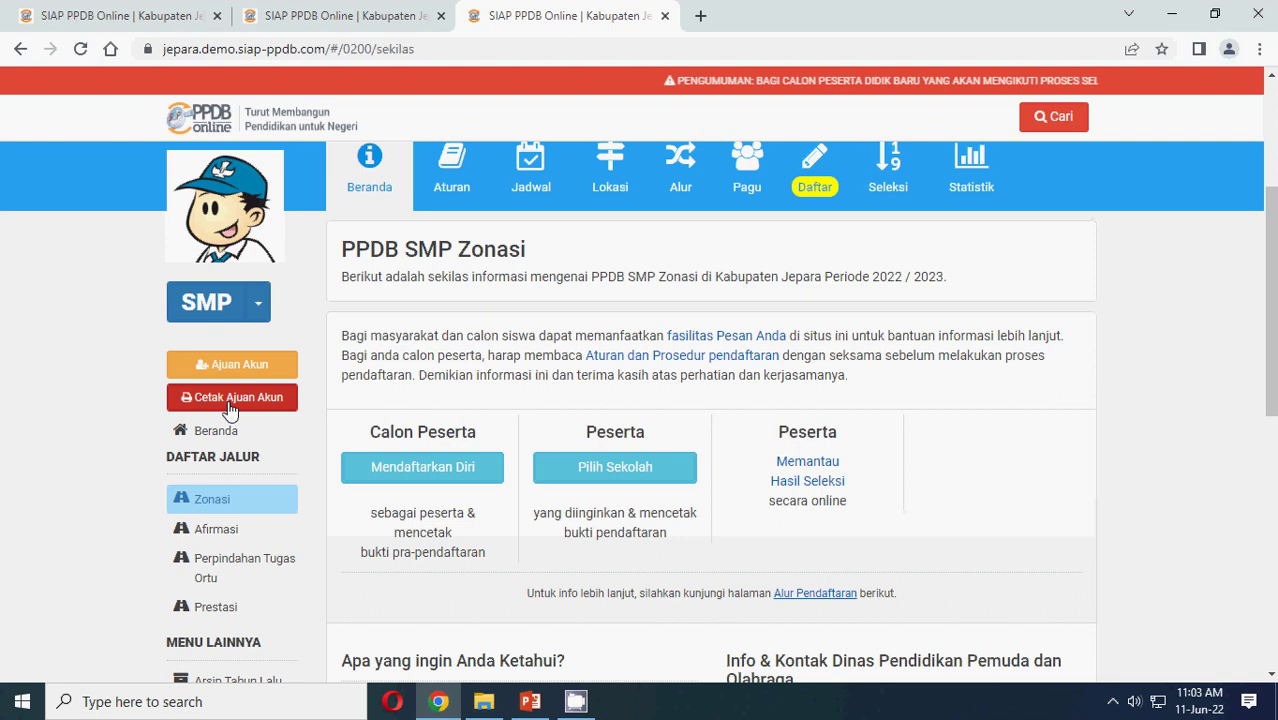
Open the account application proof reprint form and fill in NISN with the participant number from the completed account application
click(236, 402)
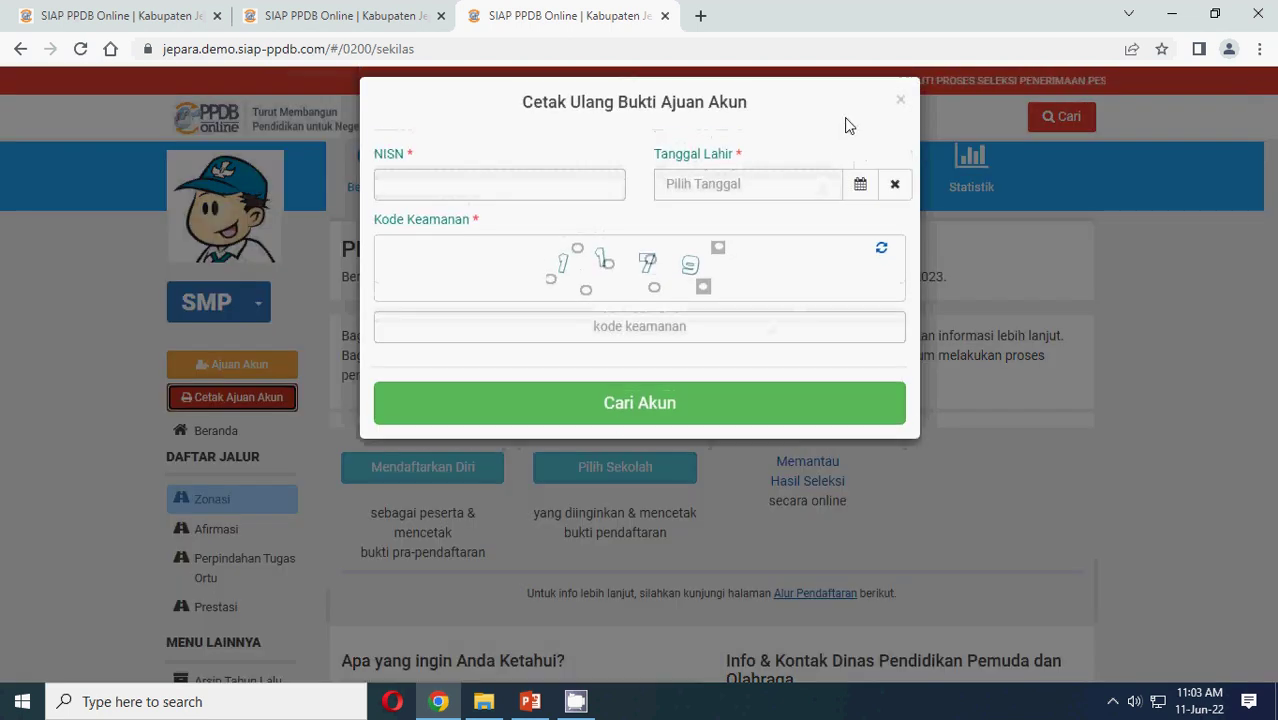
click(901, 103)
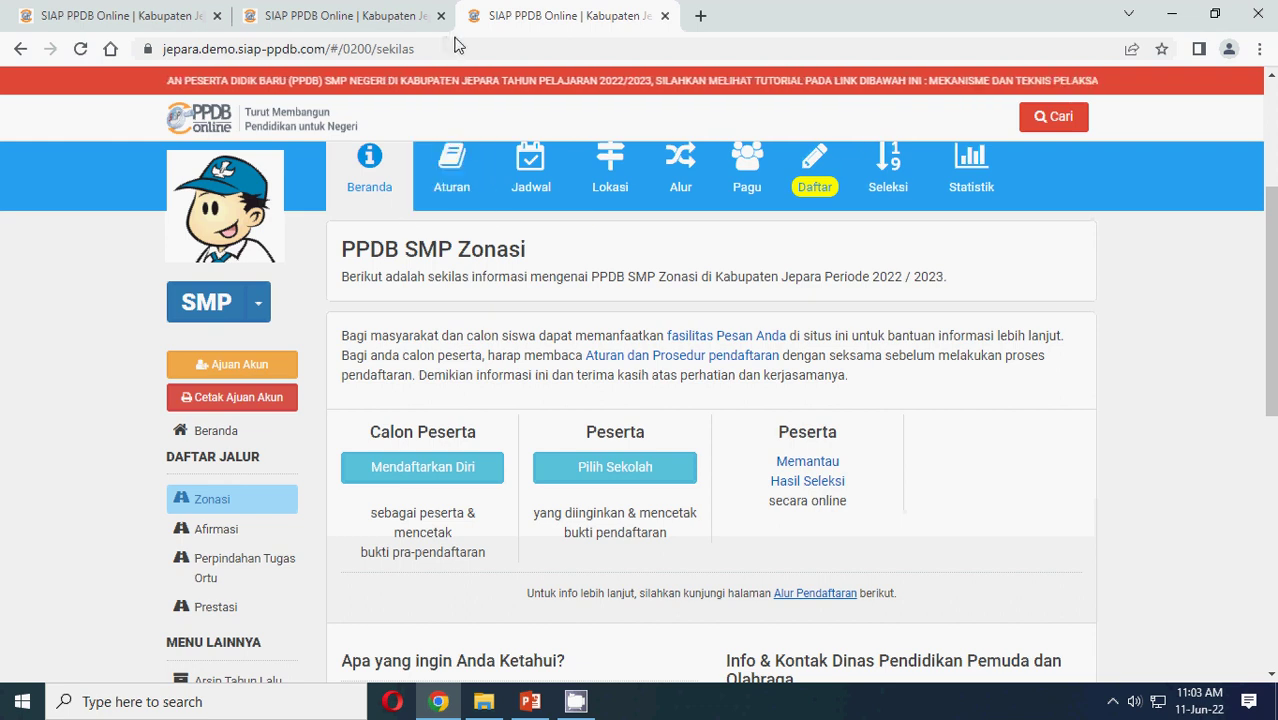
click(240, 405)
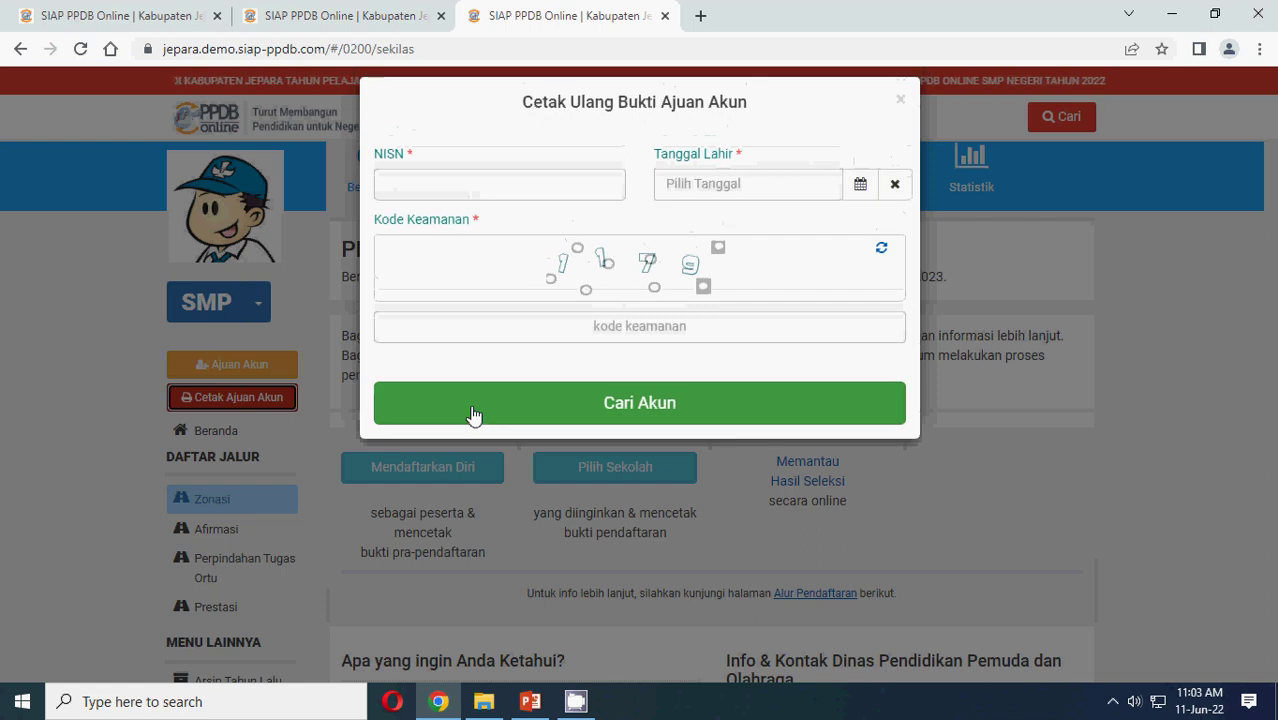
click(180, 16)
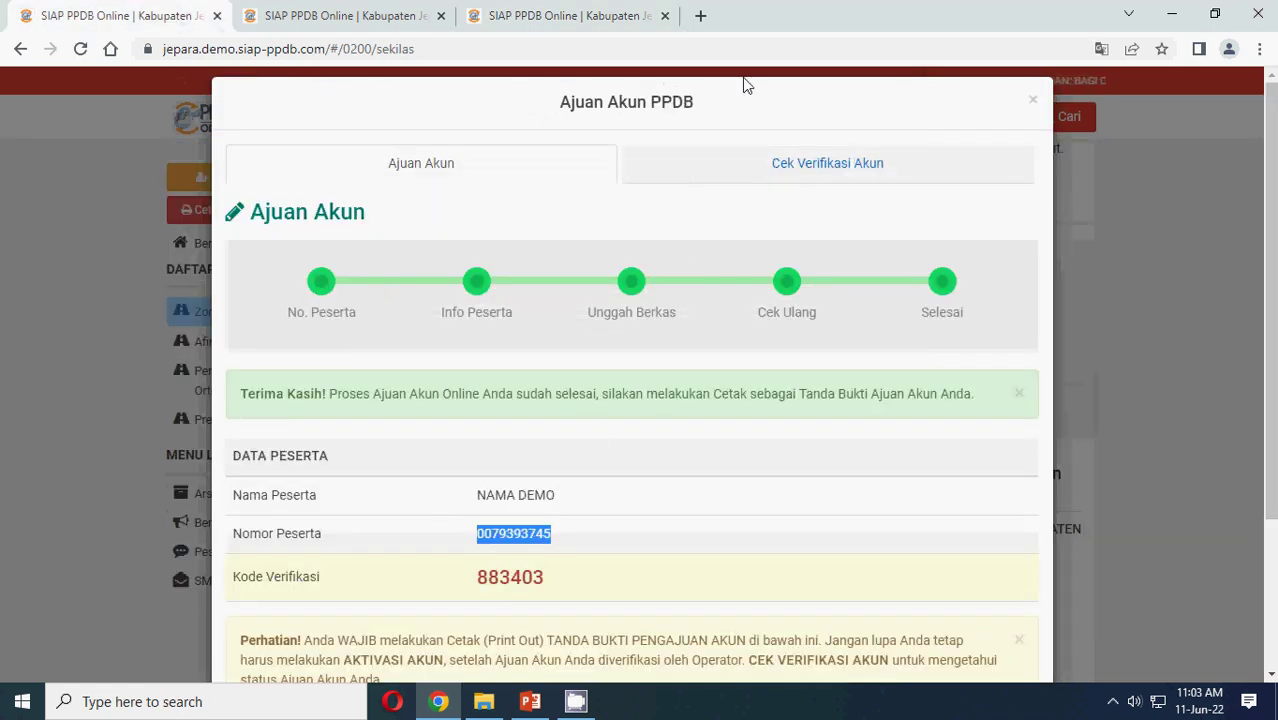
click(540, 16)
click(434, 183)
key(ctrl+v)
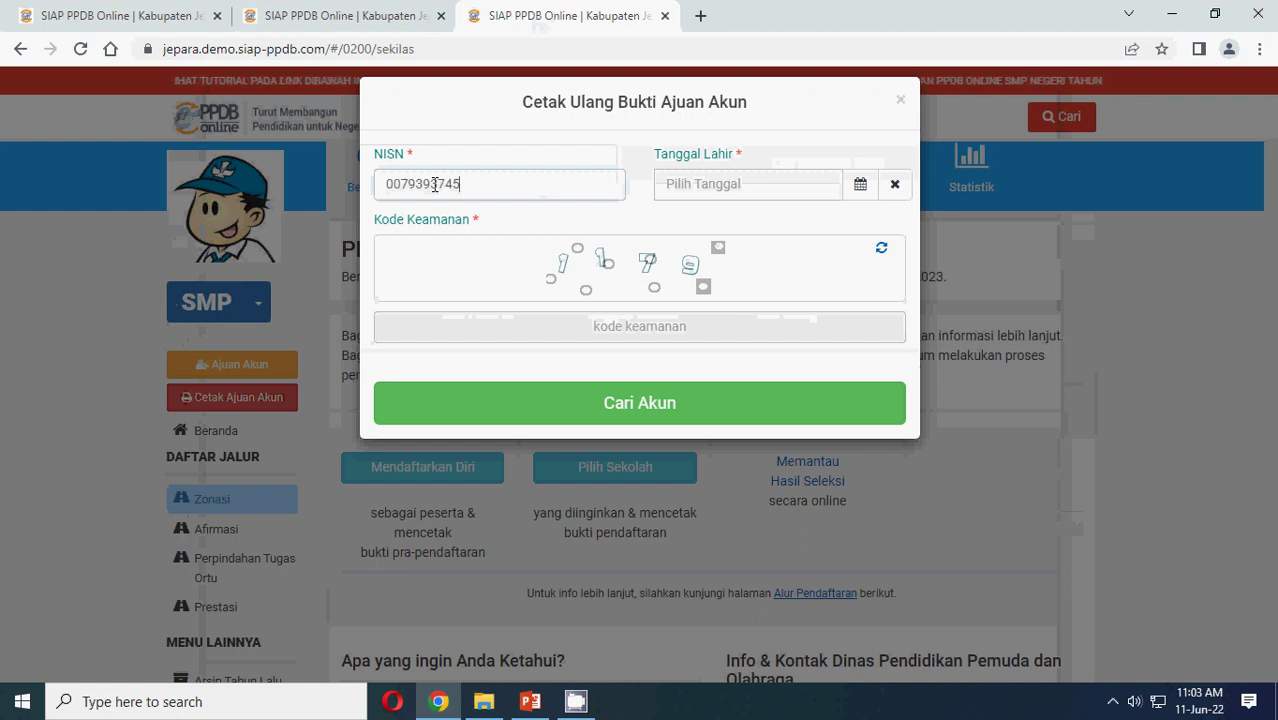
Check the student's birth date in the registration dashboard and set the same date as Tanggal Lahir in the reprint form
click(362, 18)
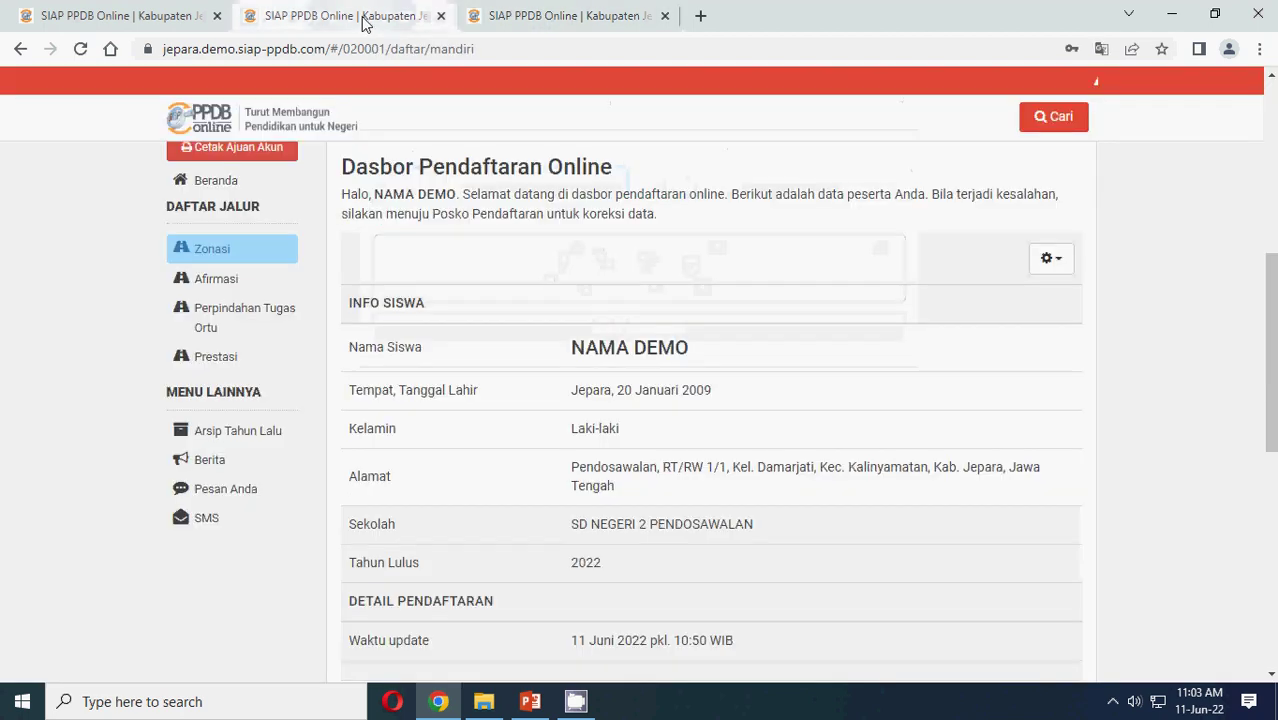
click(565, 18)
click(861, 190)
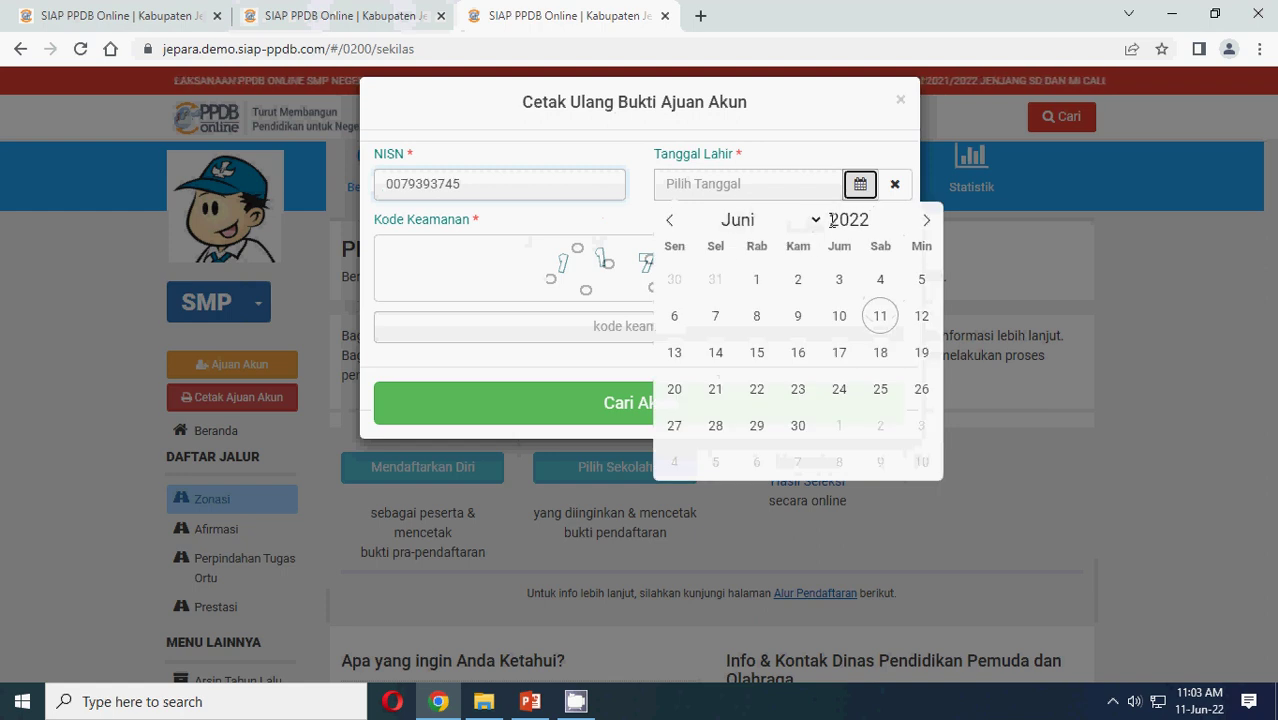
click(866, 222)
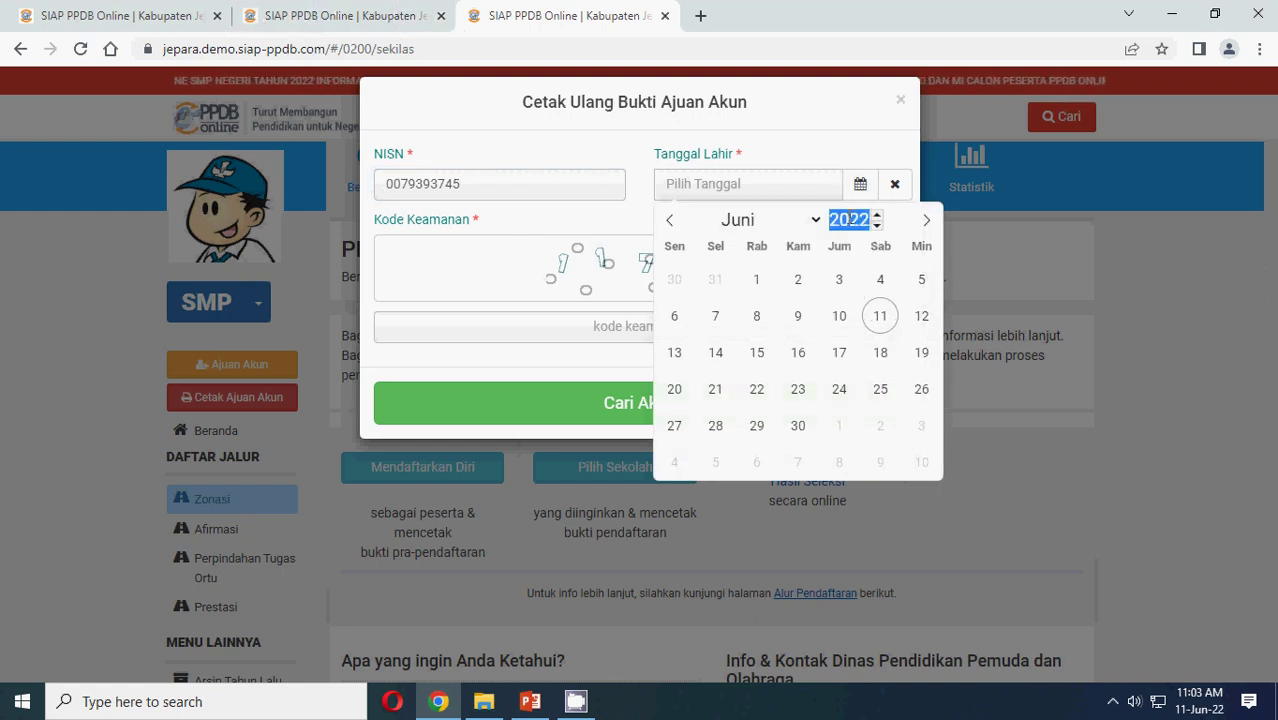
click(878, 226)
triple_click(878, 227)
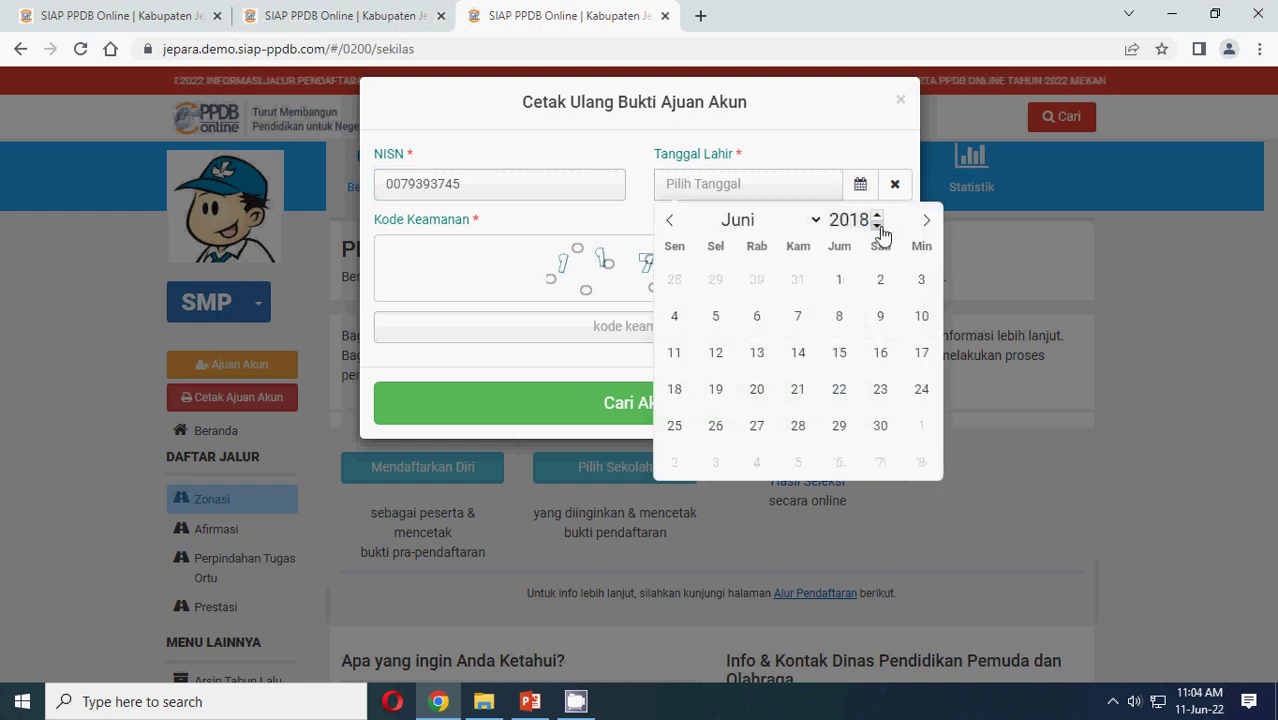
double_click(878, 227)
triple_click(878, 227)
double_click(878, 227)
click(877, 226)
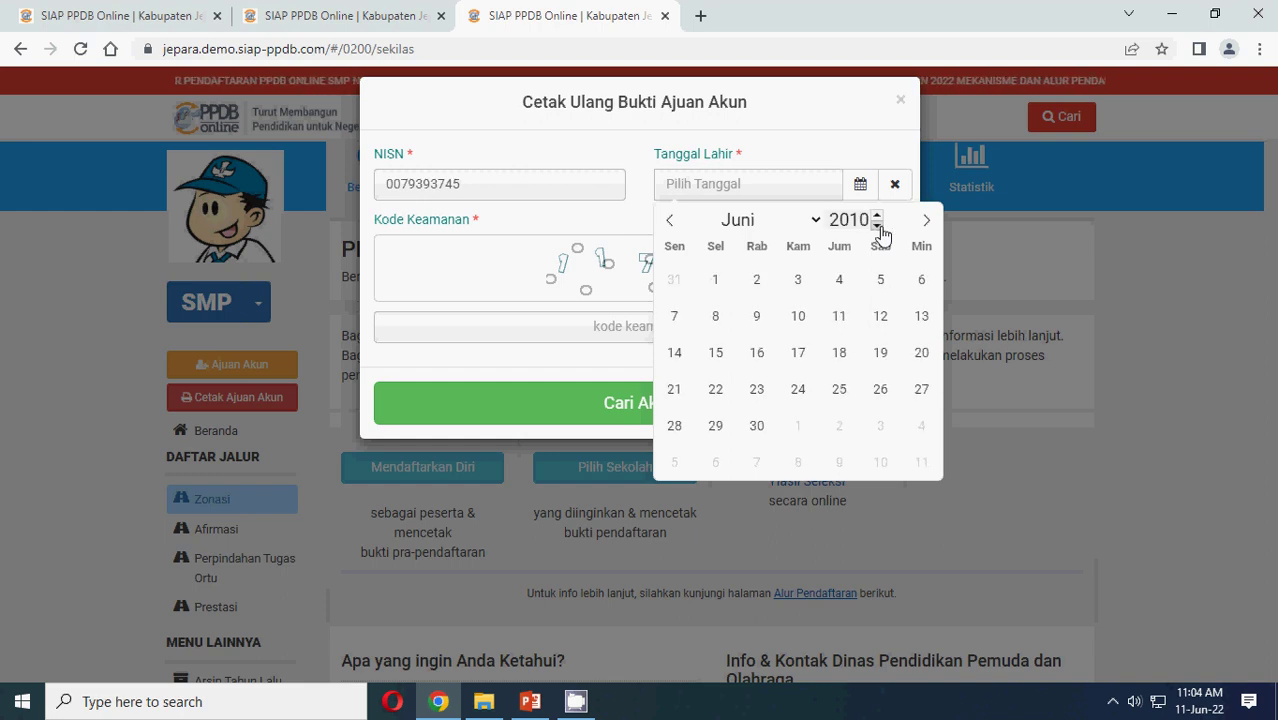
click(877, 226)
click(803, 228)
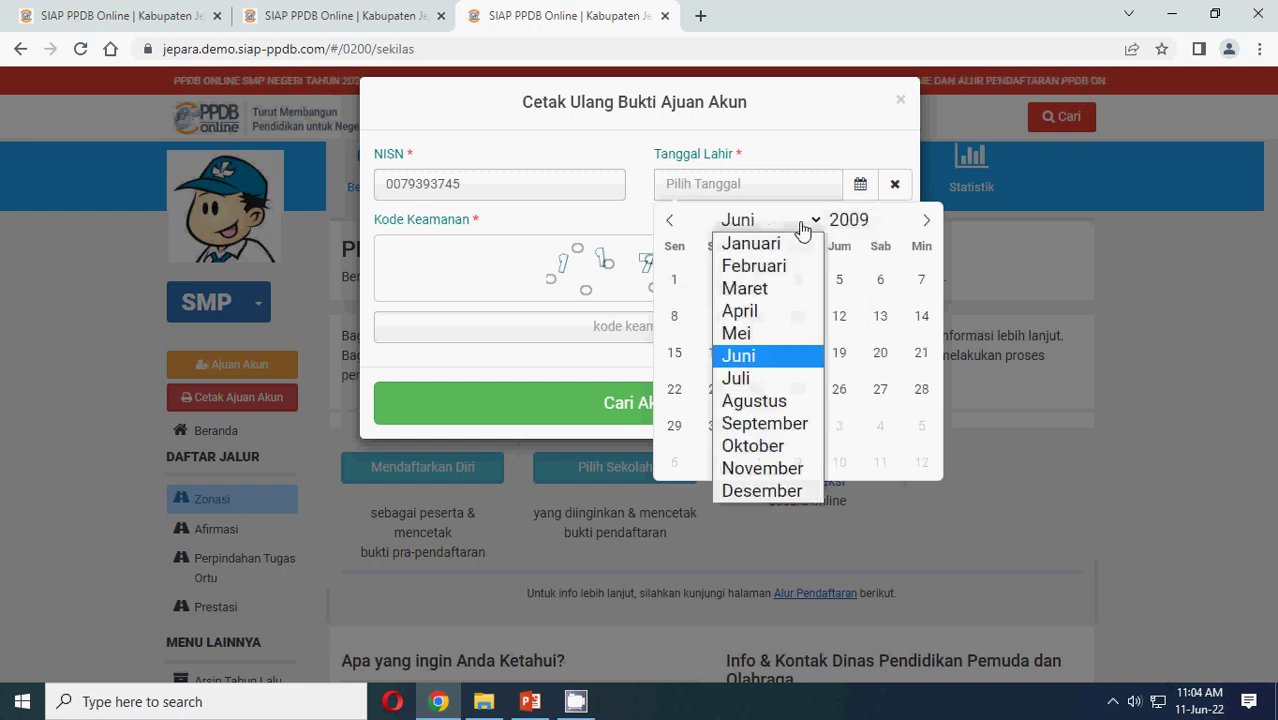
click(745, 243)
click(715, 388)
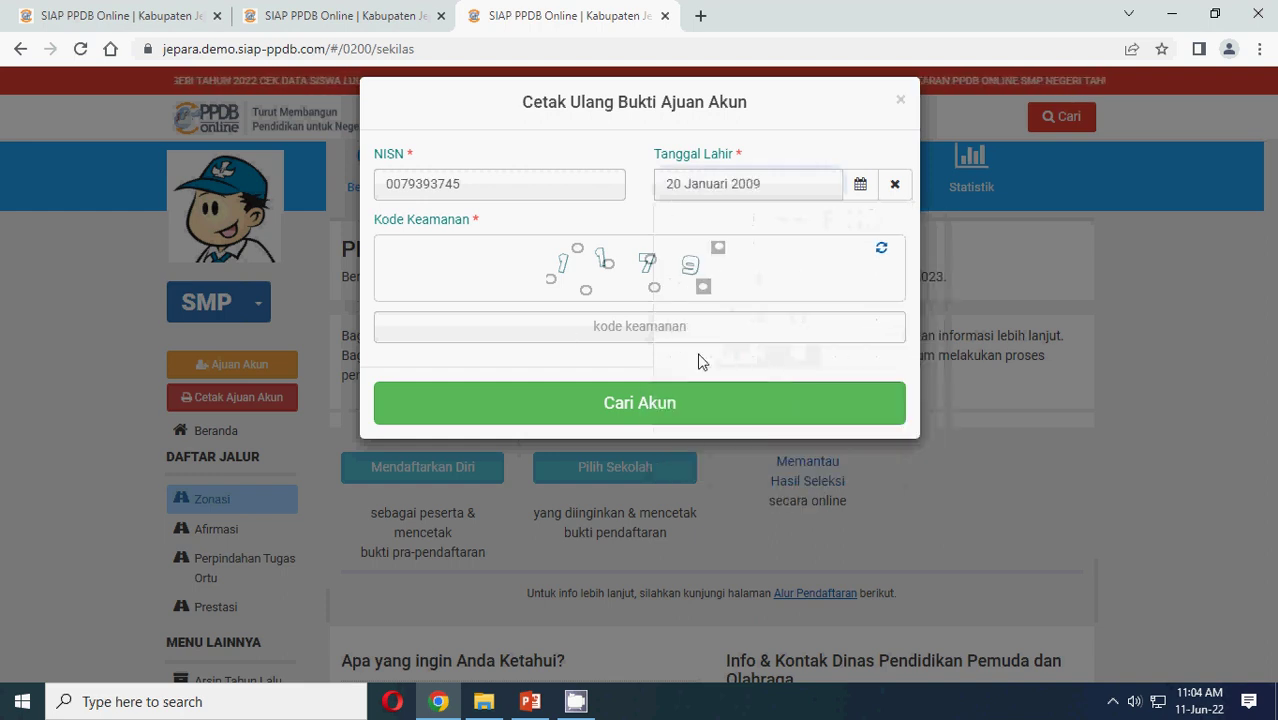
Enter the displayed security code in the reprint form and search for the account
click(565, 329)
text(1179)
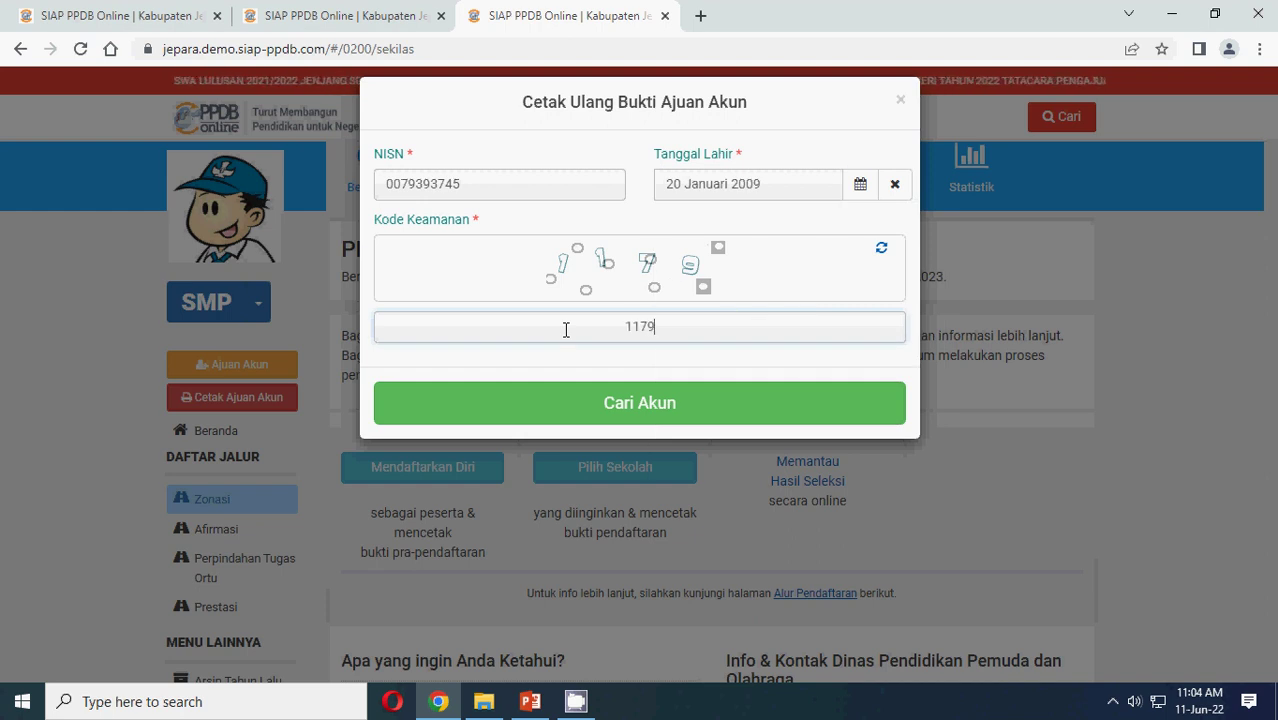
click(622, 420)
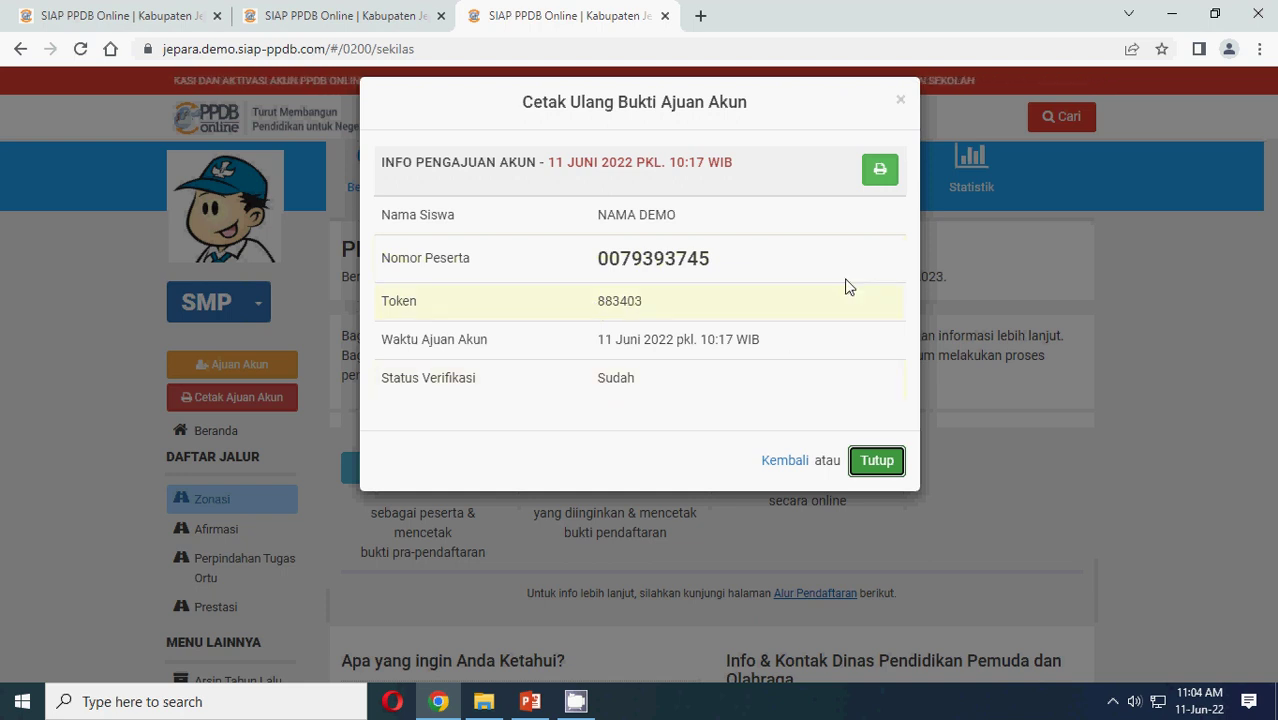
Open the print preview of the account application proof, then close it and the reprint dialog
click(880, 172)
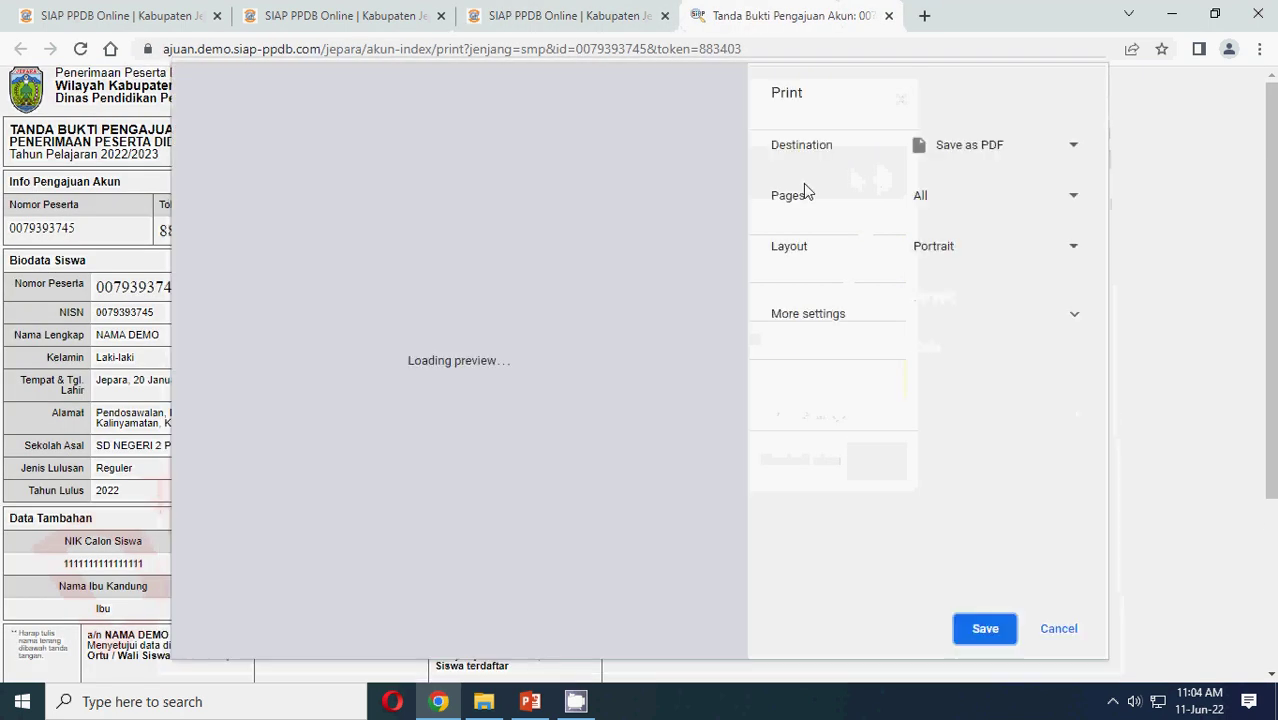
click(889, 16)
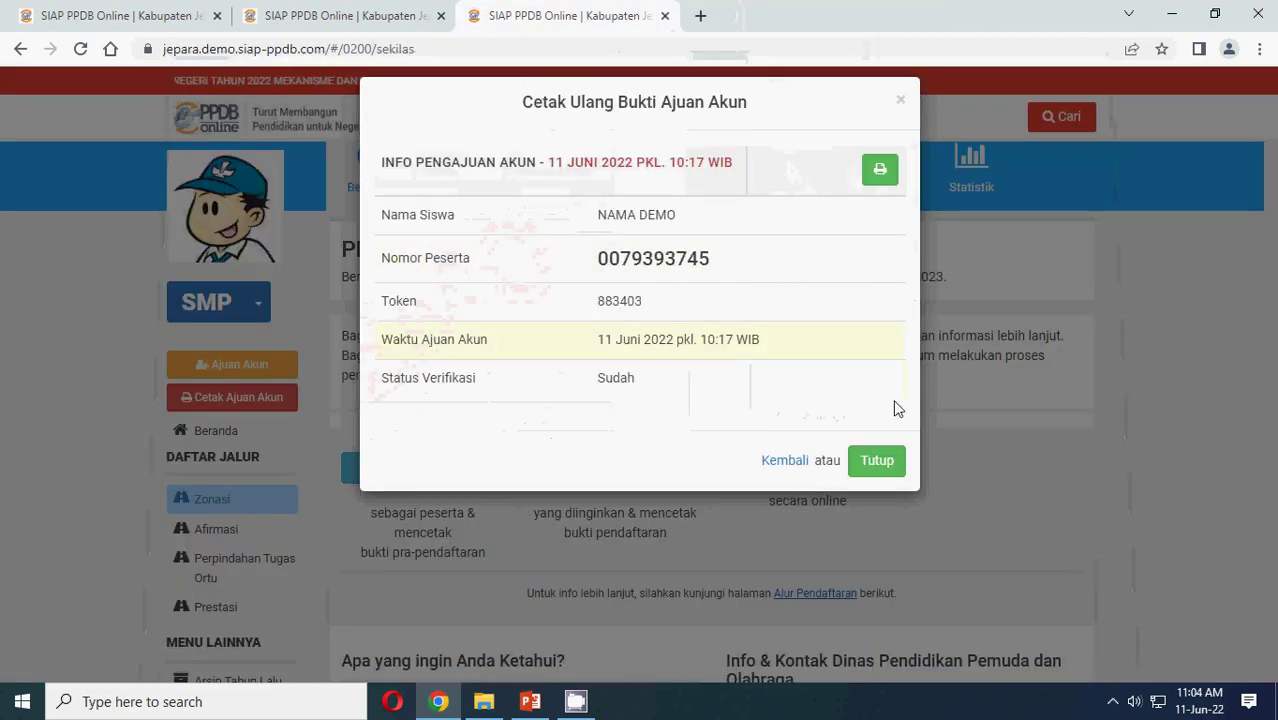
click(877, 459)
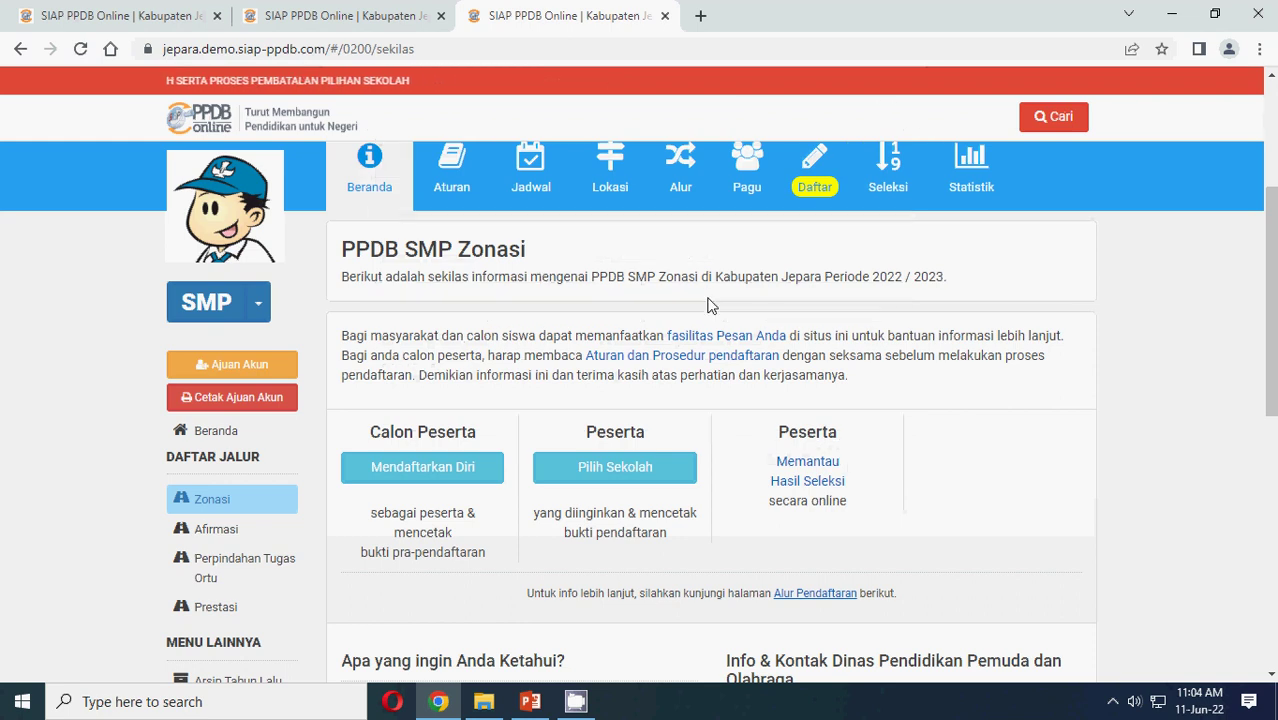
Open the Zonasi registration page and go to its Pendaftaran Mandiri section
scroll(945, 418, up, 2)
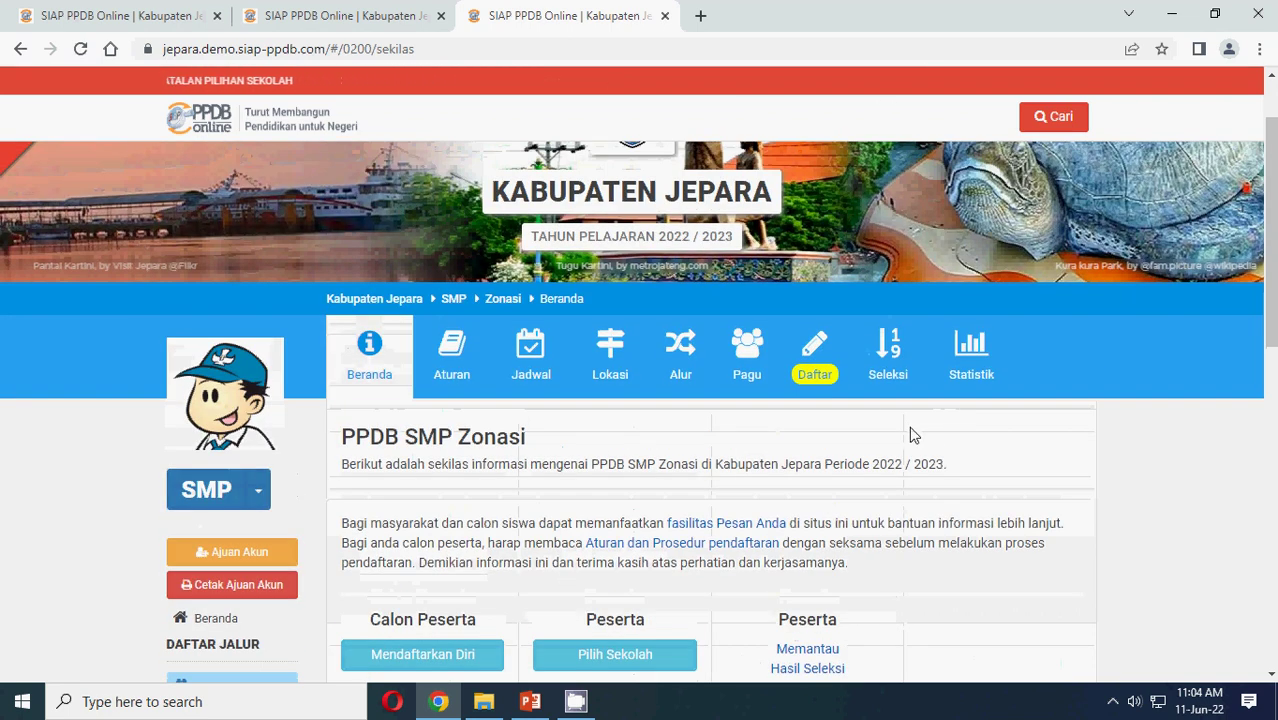
click(814, 352)
scroll(930, 400, down, 3)
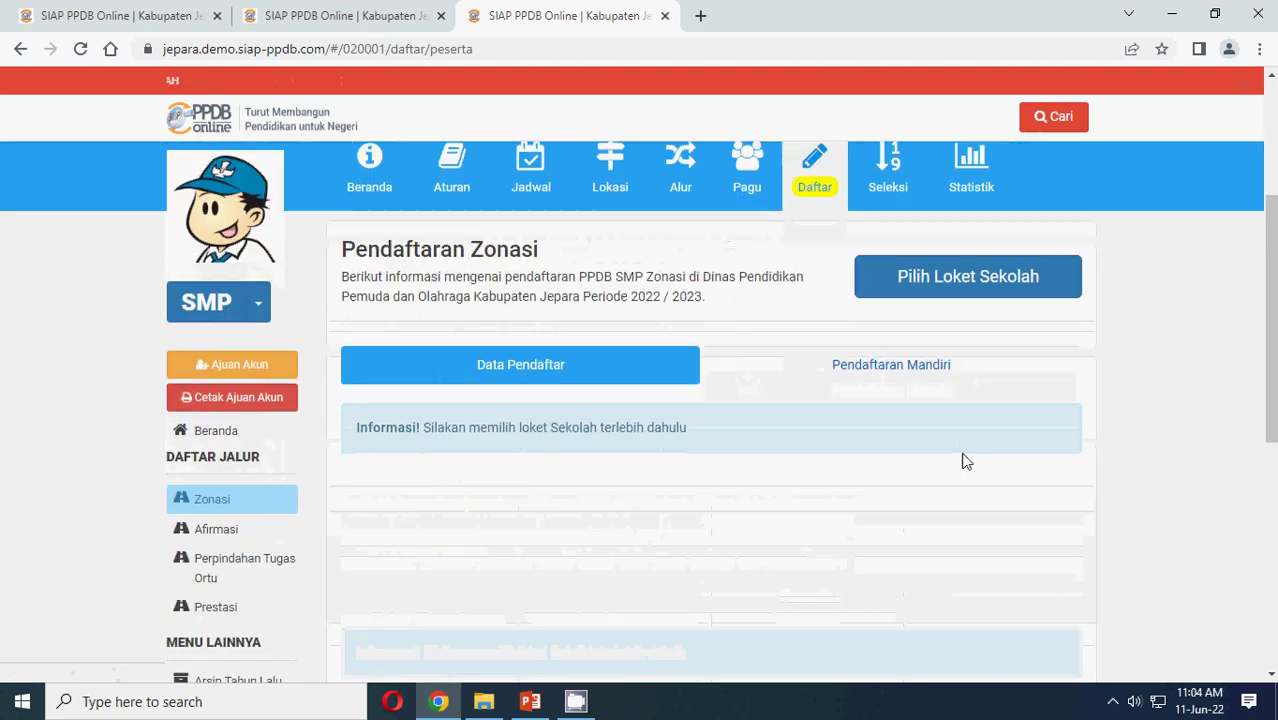
click(916, 369)
scroll(1000, 440, down, 3)
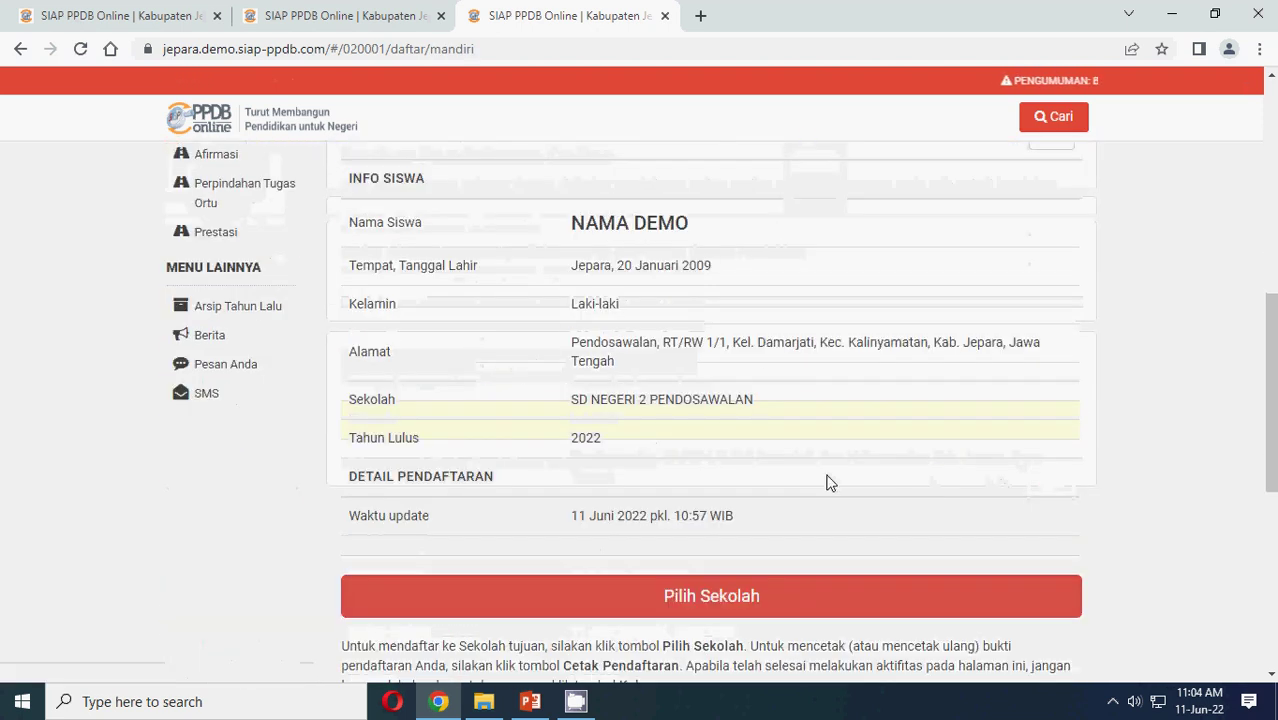
Log out of the participant's online registration dashboard
scroll(860, 365, up, 3)
scroll(866, 360, down, 15)
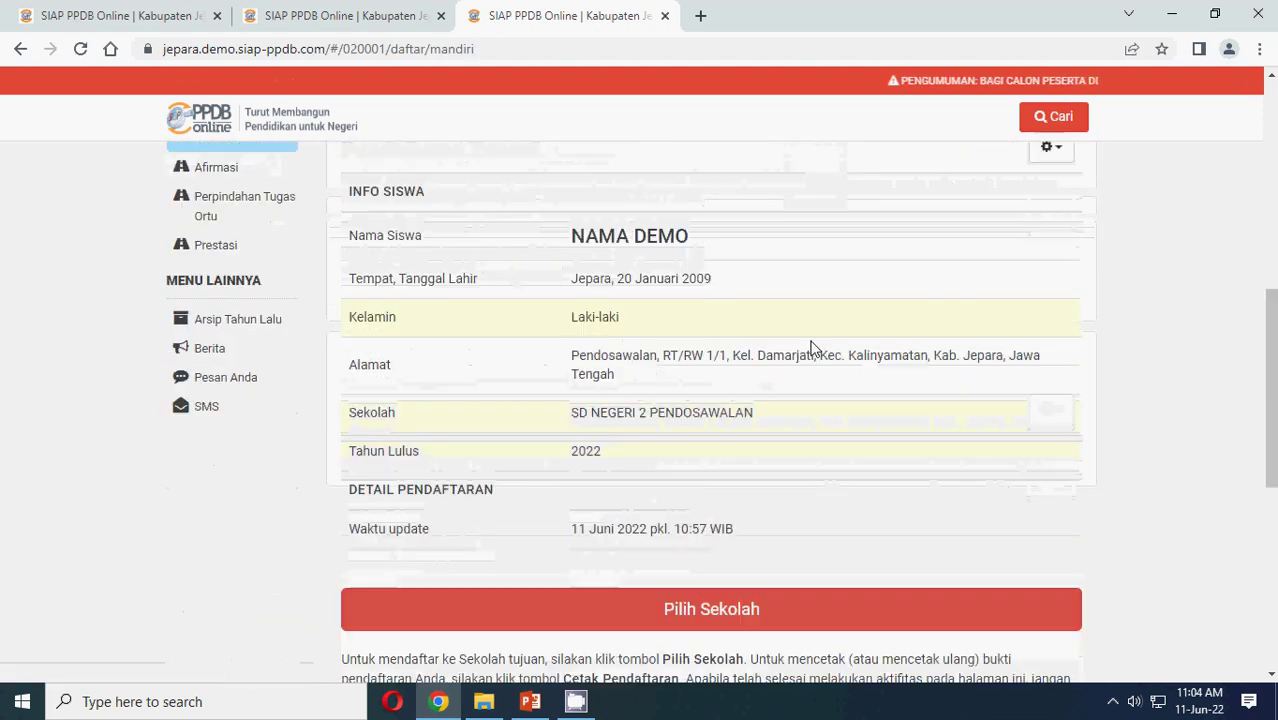
click(700, 203)
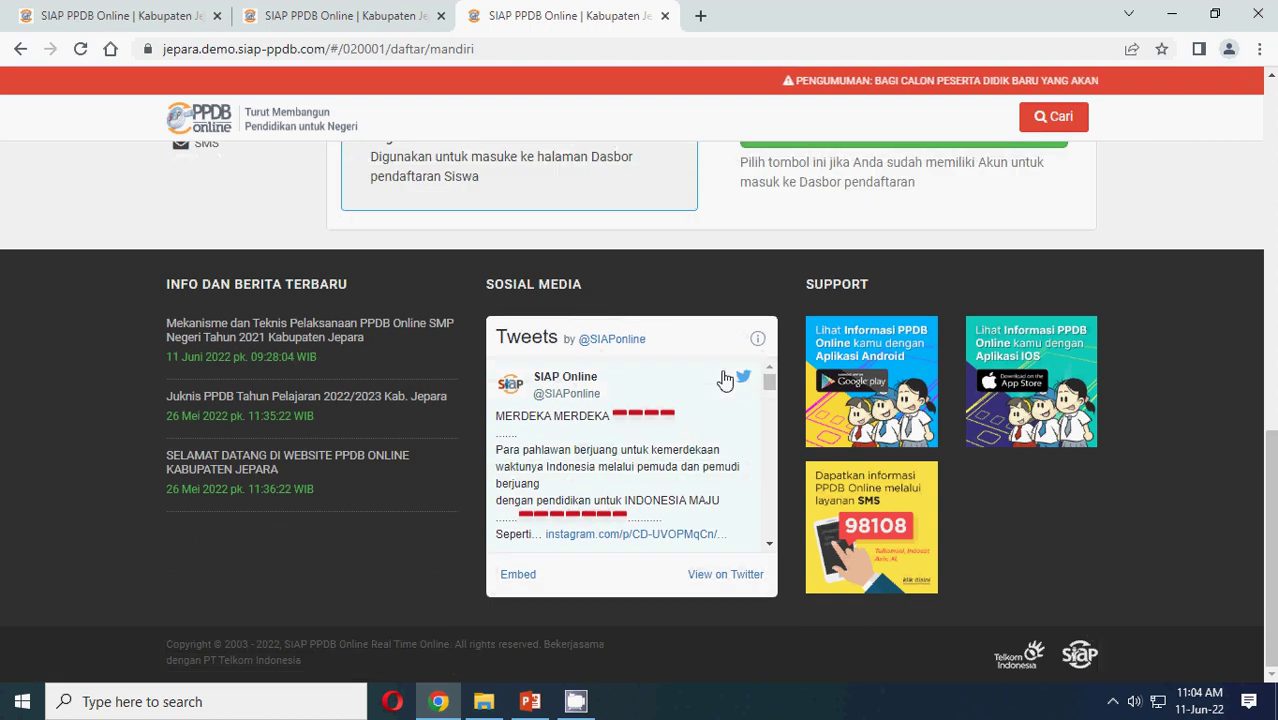
Open the self-registration login form and fill in No. Peserta with the participant number from the account application
scroll(900, 378, up, 4)
click(888, 511)
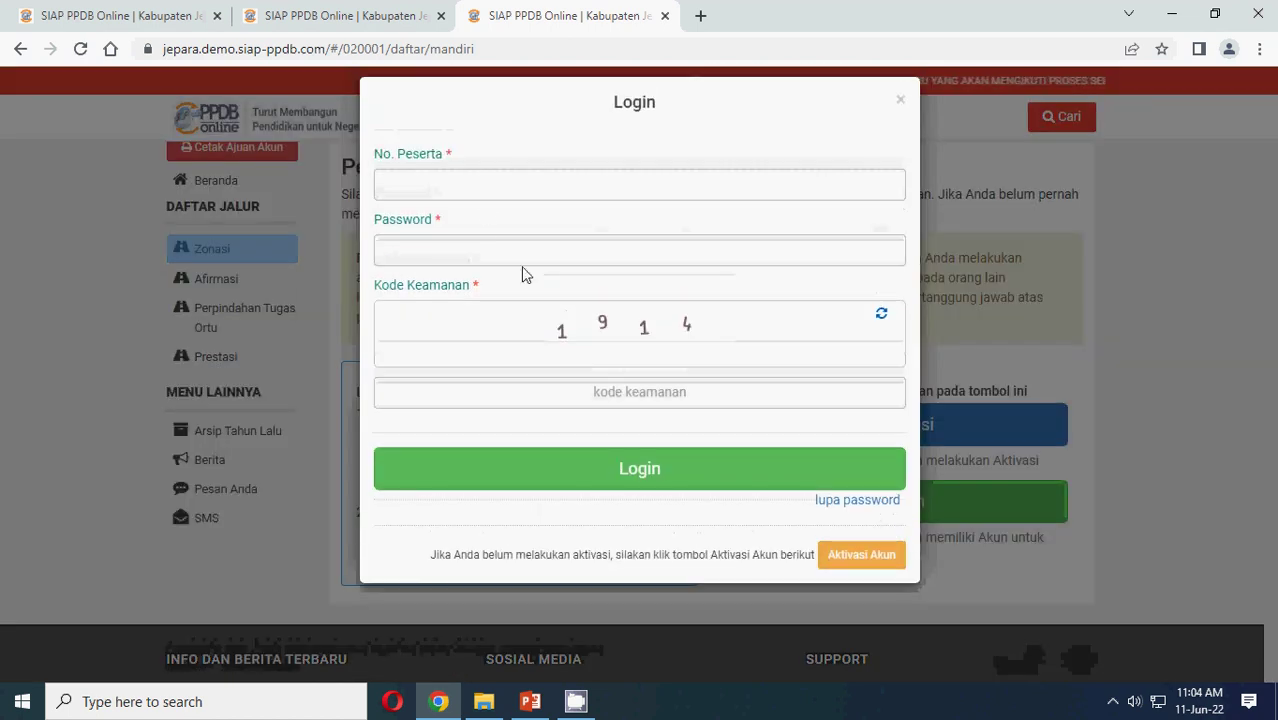
click(293, 20)
click(94, 18)
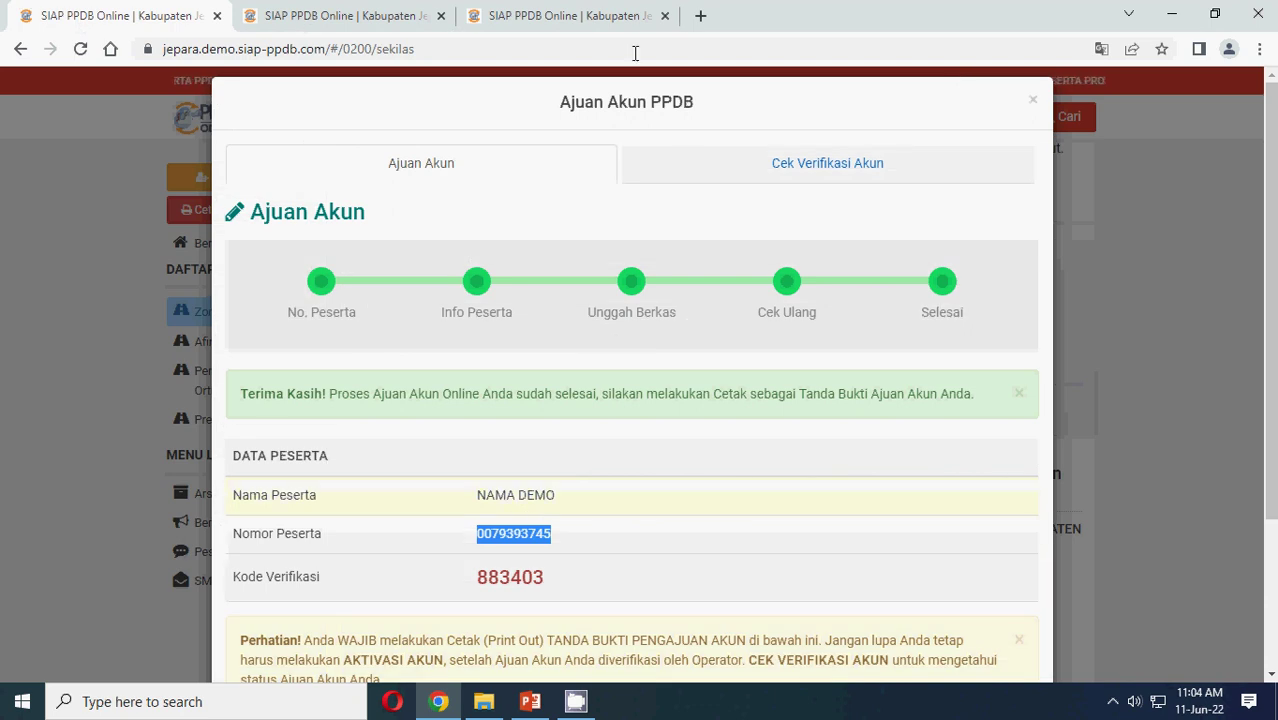
click(590, 16)
click(424, 183)
key(ctrl+v)
Enter the account password and the displayed security code, log in and view the online registration dashboard
click(407, 250)
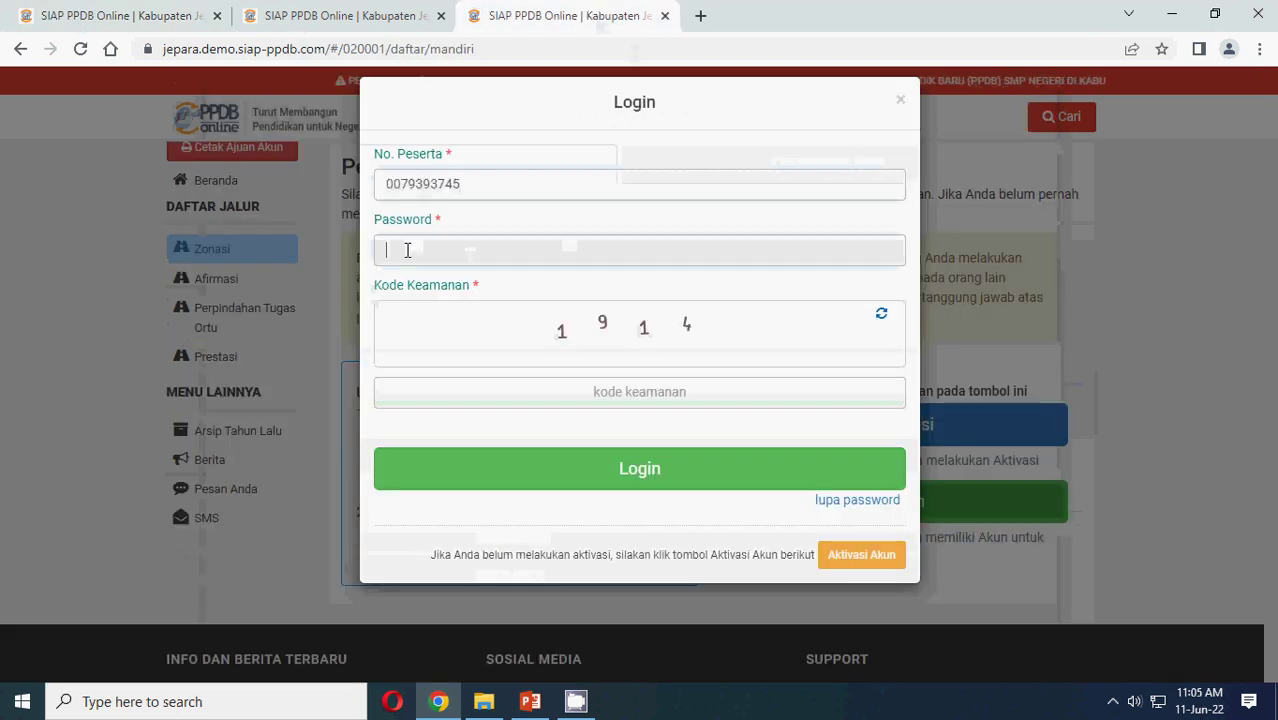
text(•••••••••)
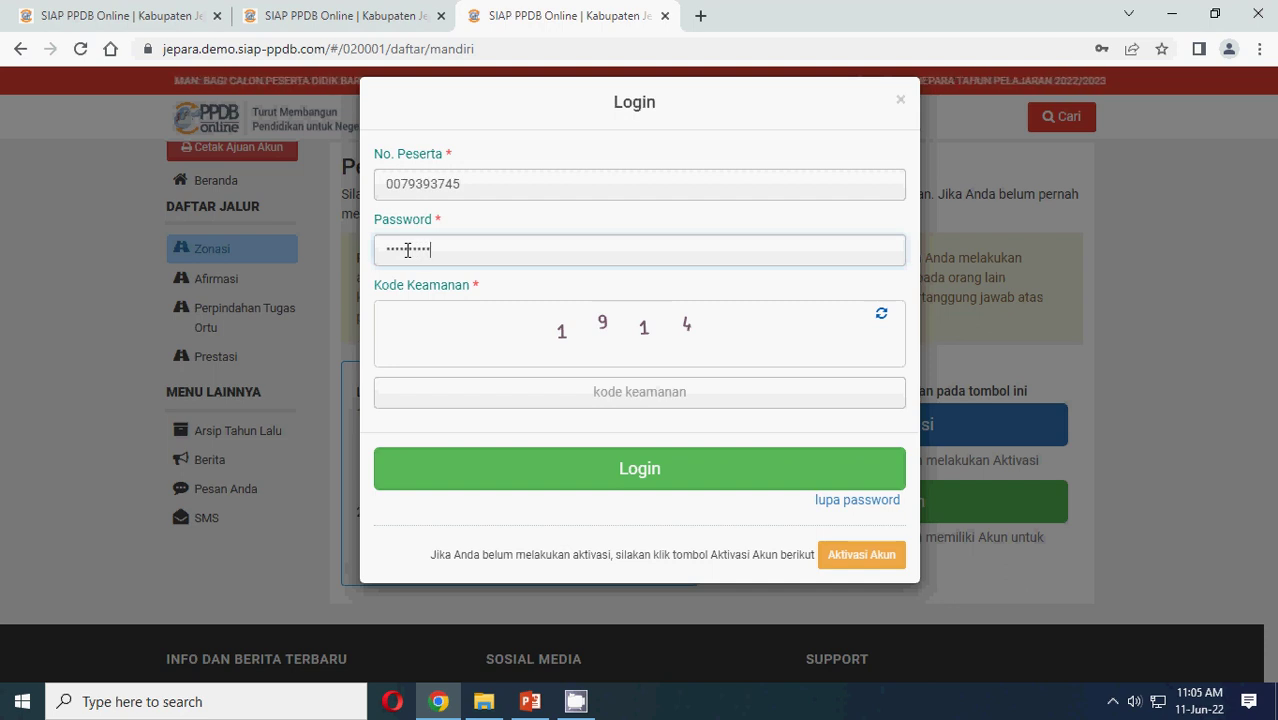
click(600, 407)
text(1)
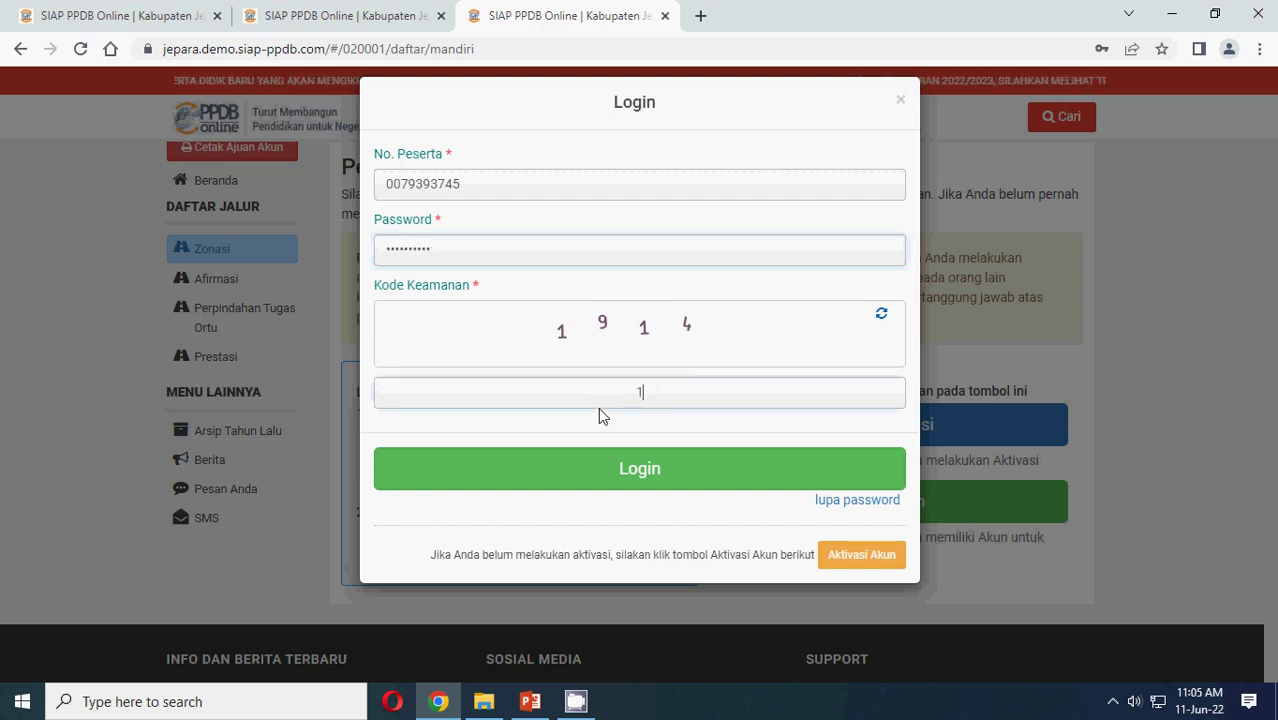
text(914)
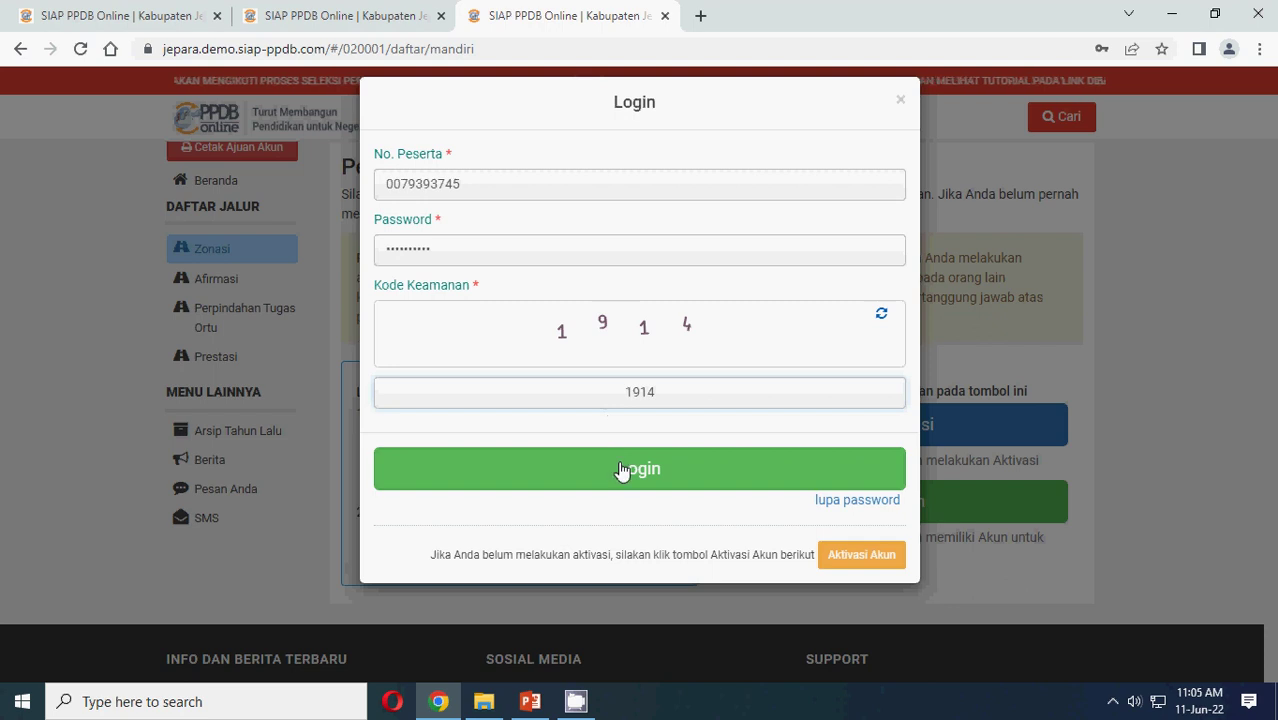
click(622, 470)
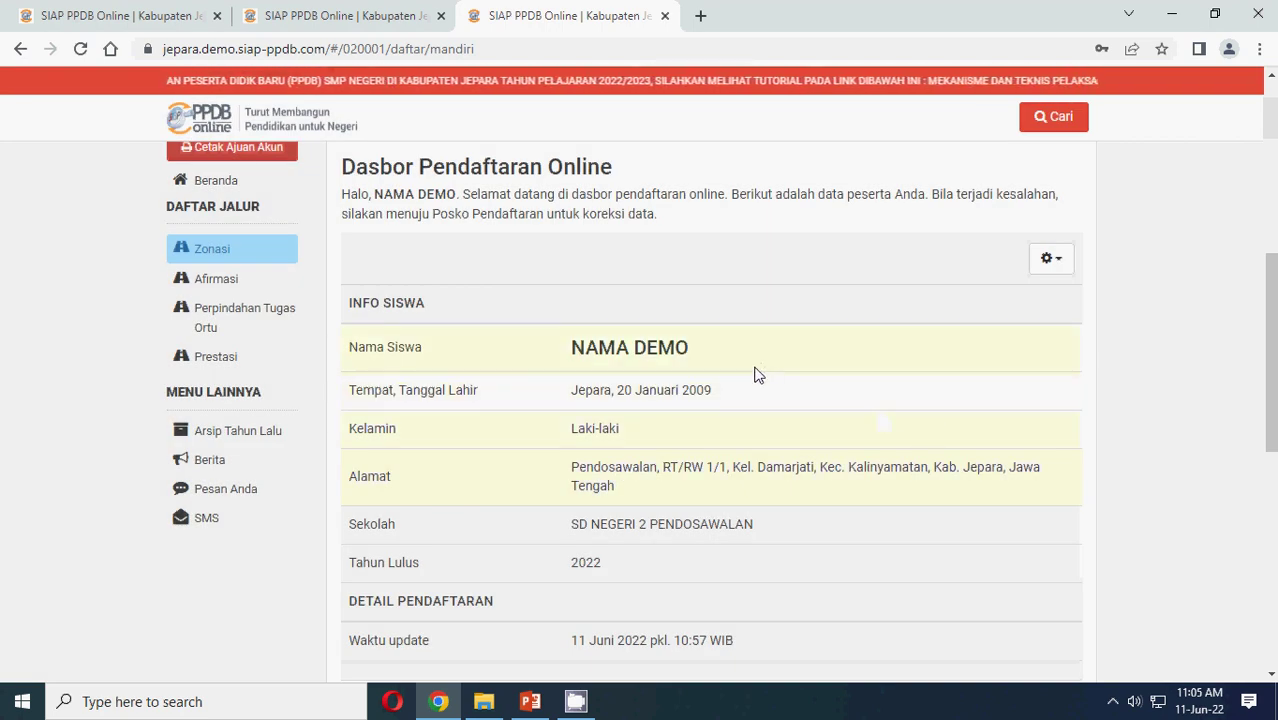
scroll(716, 364, up, 2)
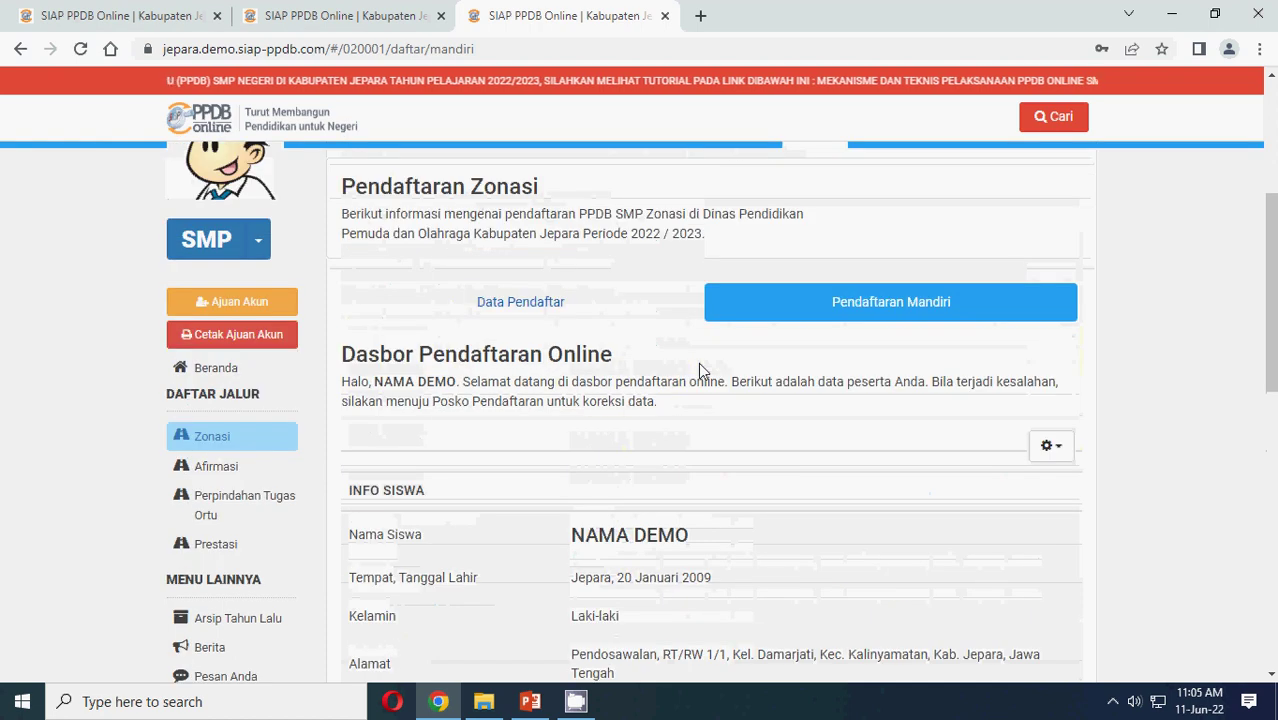
scroll(700, 366, down, 1)
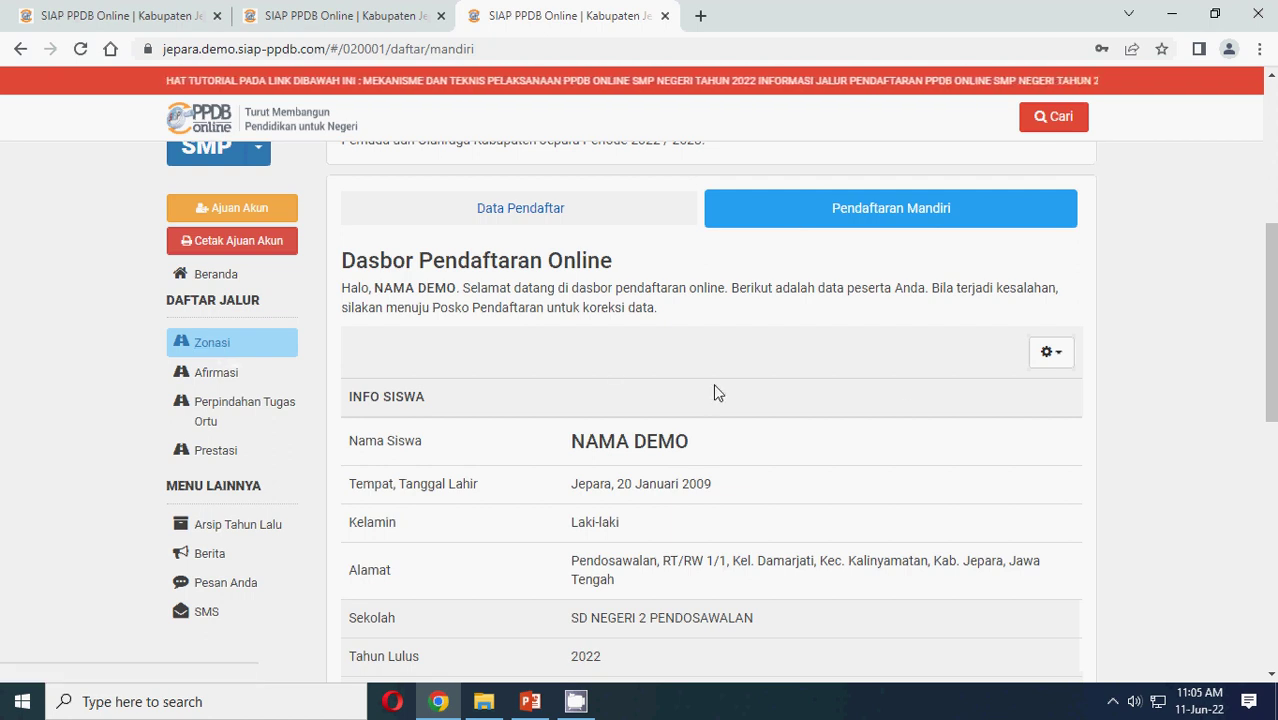
Open the Afirmasi path's Pendaftaran Mandiri dashboard and examine the participant's data and the school selection option
scroll(714, 381, down, 2)
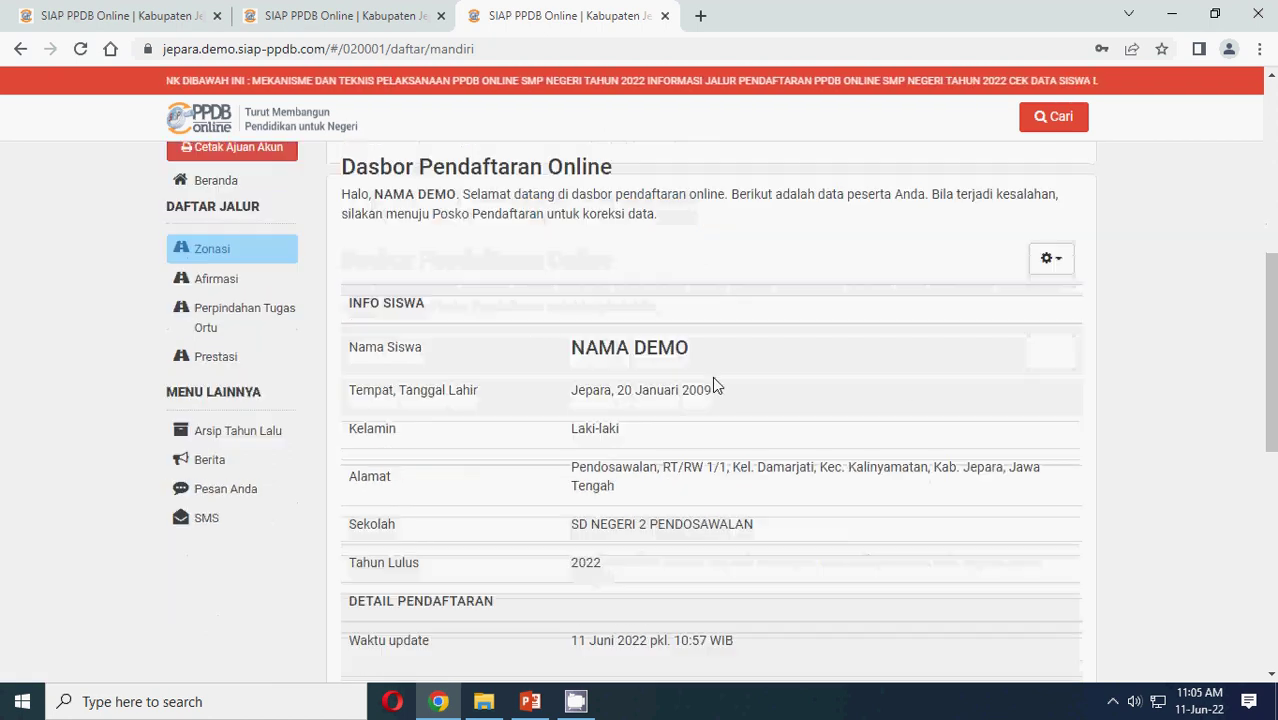
scroll(700, 384, up, 2)
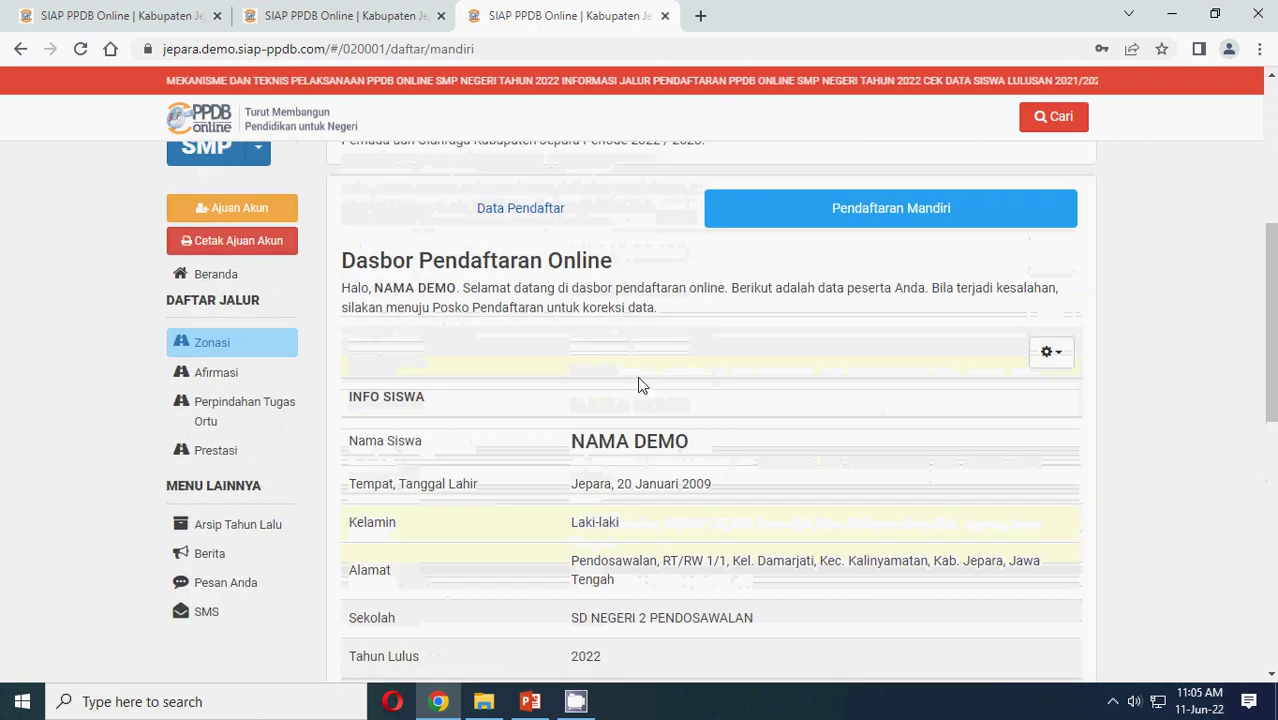
click(212, 372)
scroll(790, 394, up, 3)
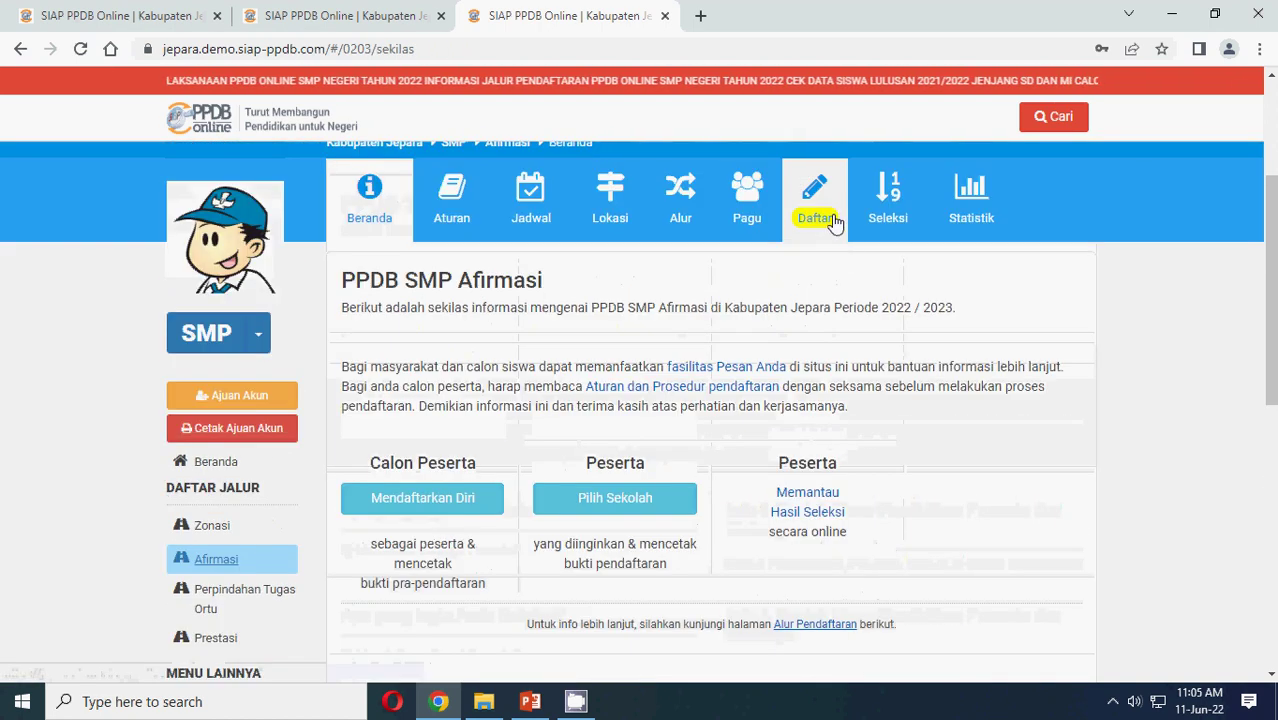
click(822, 178)
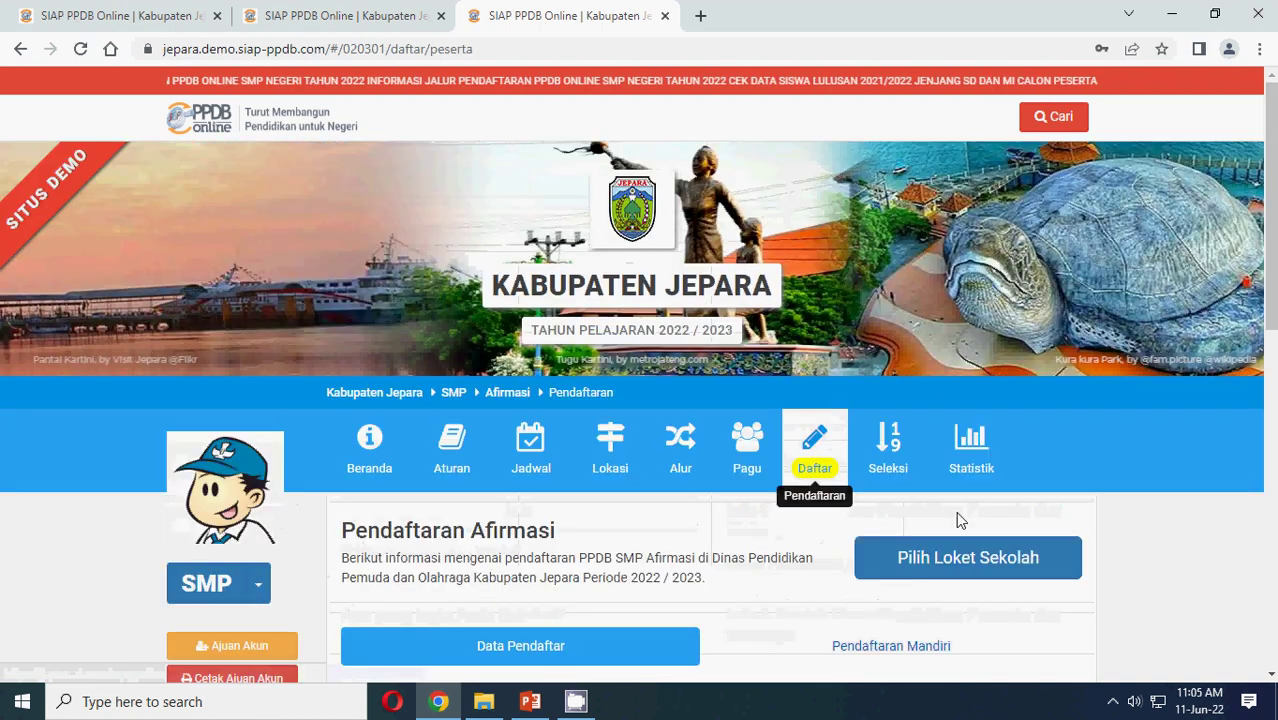
click(870, 646)
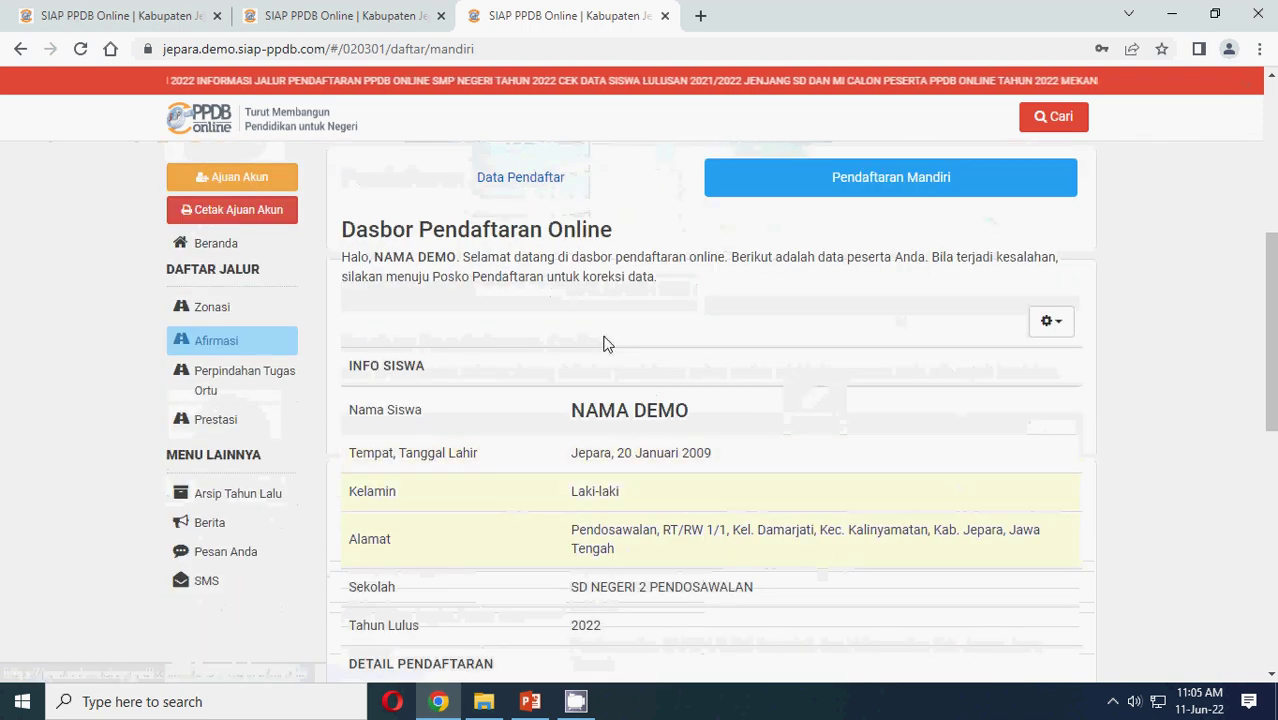
scroll(605, 345, down, 4)
scroll(818, 326, up, 2)
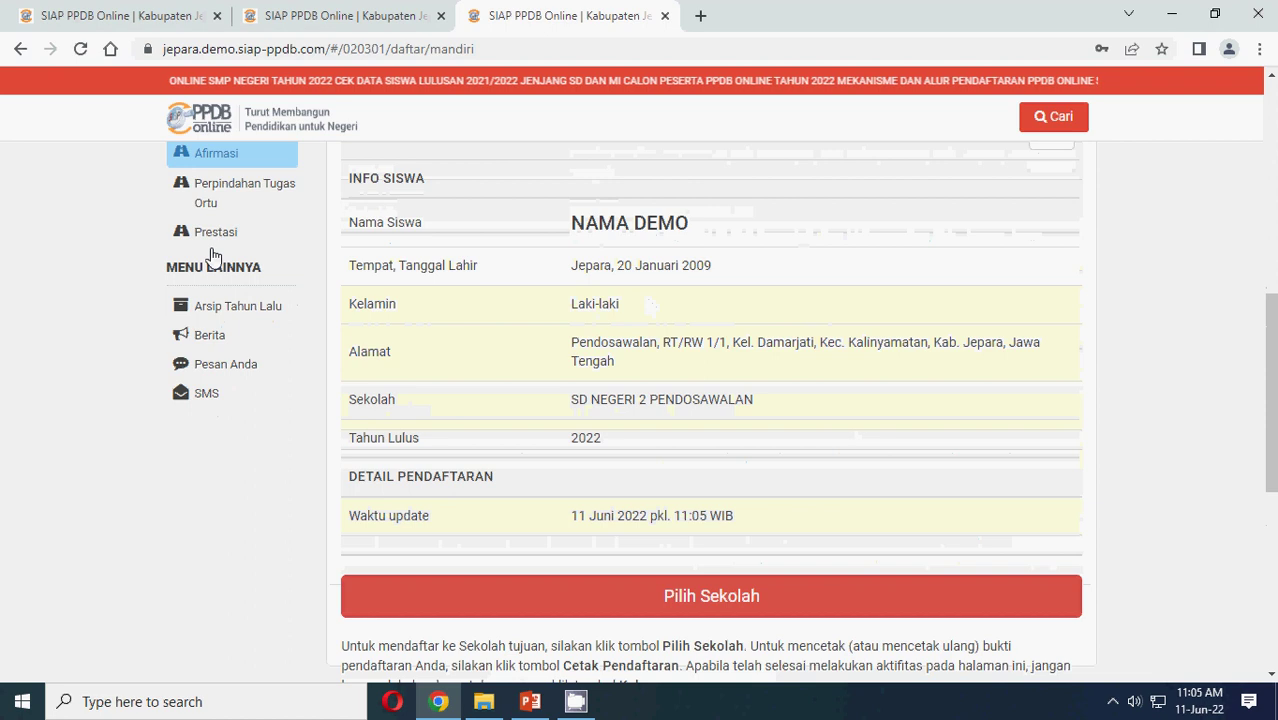
scroll(230, 310, up, 1)
scroll(659, 374, up, 2)
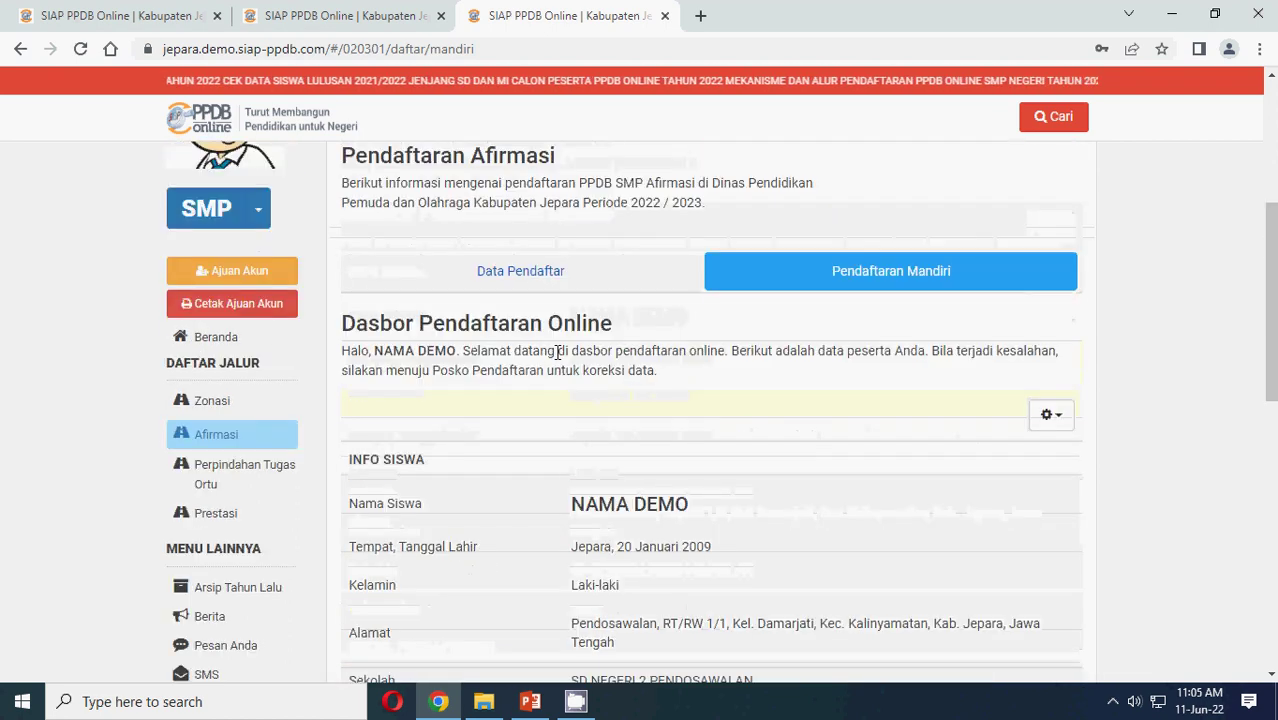
Return to the Zonasi path's registration page and open its Pendaftaran Mandiri dashboard down to the school selection option
click(212, 408)
scroll(248, 410, up, 3)
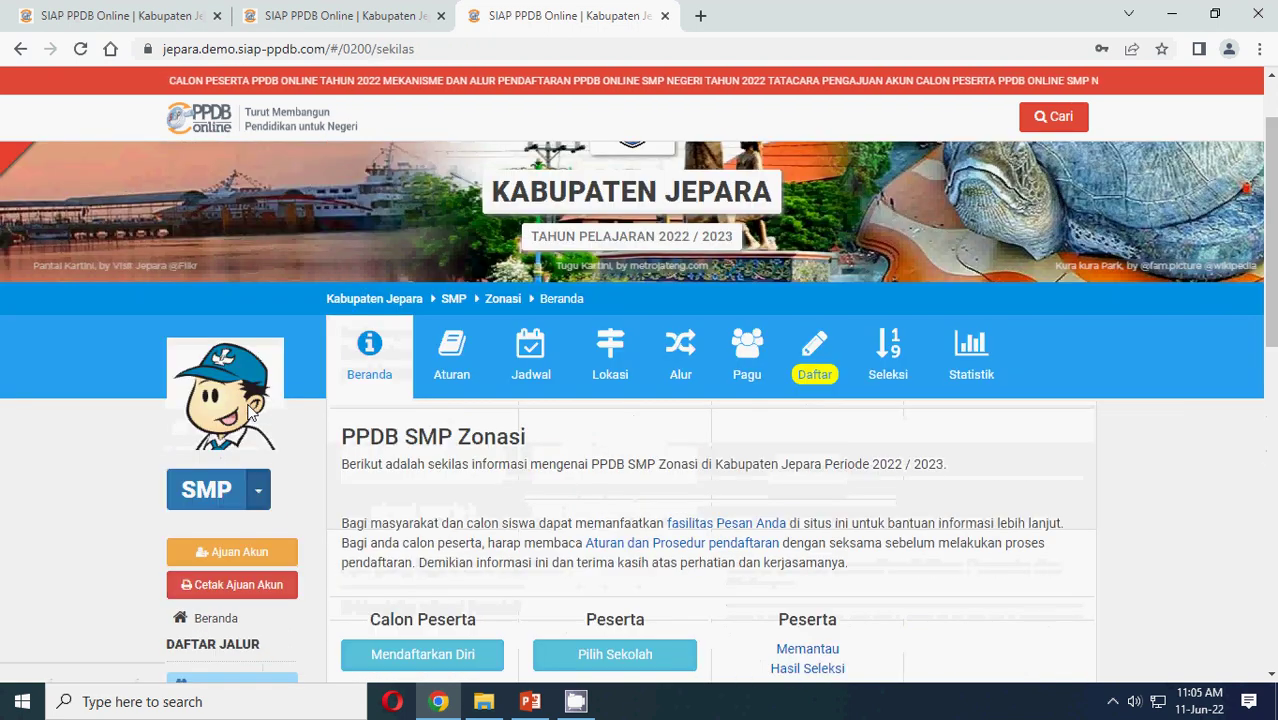
click(822, 357)
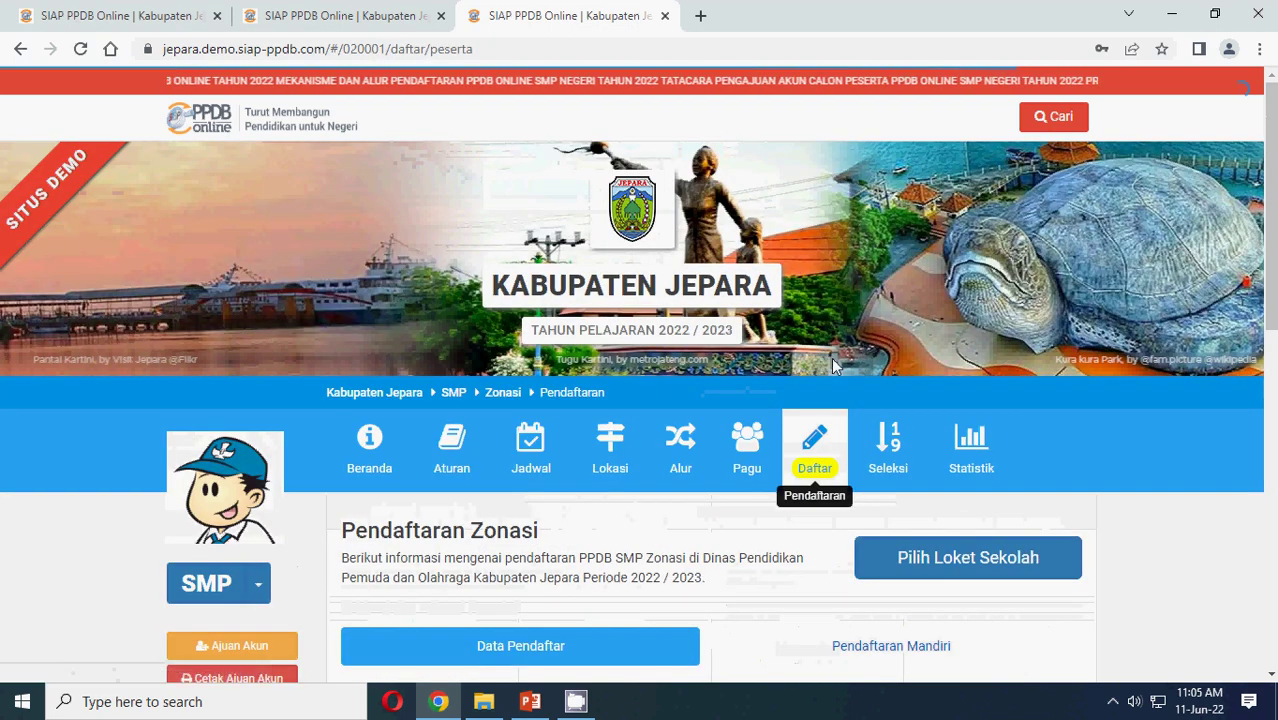
scroll(955, 444, down, 2)
click(911, 366)
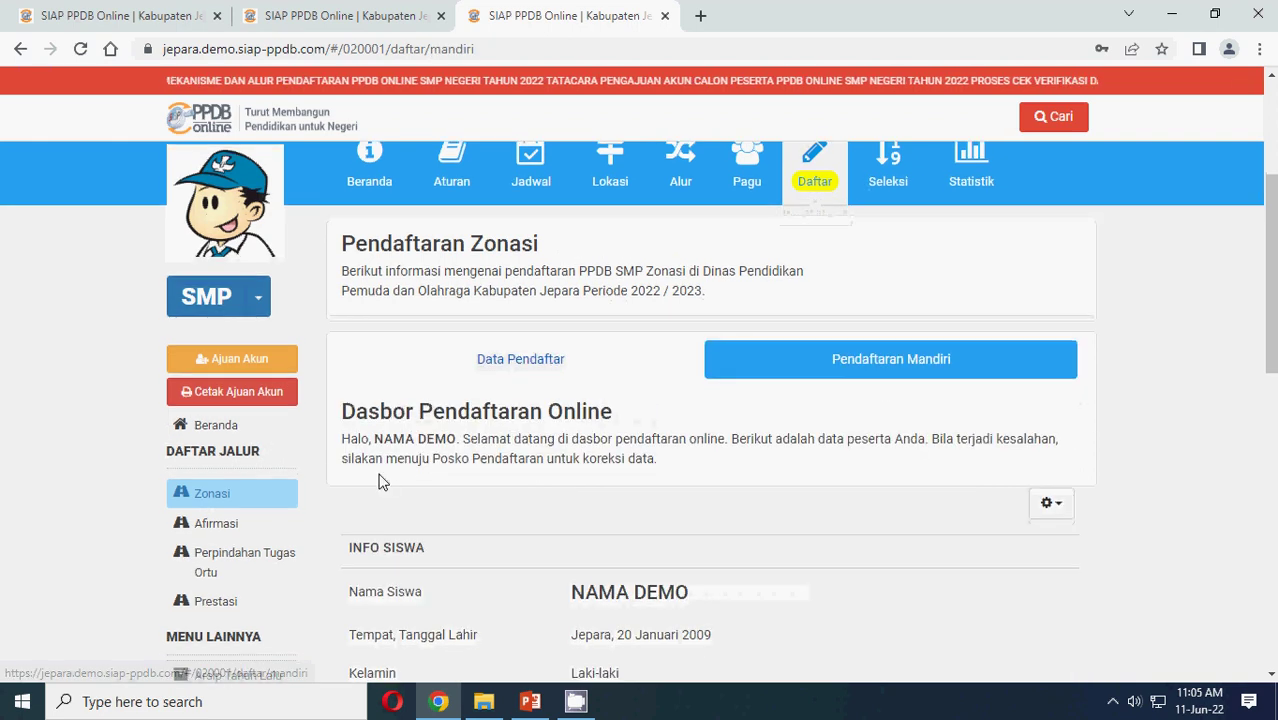
scroll(806, 304, down, 2)
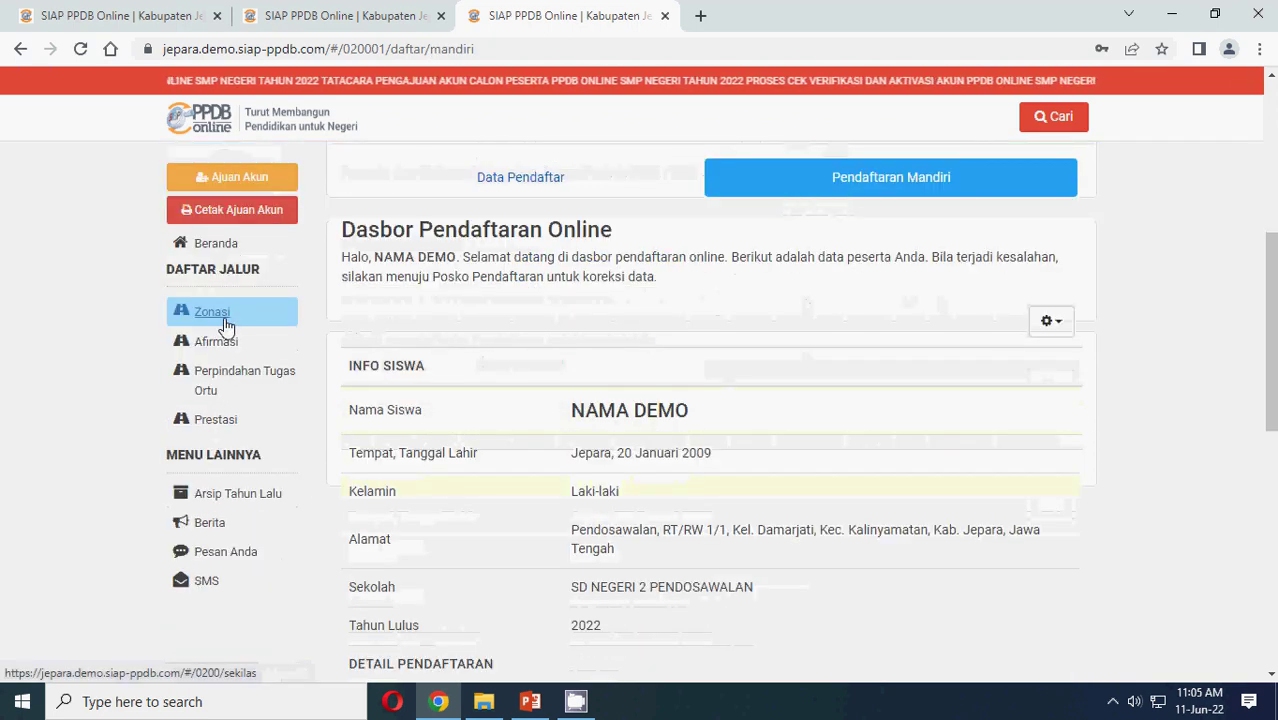
scroll(895, 418, down, 3)
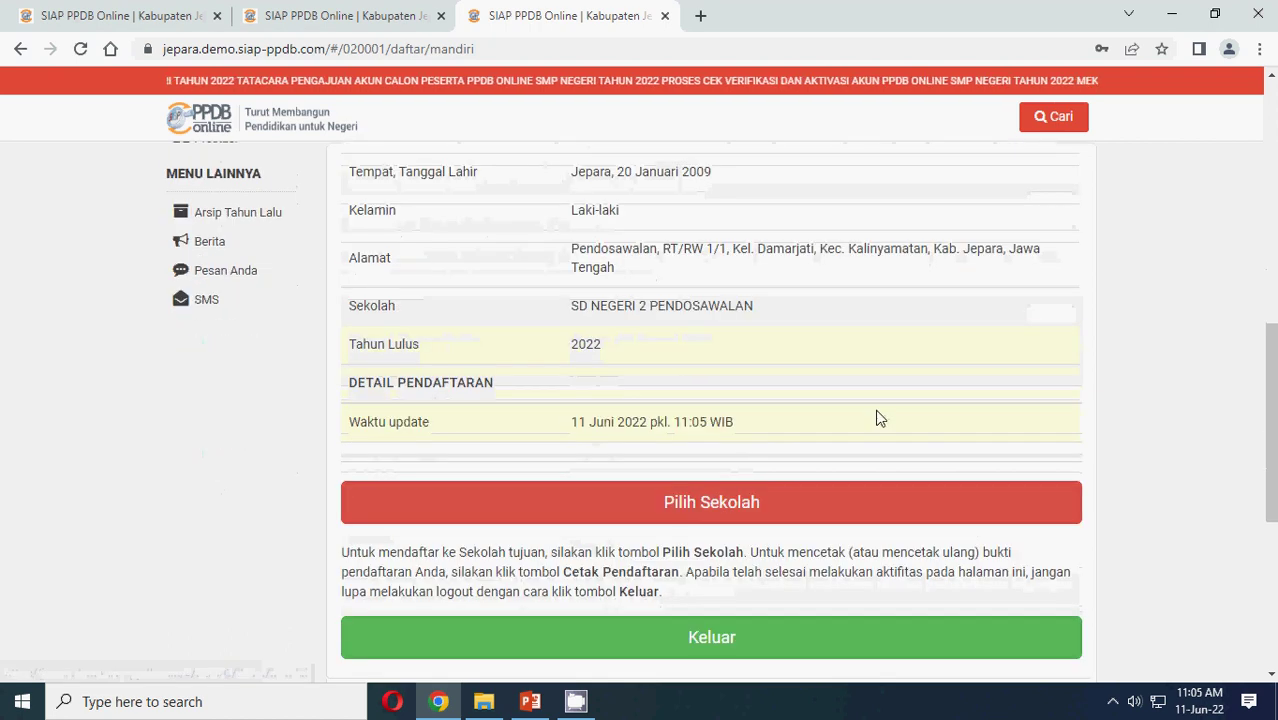
Start the school selection for the Zonasi path and highlight the notice about the maximum number of choices
click(686, 506)
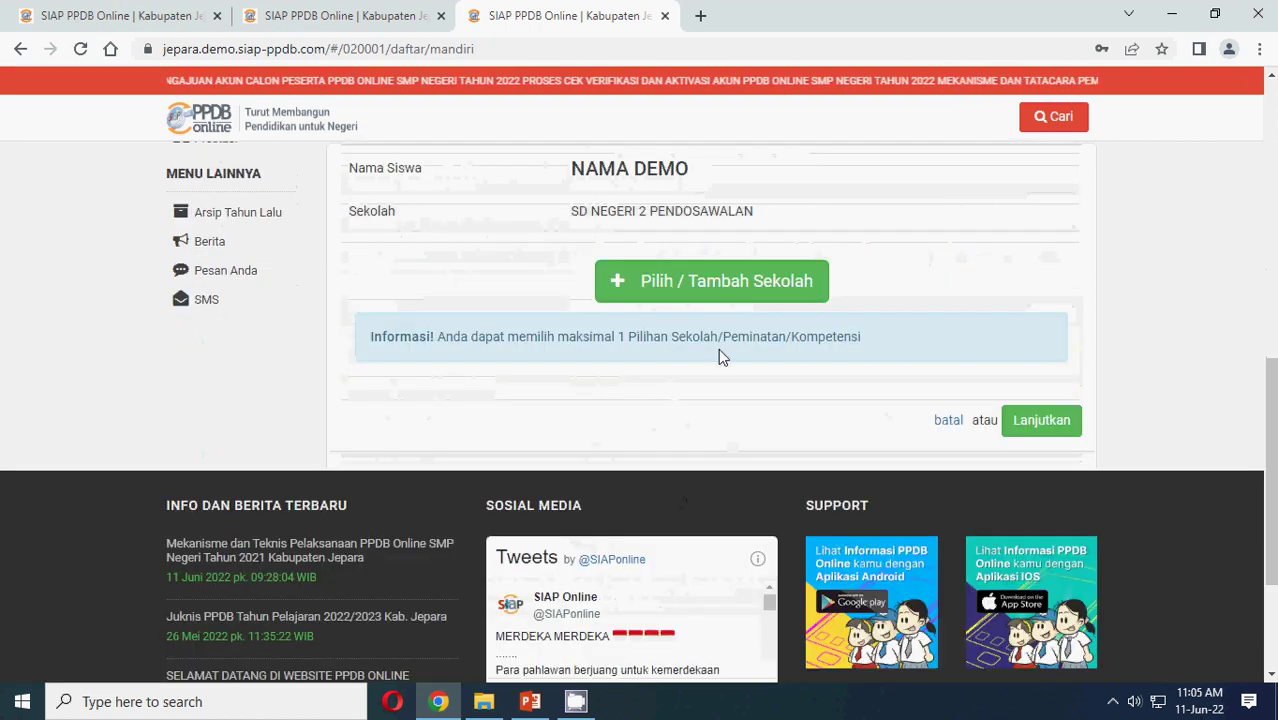
scroll(719, 349, up, 3)
scroll(720, 353, down, 2)
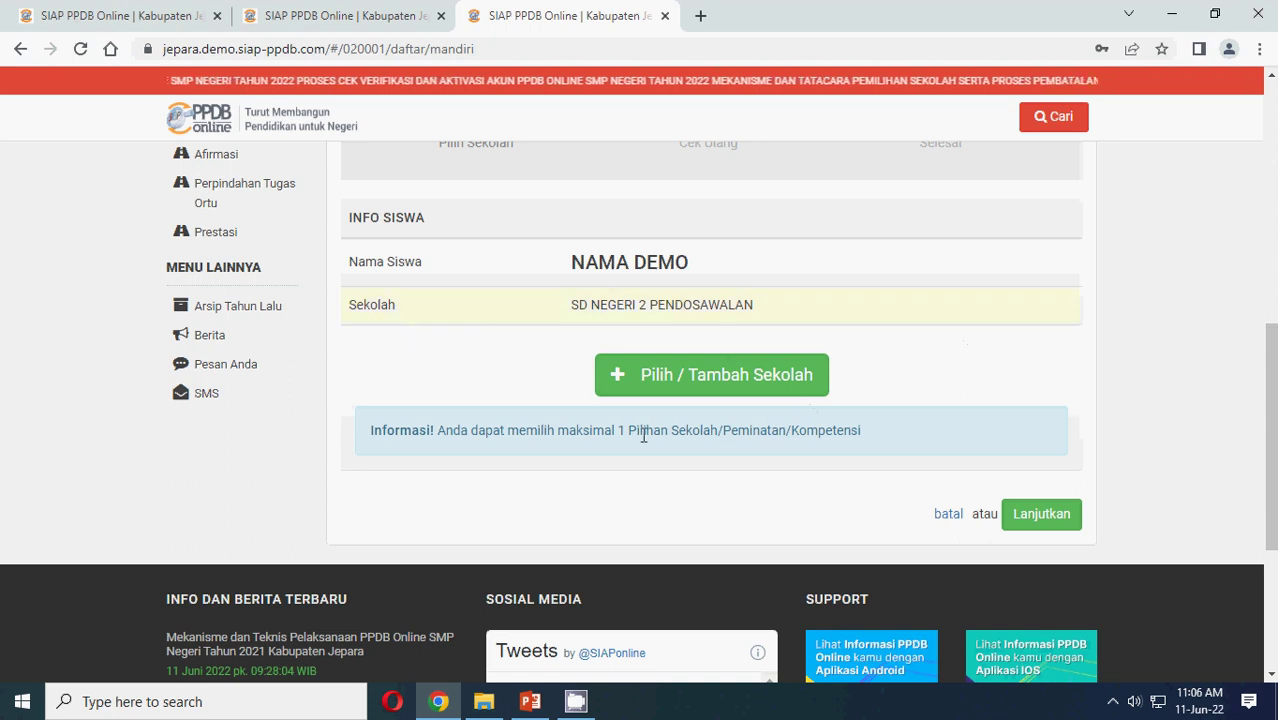
scroll(642, 434, up, 1)
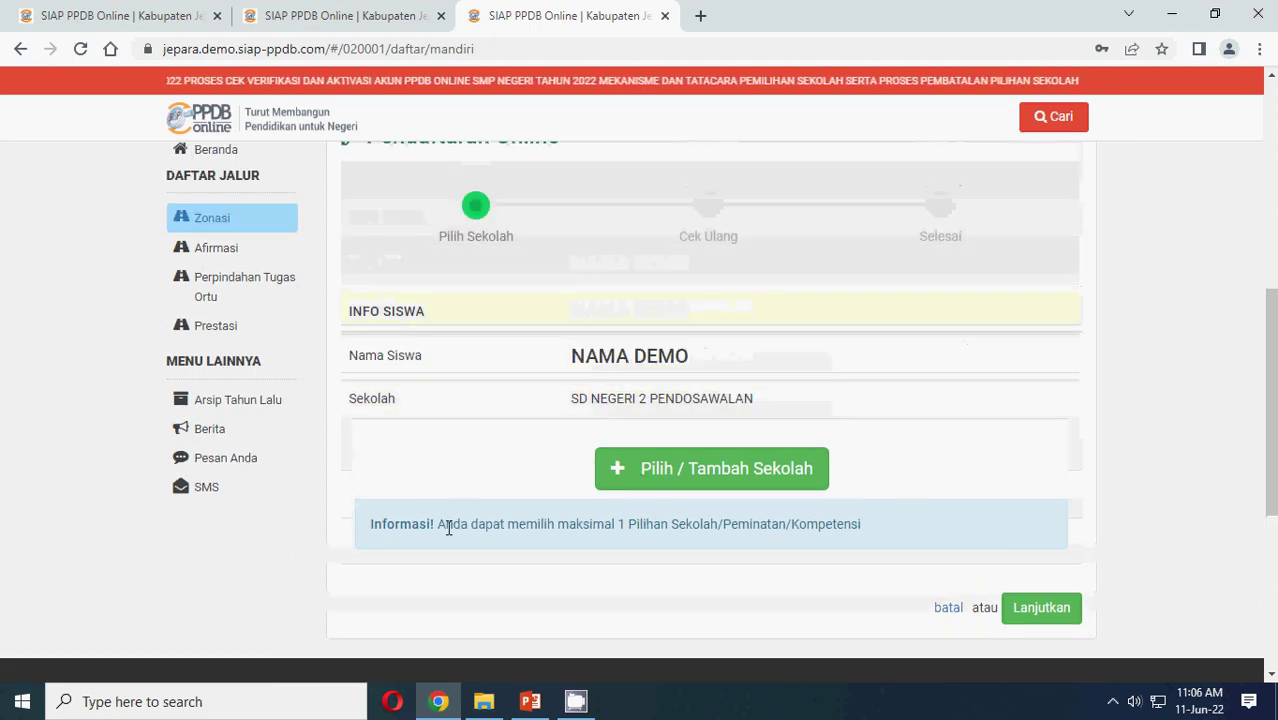
drag(438, 524, 913, 531)
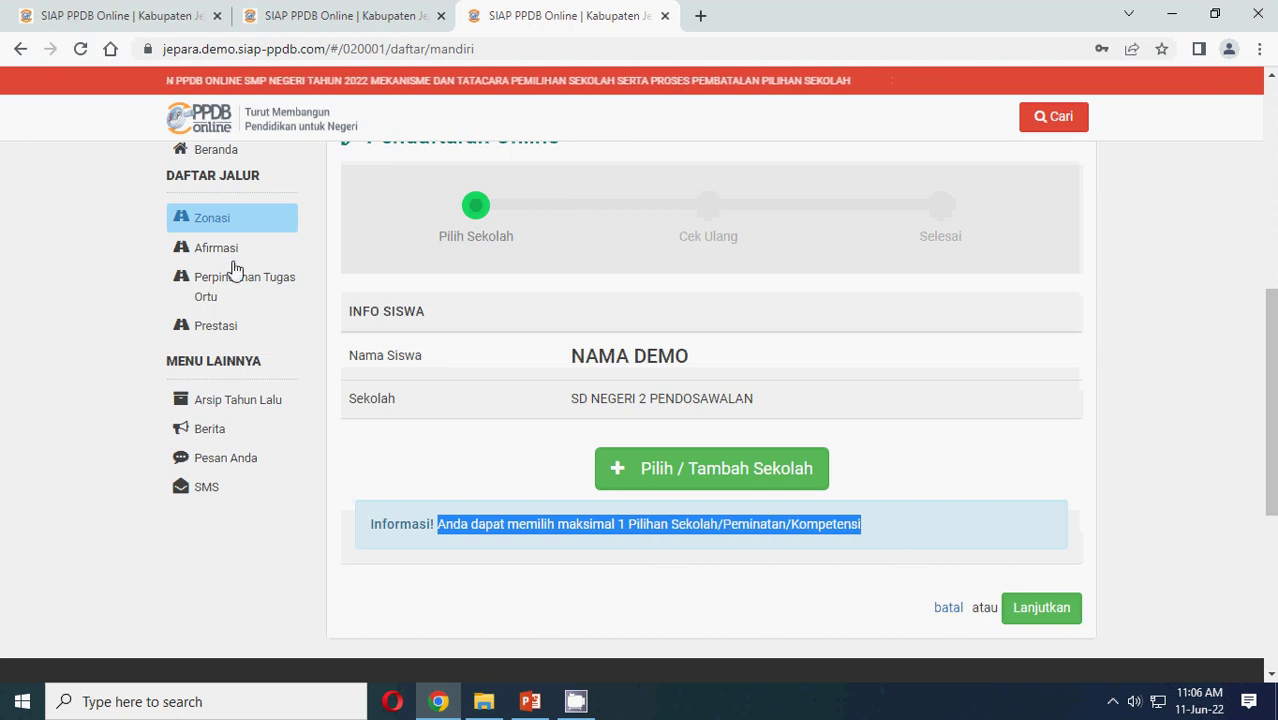
Open the list of schools that can be added and browse it through to page 4
click(694, 470)
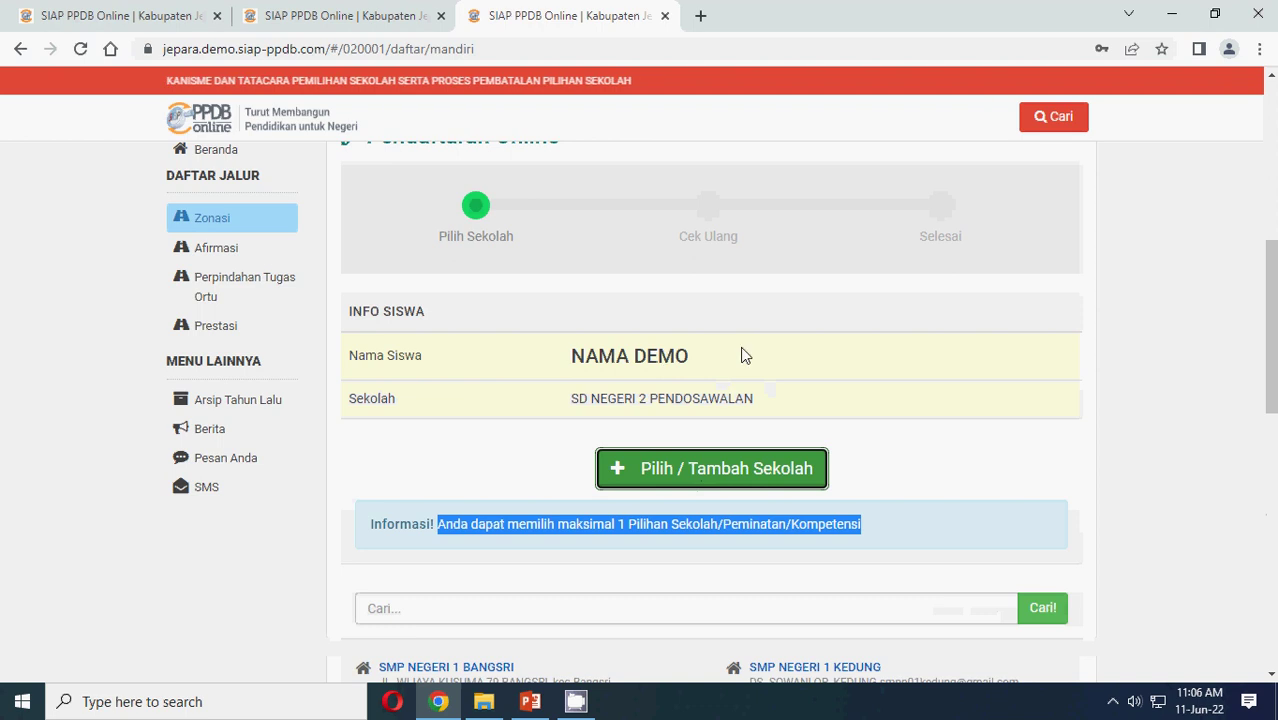
scroll(1162, 306, down, 1)
scroll(1156, 305, down, 2)
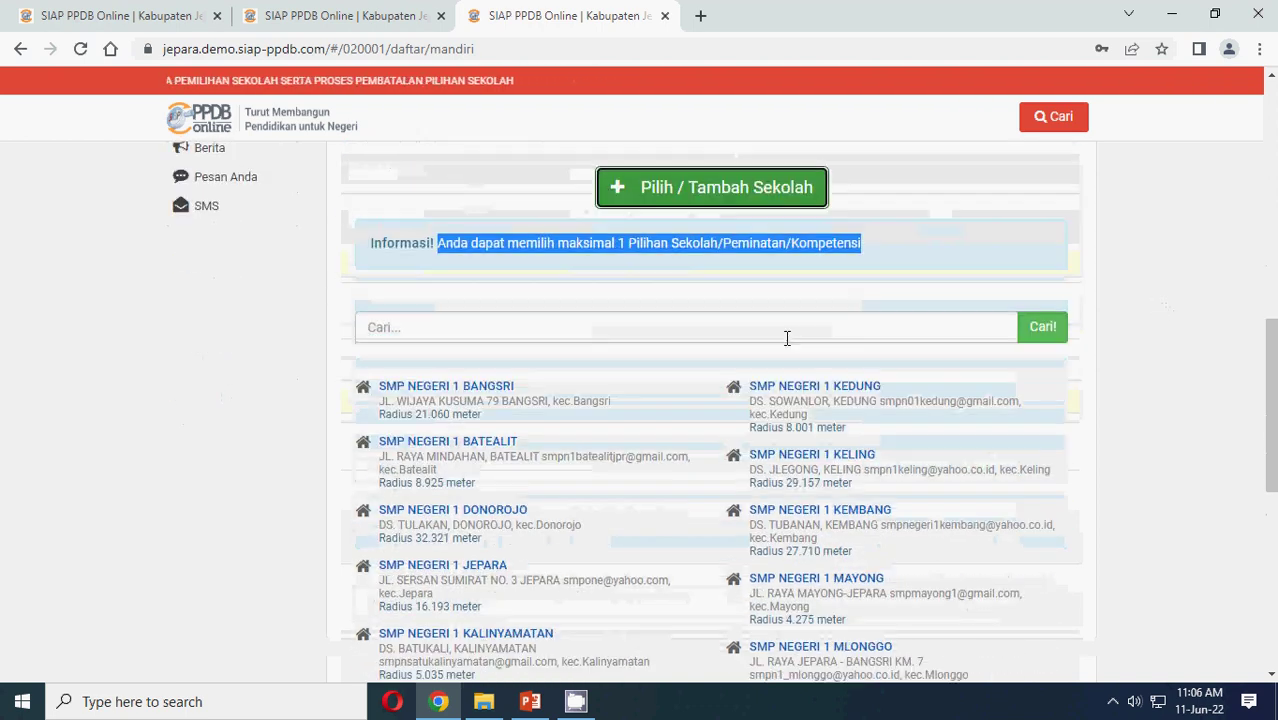
scroll(679, 391, down, 2)
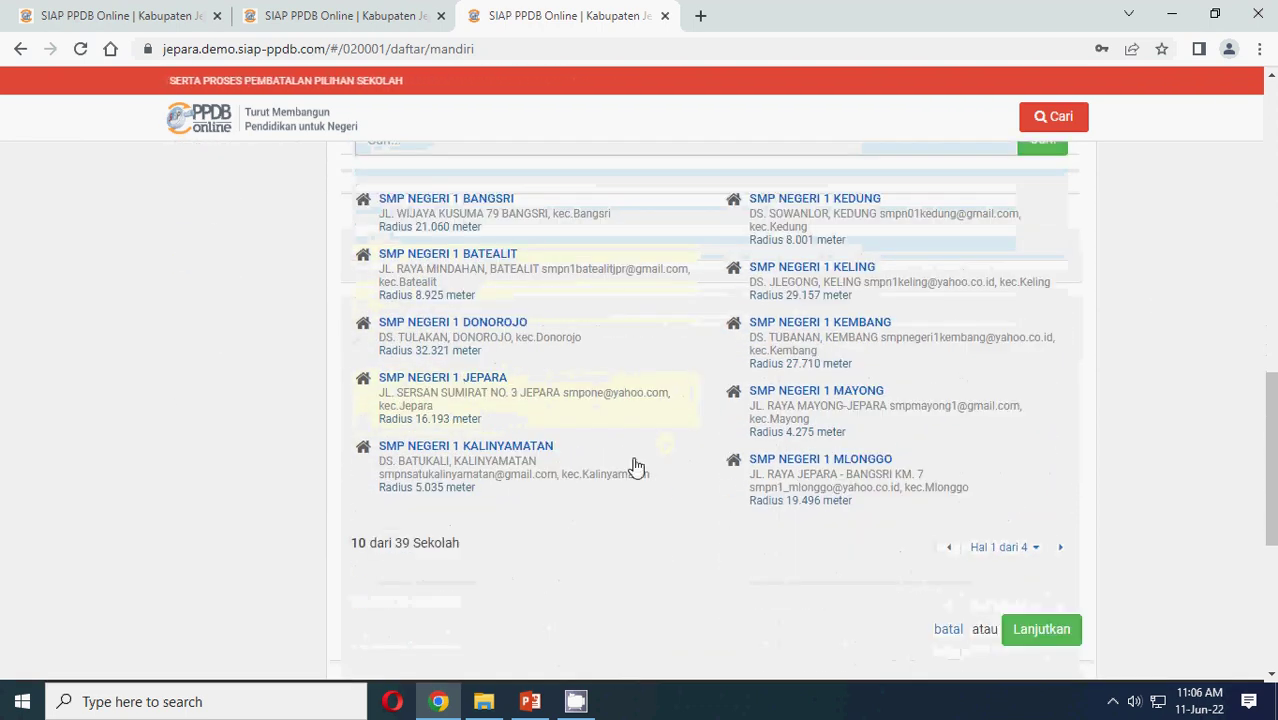
click(1036, 549)
click(997, 594)
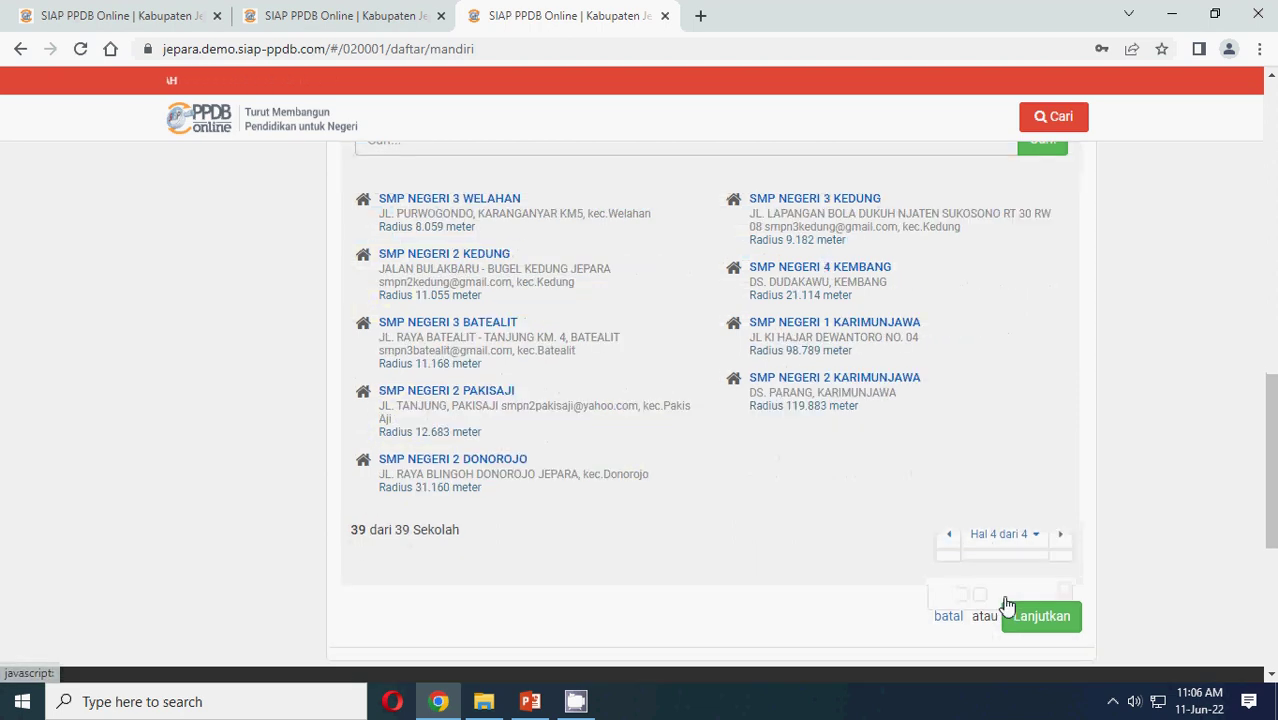
scroll(500, 408, up, 2)
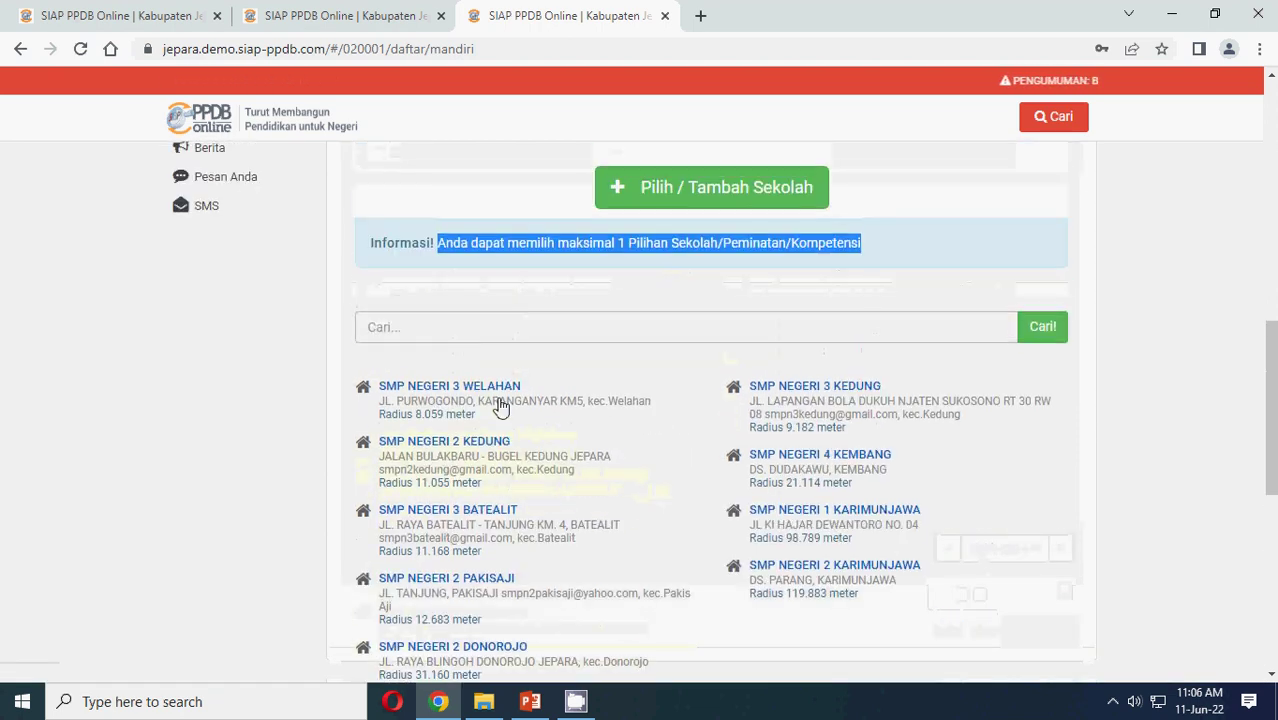
Search the school list for "1 pecanga" and choose SMP NEGERI 1 PECANGAAN
click(440, 322)
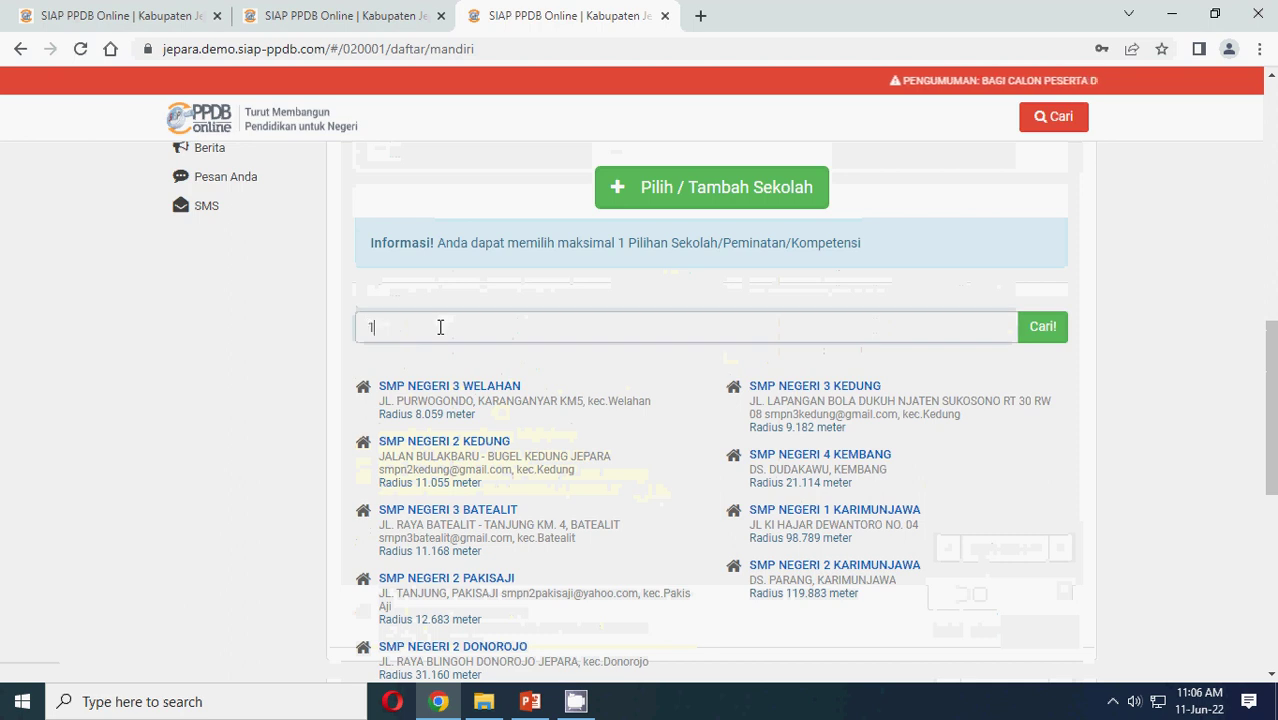
text(1 pecanga)
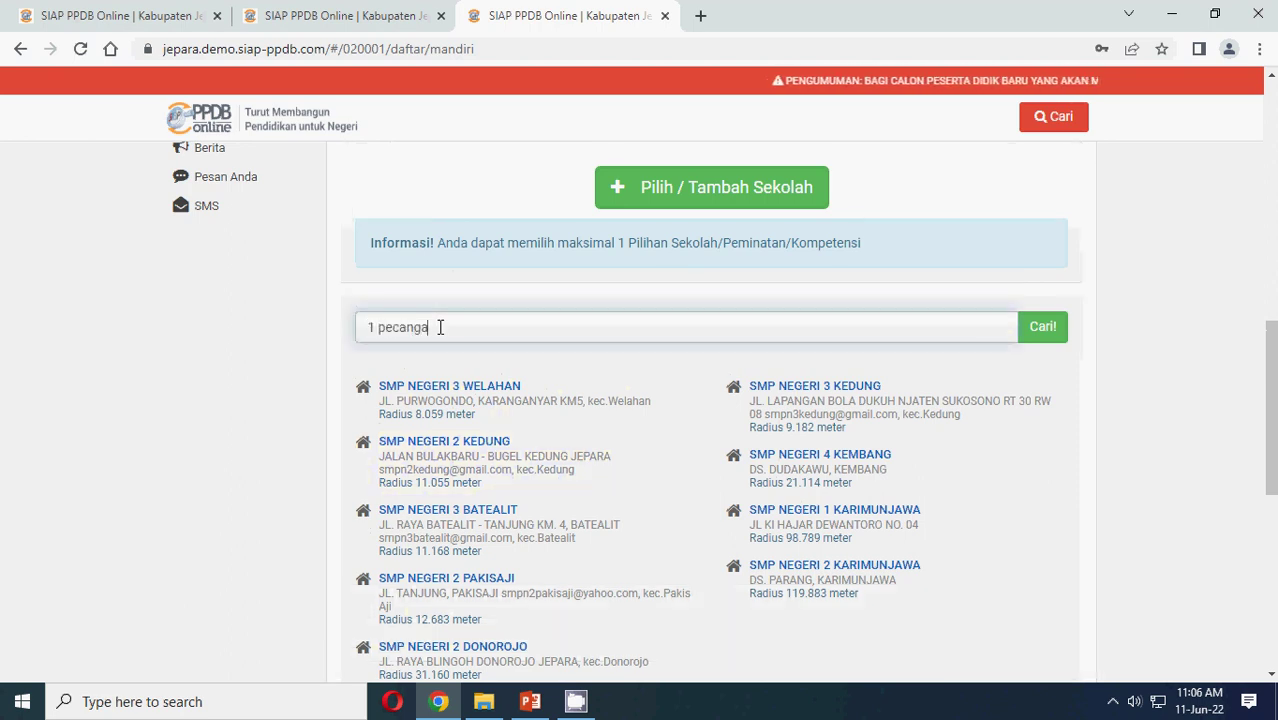
click(1056, 334)
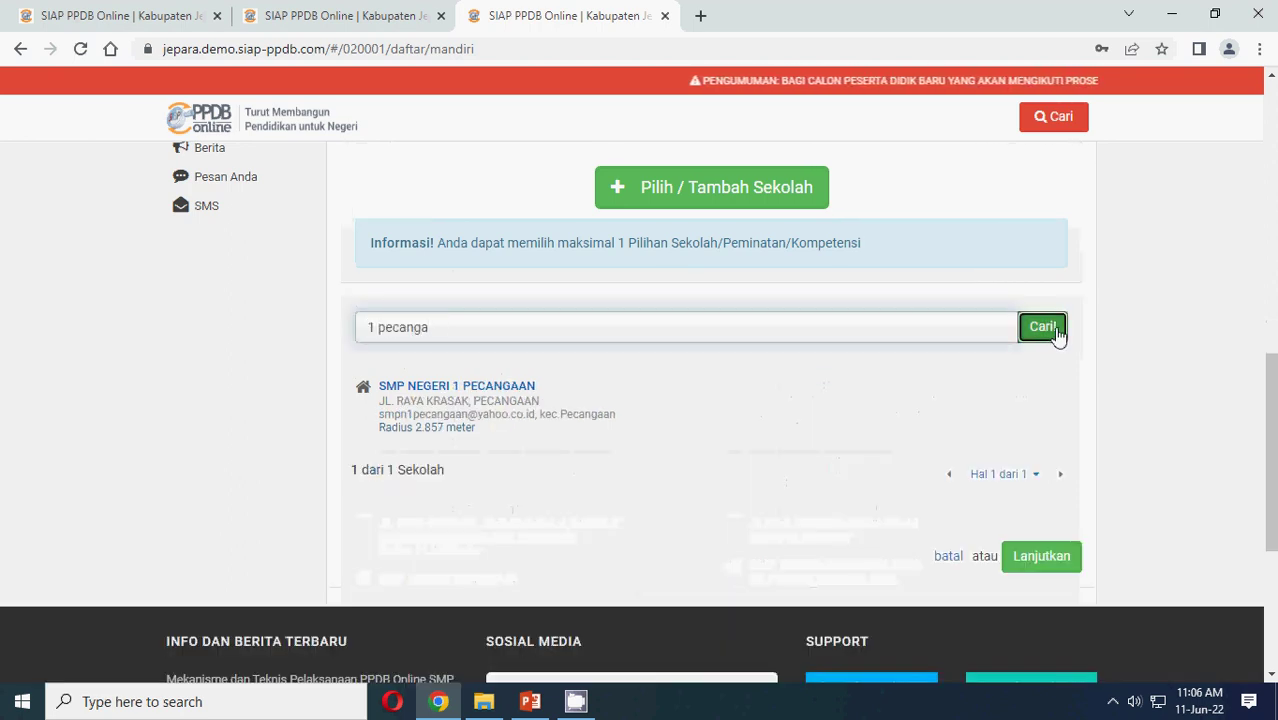
click(474, 392)
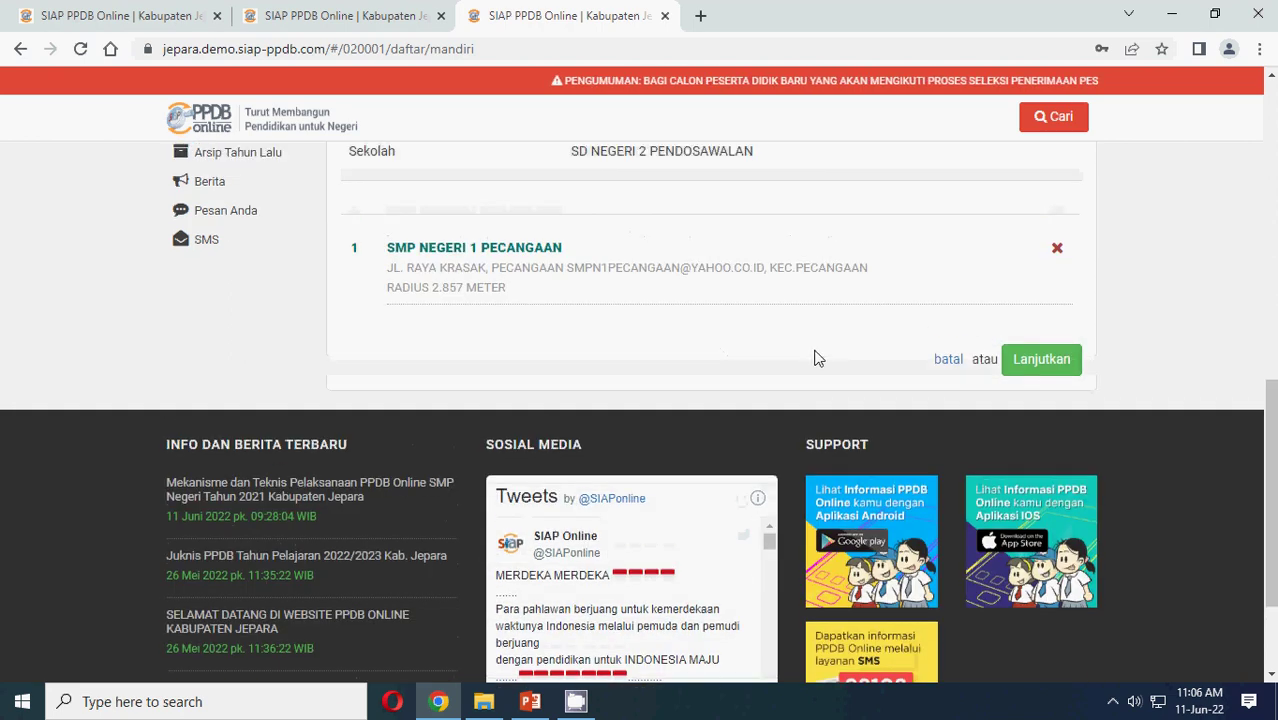
Continue to the Cek Ulang stage and review the chosen school, its distance map and the parent's statement
scroll(815, 358, up, 2)
scroll(815, 358, up, 1)
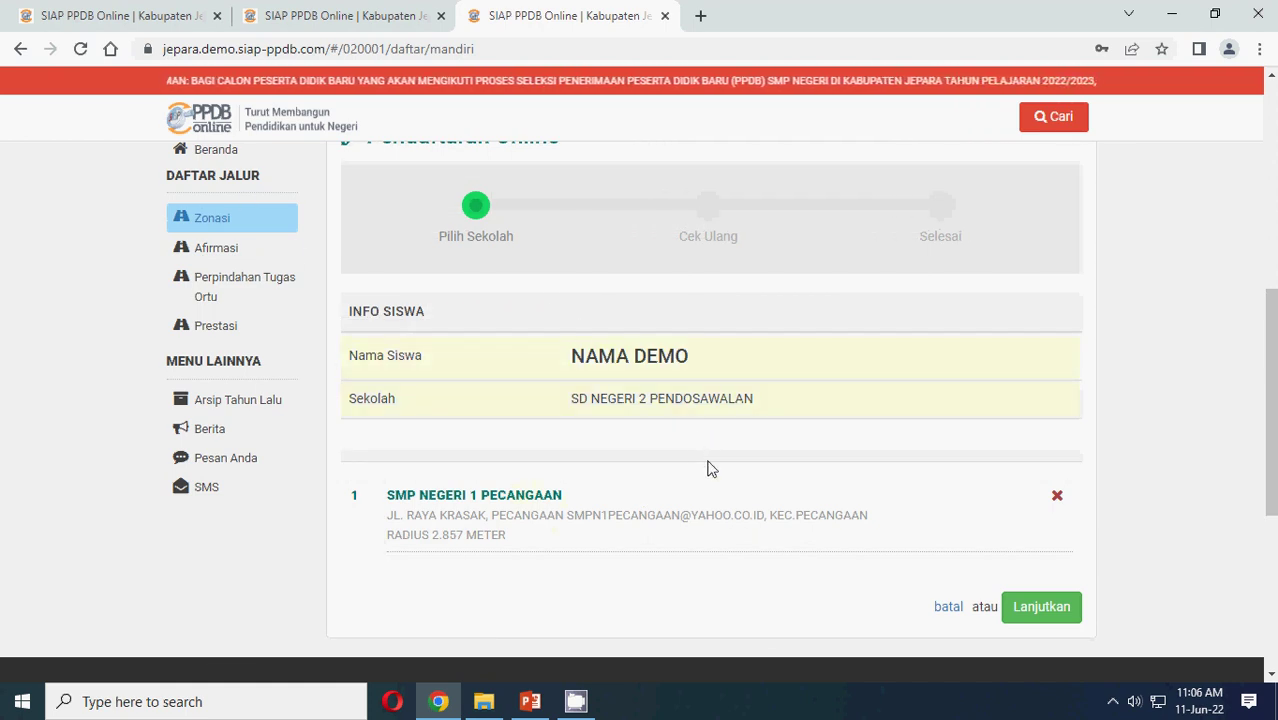
click(1040, 607)
scroll(678, 318, down, 3)
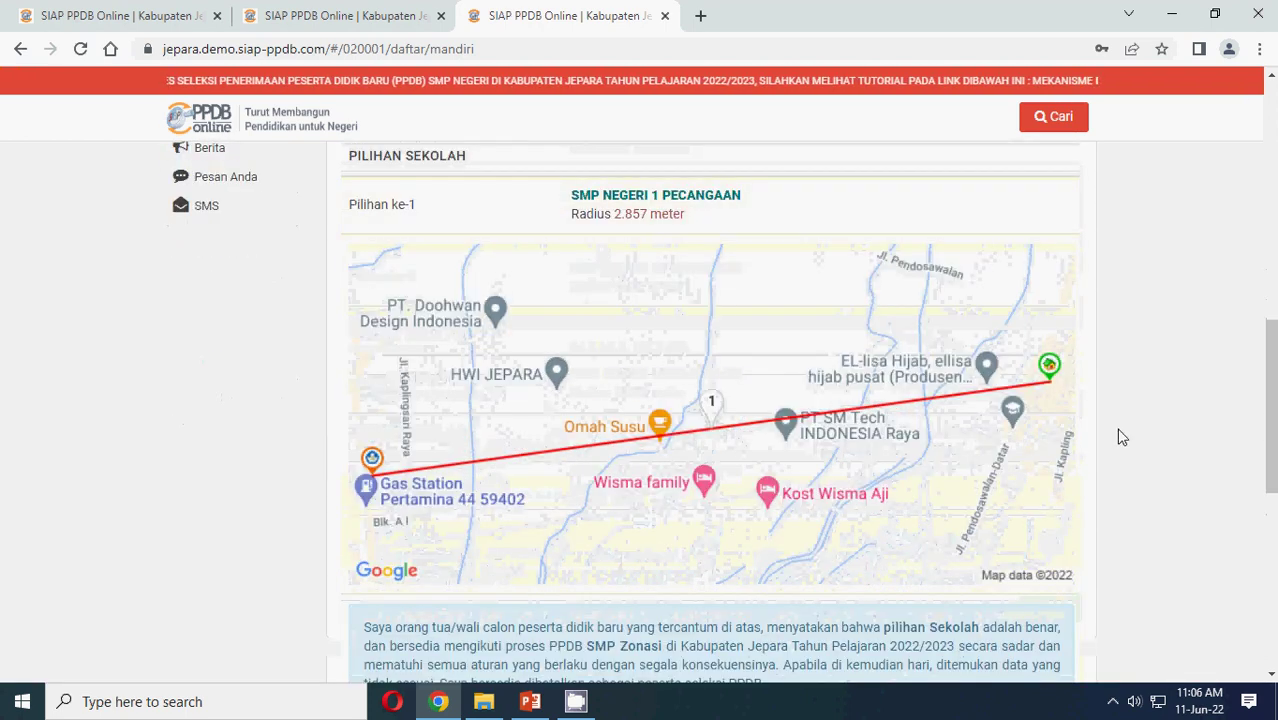
scroll(756, 312, down, 2)
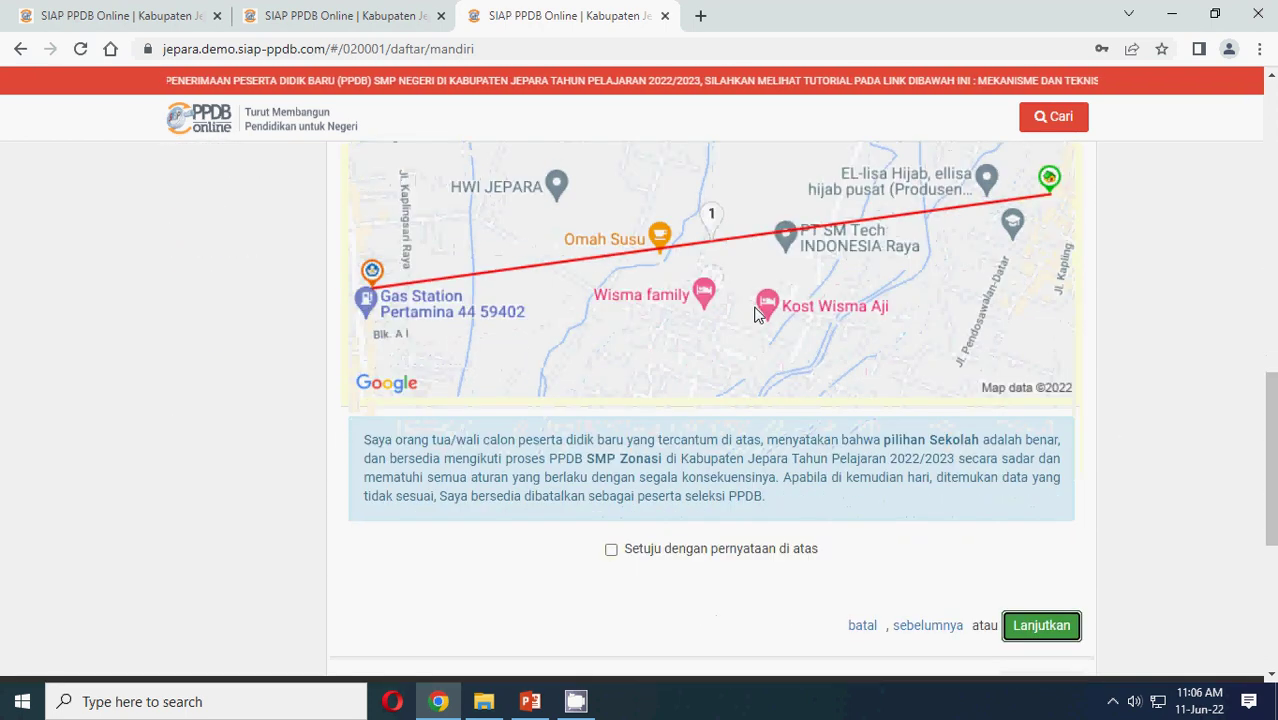
Agree to the parent's statement and submit the Zonasi registration
click(611, 550)
scroll(1040, 520, down, 2)
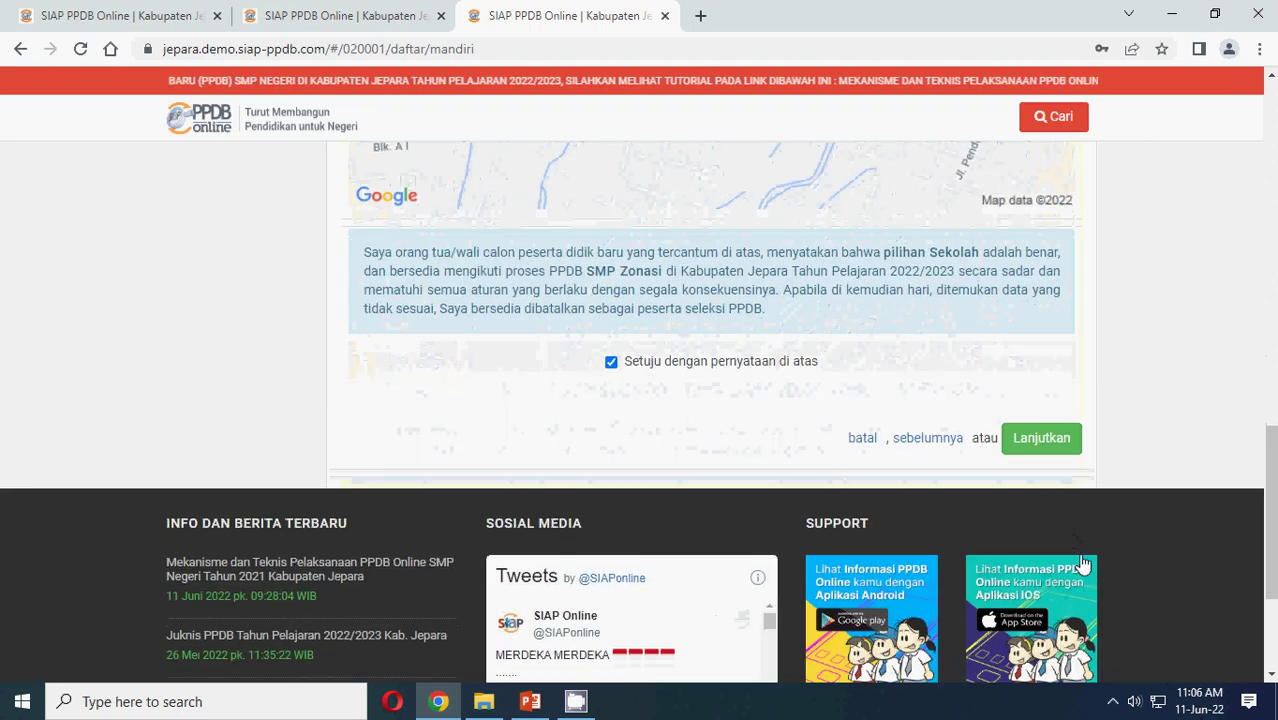
click(1042, 441)
scroll(860, 407, up, 3)
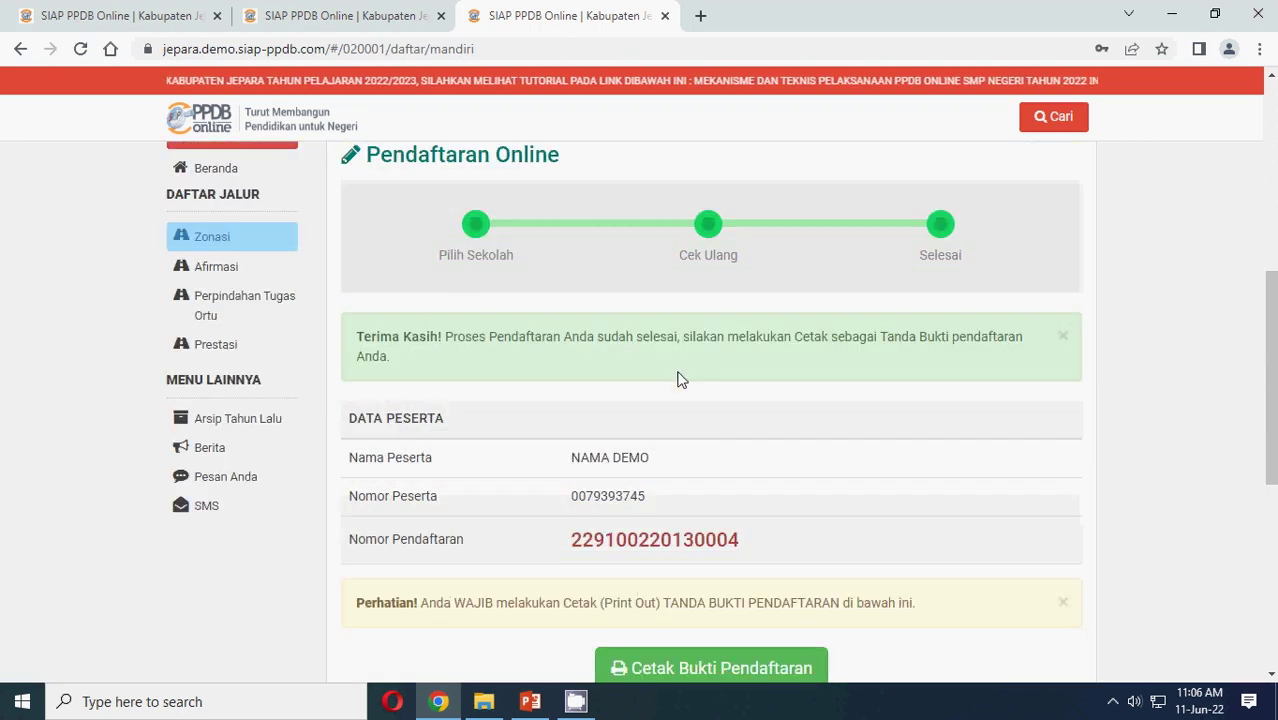
Open the print version of the registration proof (Bukti Pendaftaran) and close it without saving
scroll(720, 430, down, 3)
click(688, 389)
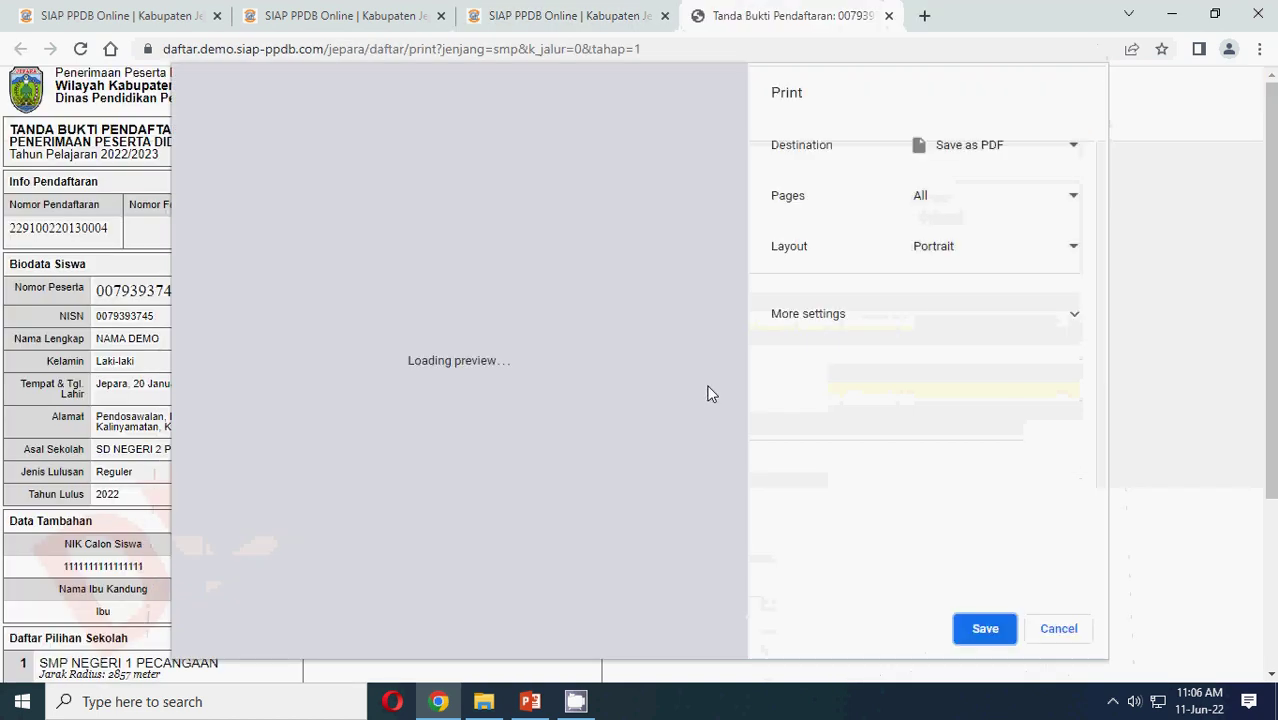
click(888, 16)
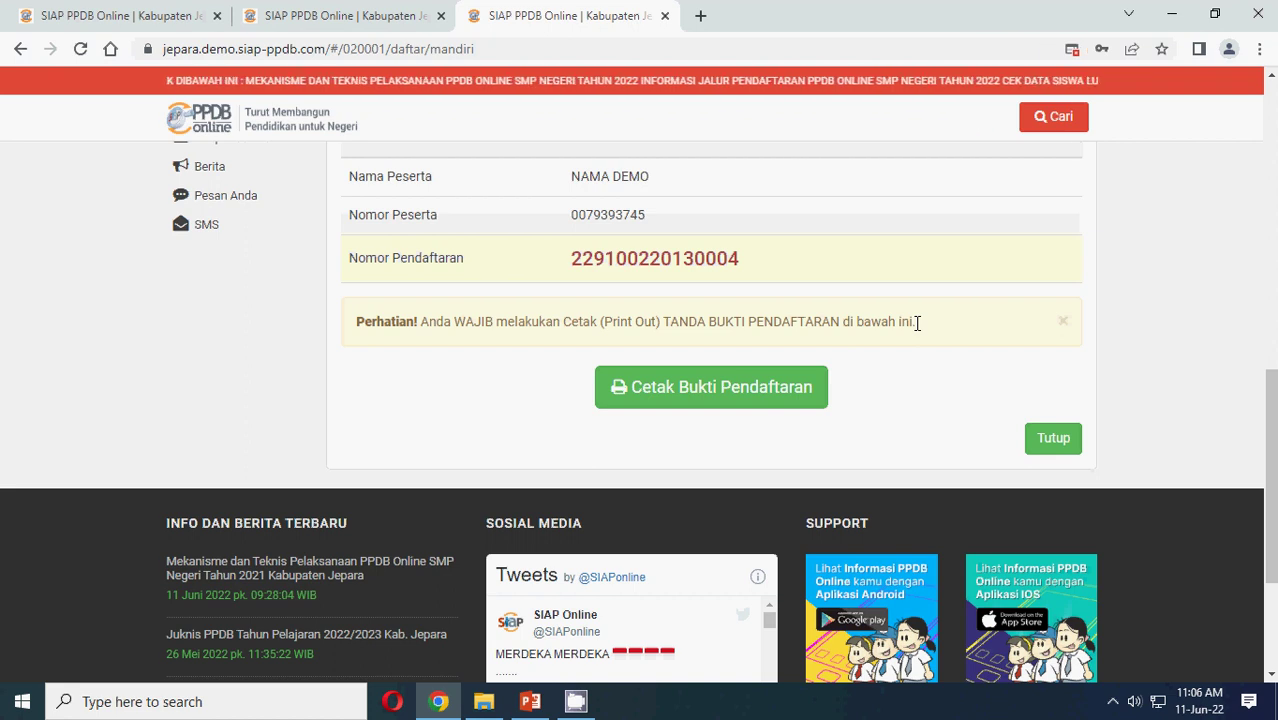
Switch to the Afirmasi path and open its Pendaftaran Mandiri registration dashboard
scroll(430, 290, up, 3)
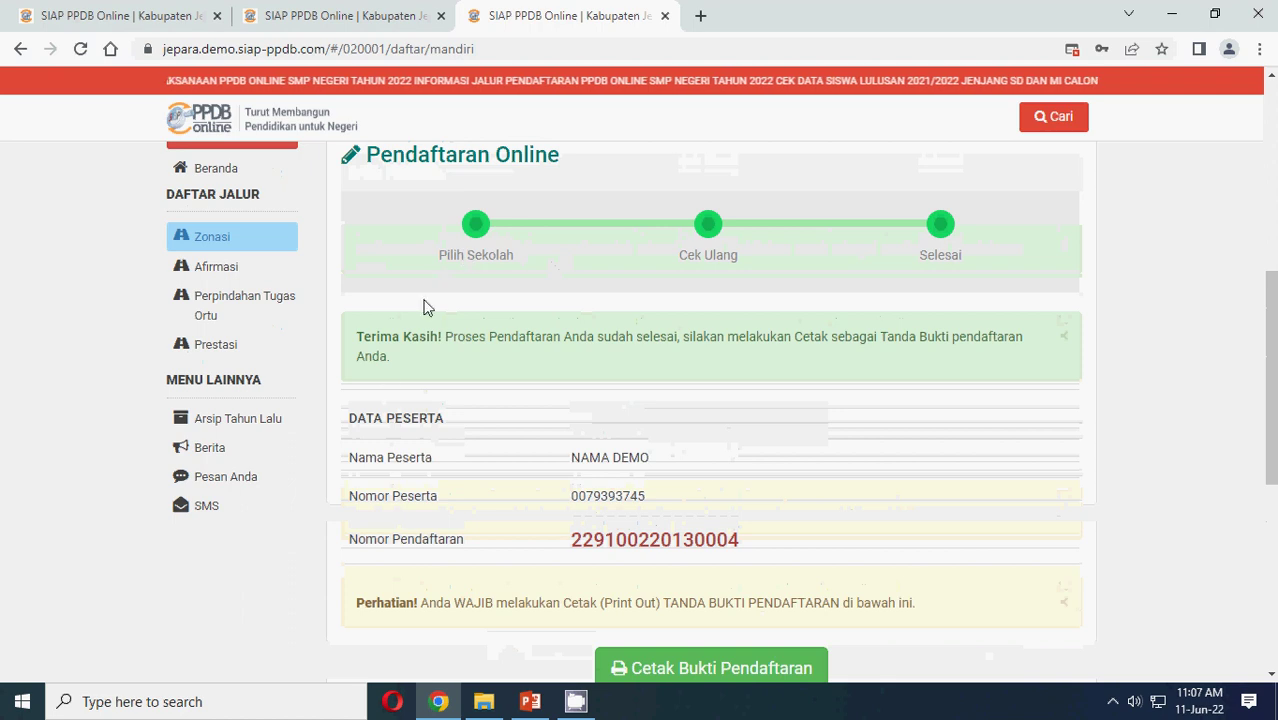
click(218, 277)
scroll(899, 365, up, 4)
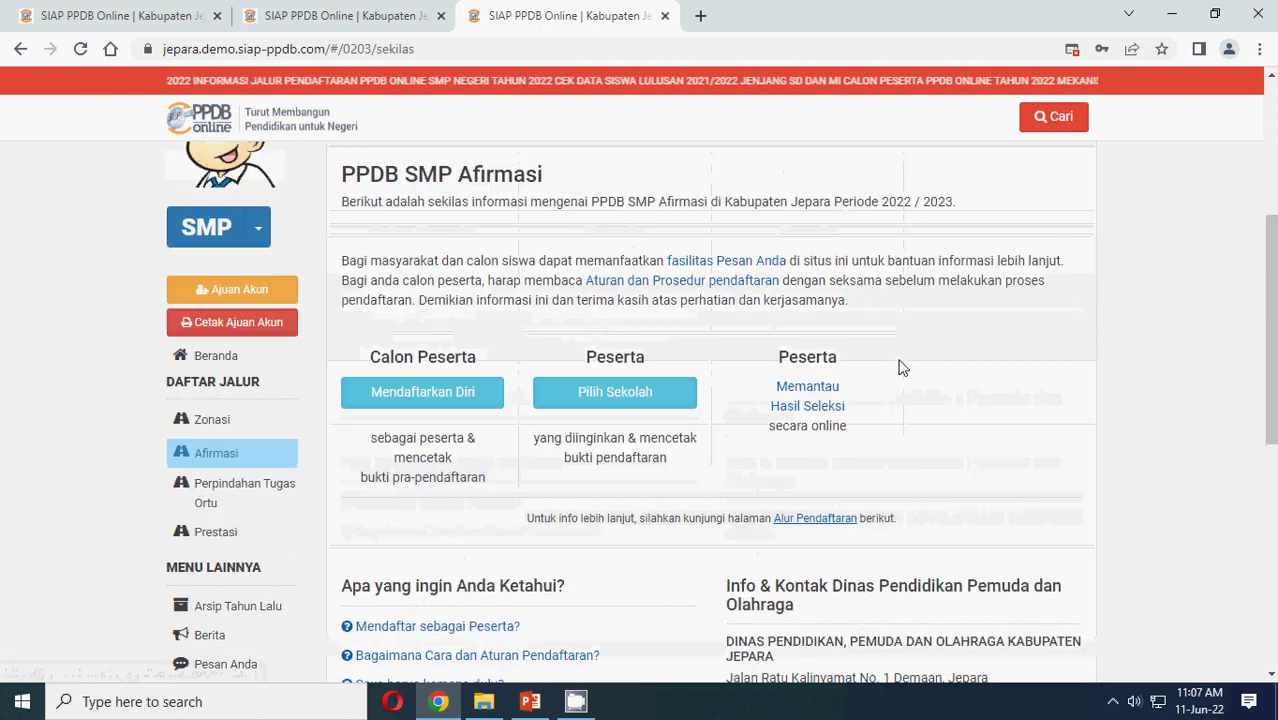
click(826, 272)
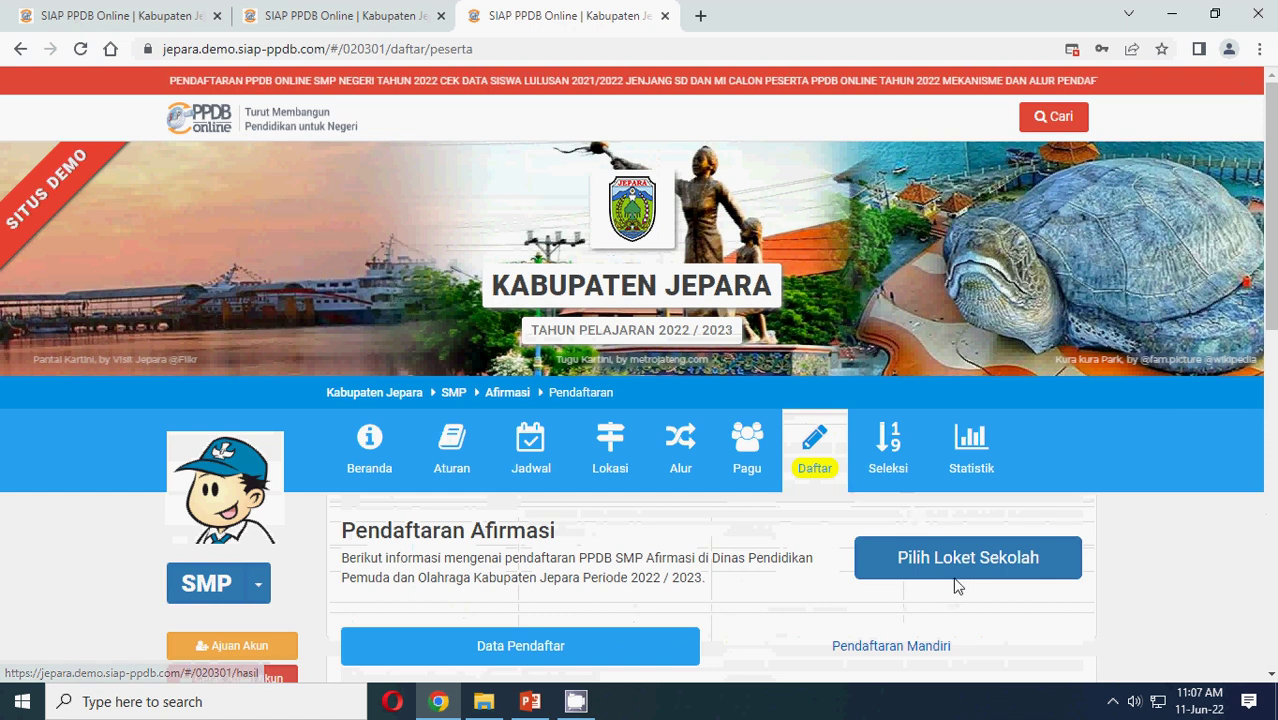
click(891, 646)
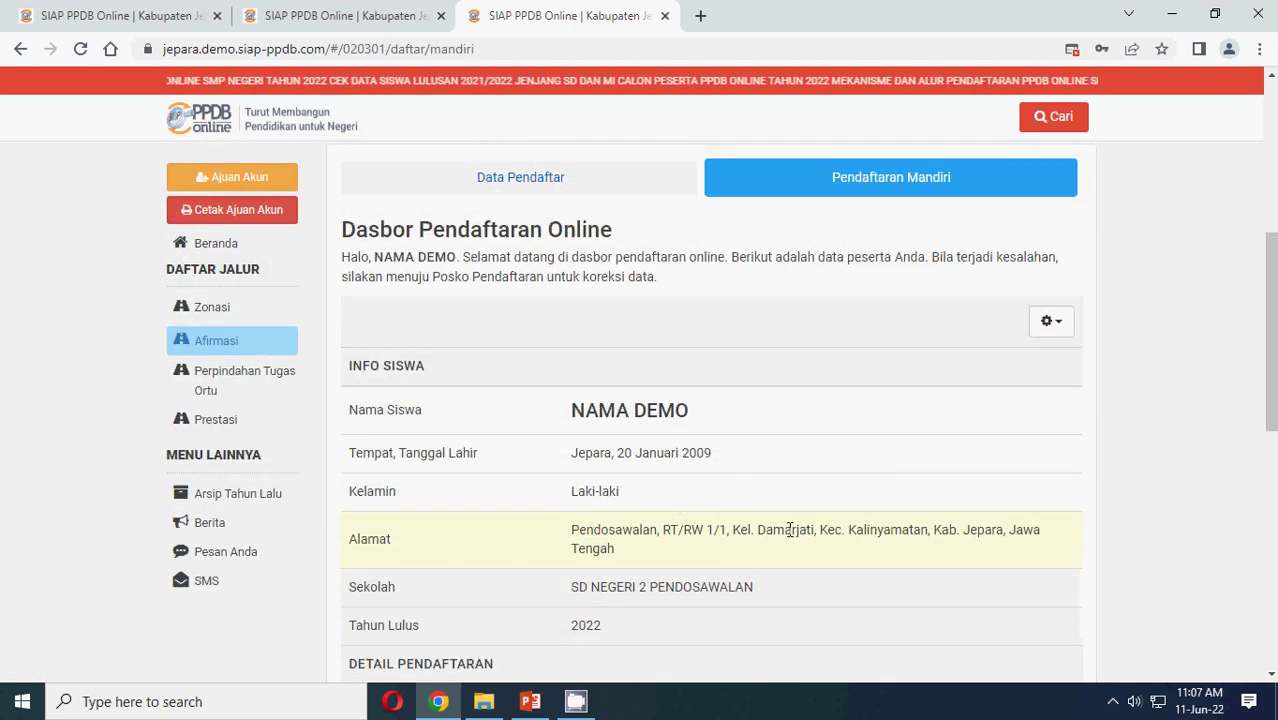
Review the student's data on the Afirmasi dashboard and start the school selection
scroll(727, 482, down, 3)
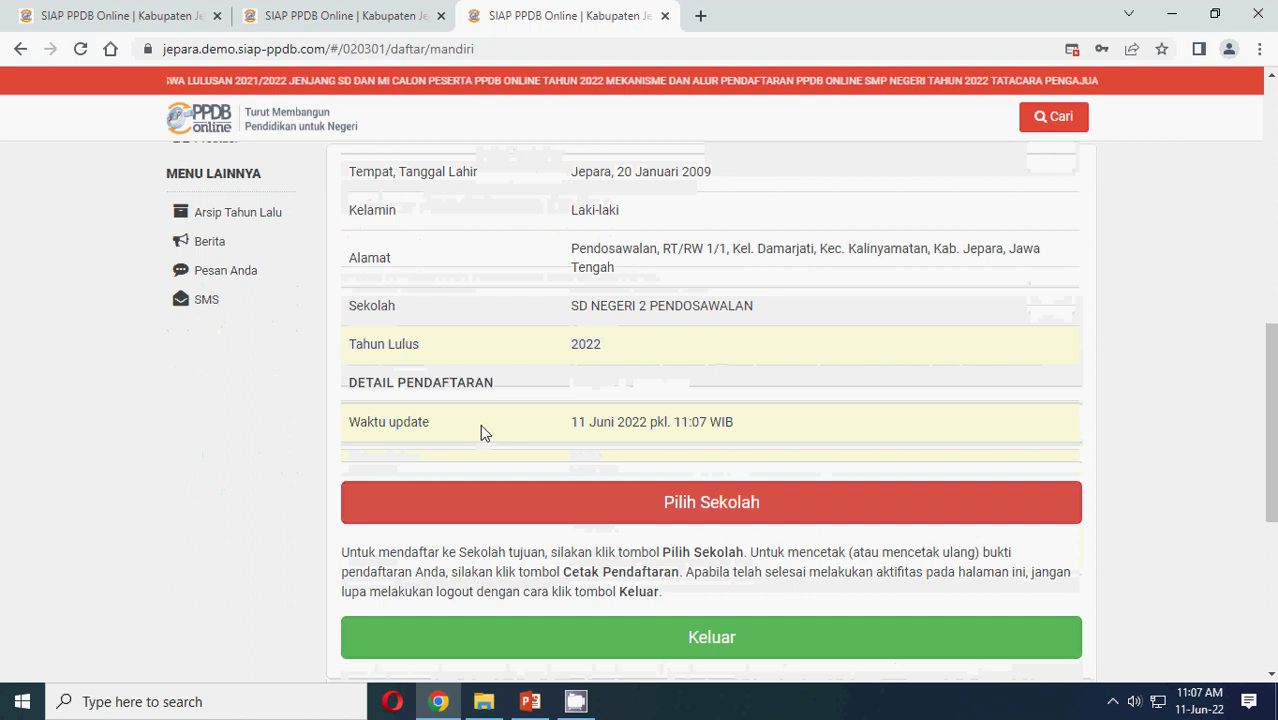
scroll(480, 432, up, 2)
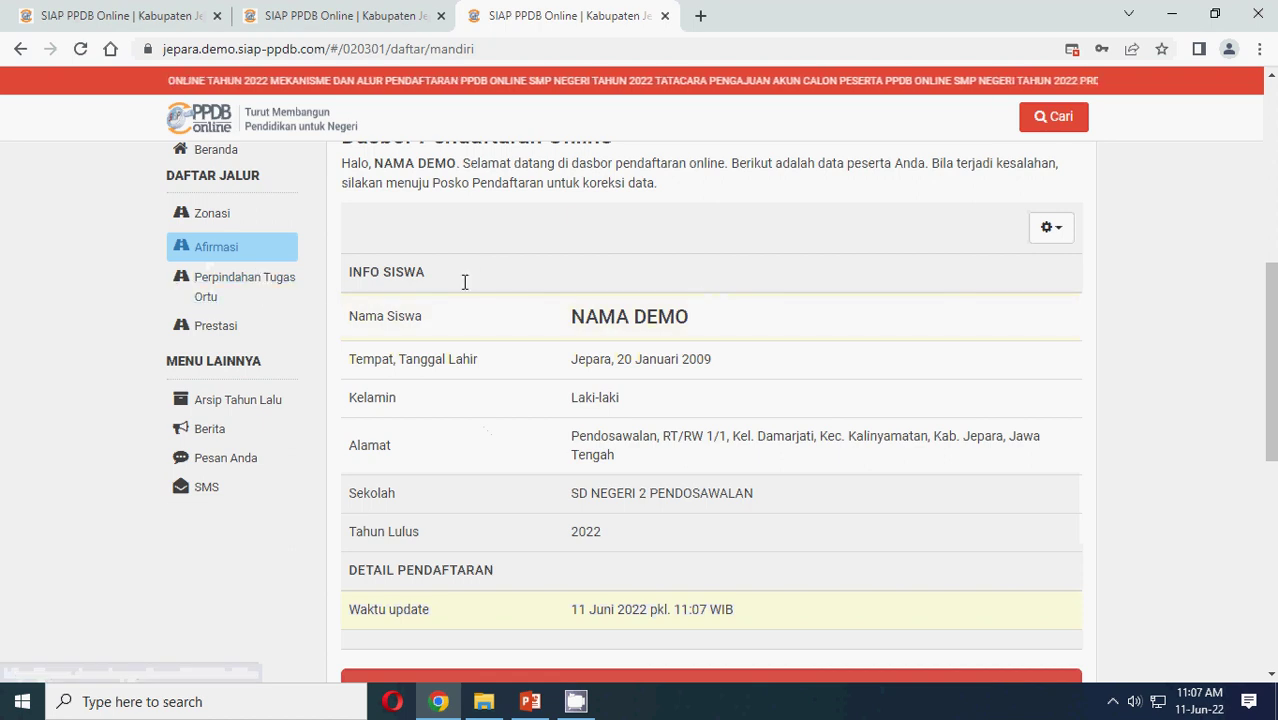
scroll(770, 383, down, 3)
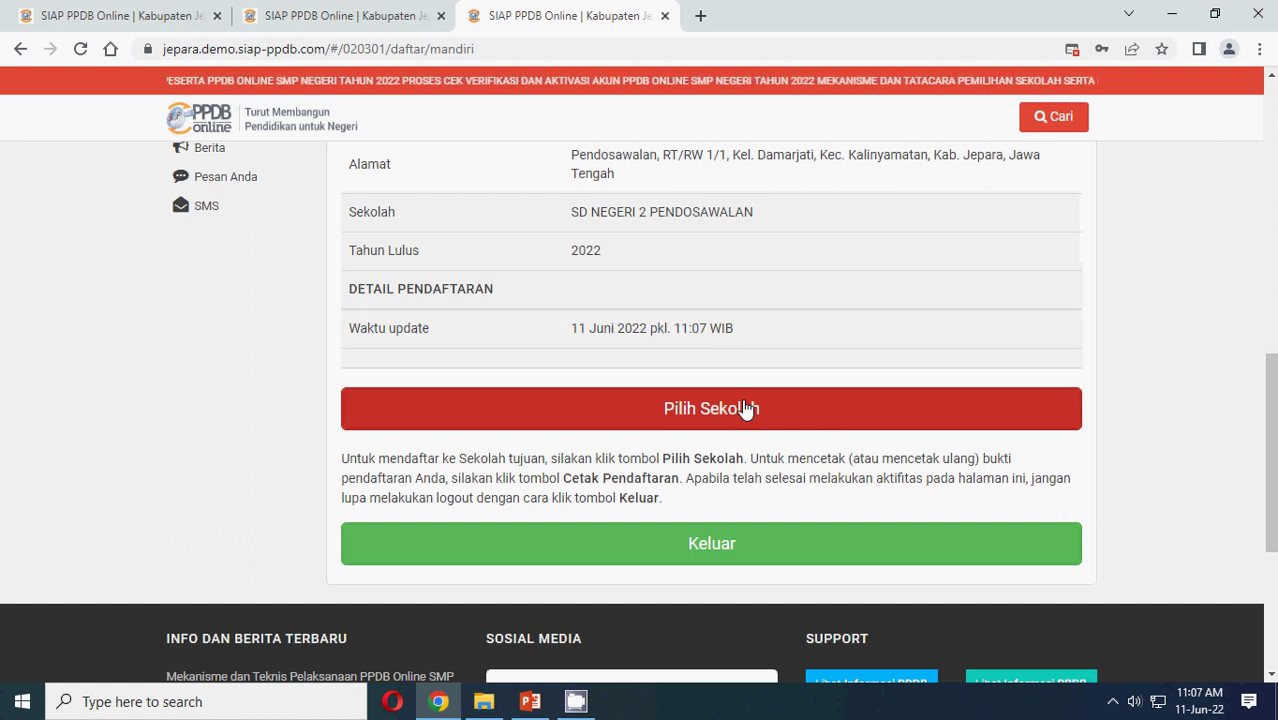
scroll(744, 408, up, 3)
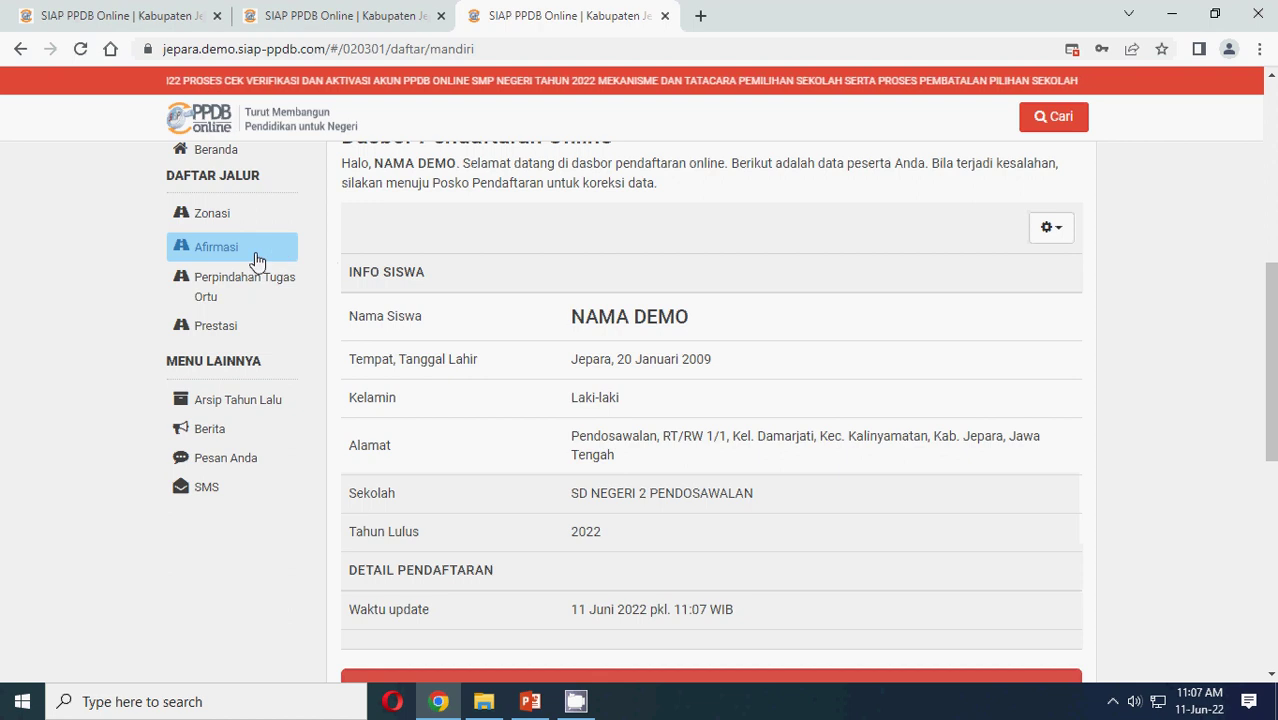
scroll(818, 420, down, 3)
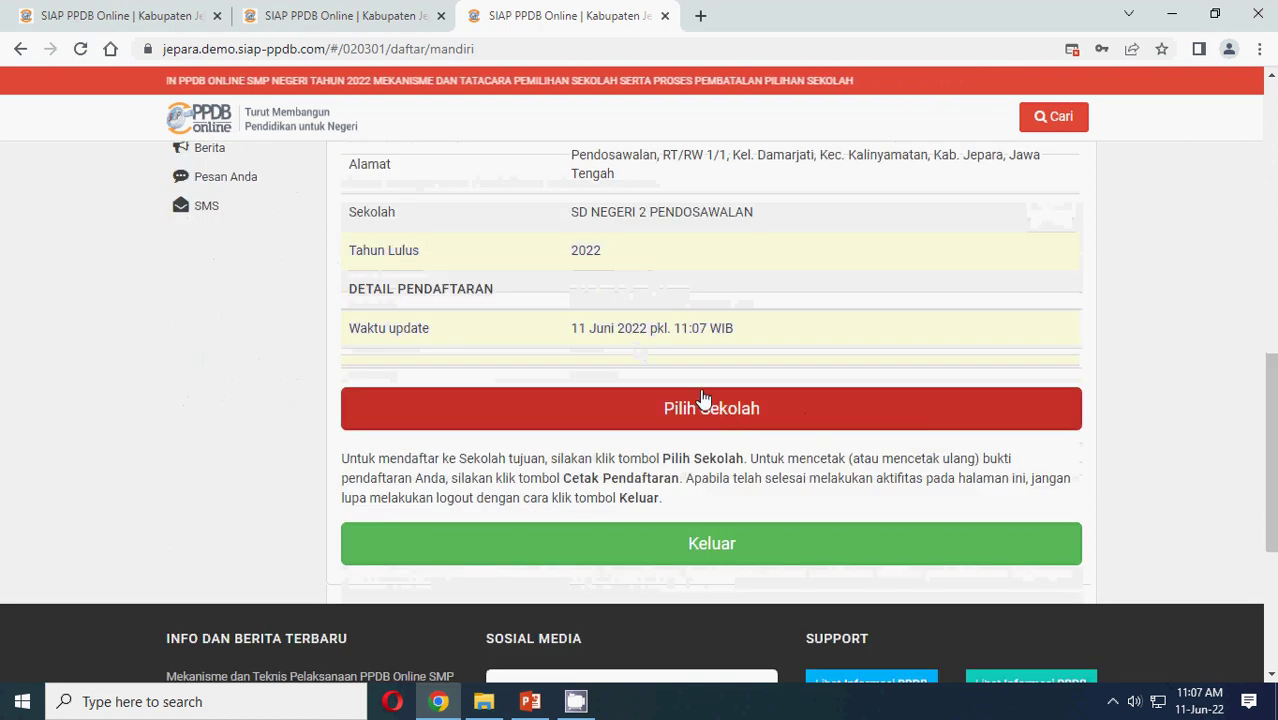
scroll(410, 345, up, 3)
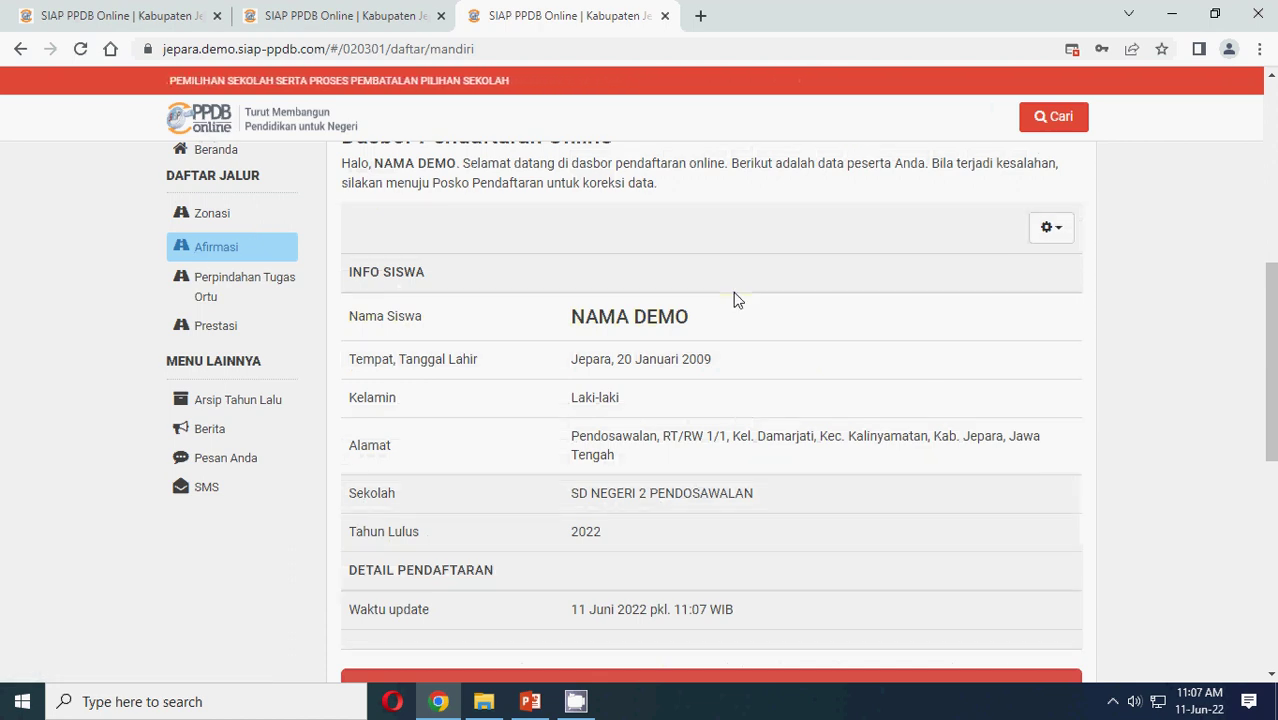
scroll(760, 340, down, 2)
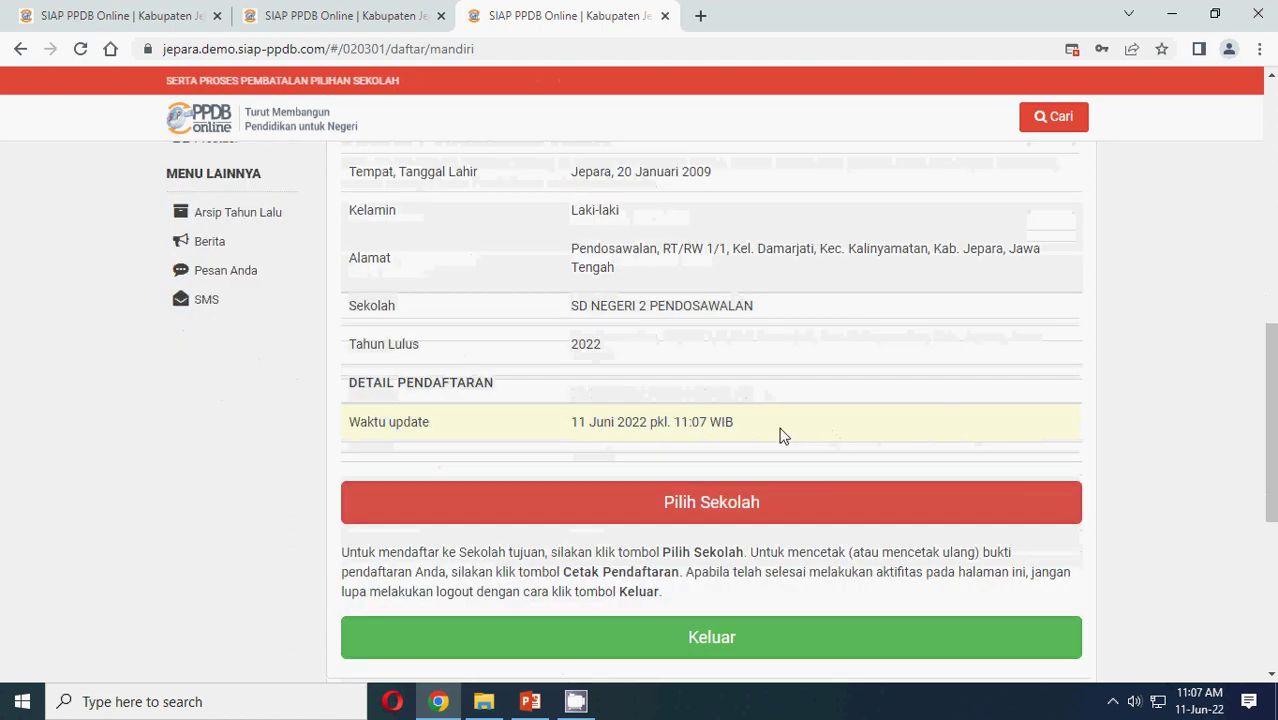
click(692, 516)
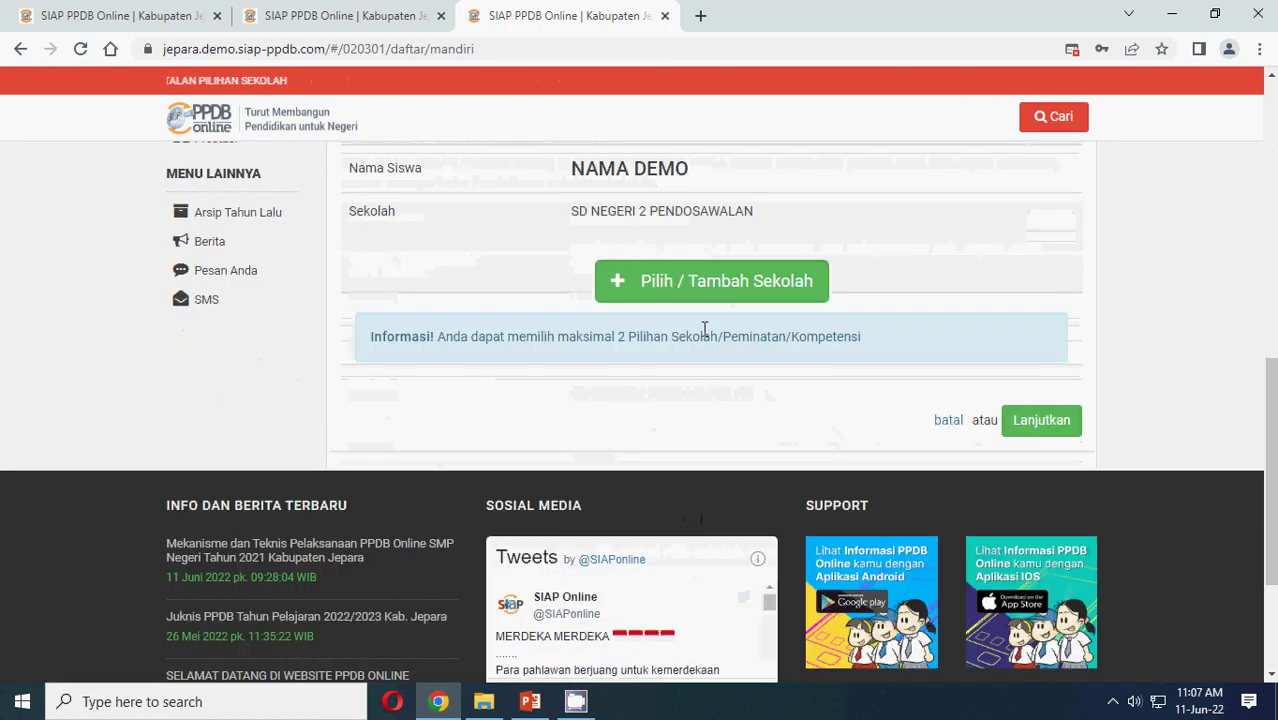
Add SMP NEGERI 1 PECANGAAN from the second page of the school list as the Afirmasi choice
click(704, 288)
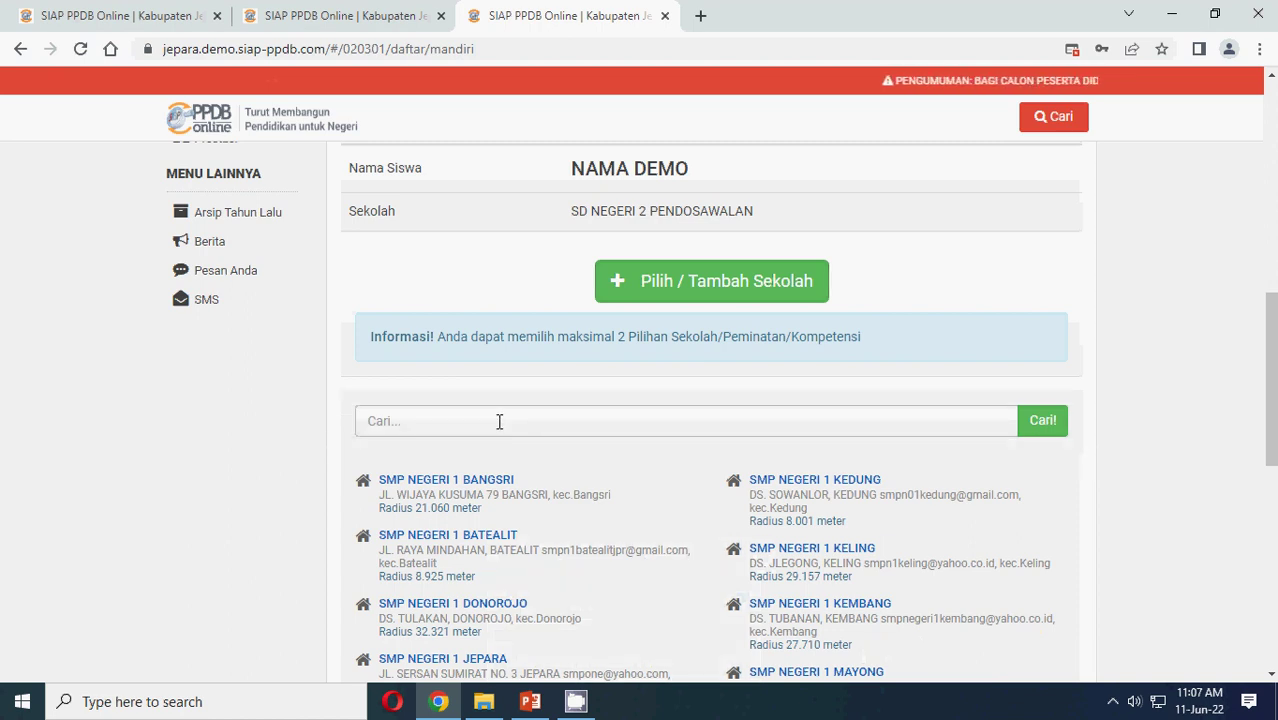
scroll(1013, 485, down, 3)
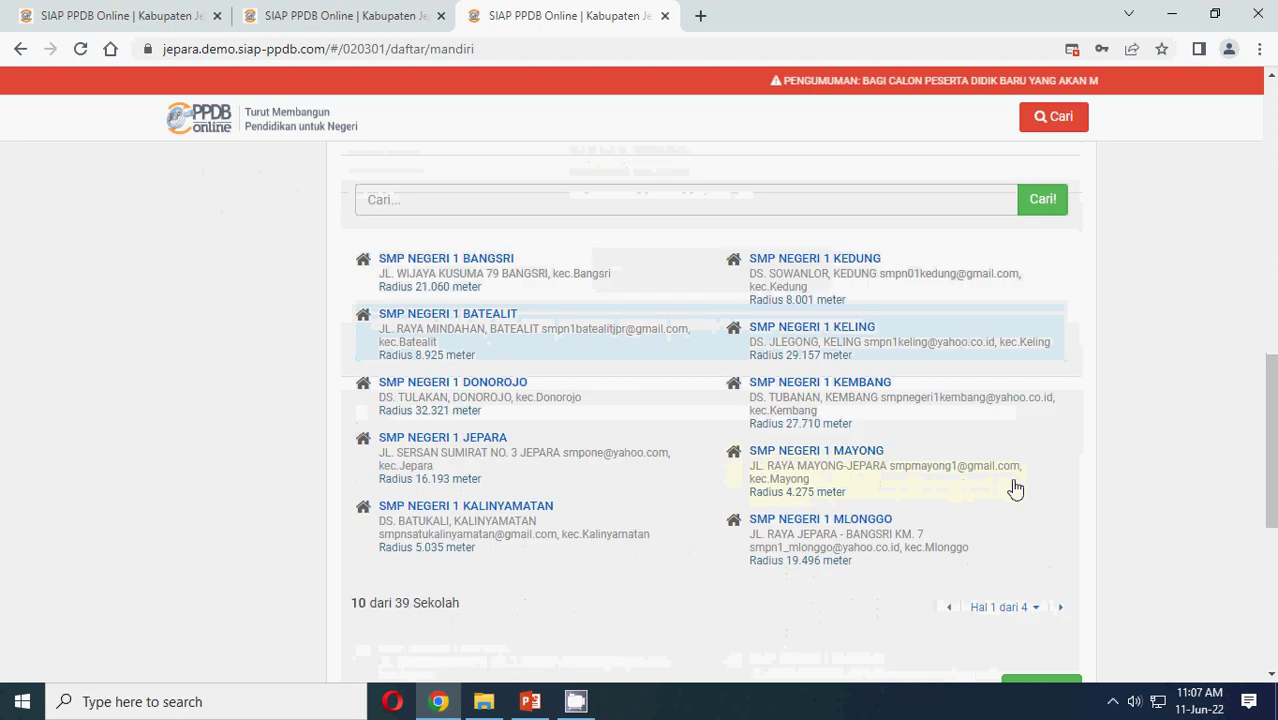
scroll(1098, 374, up, 3)
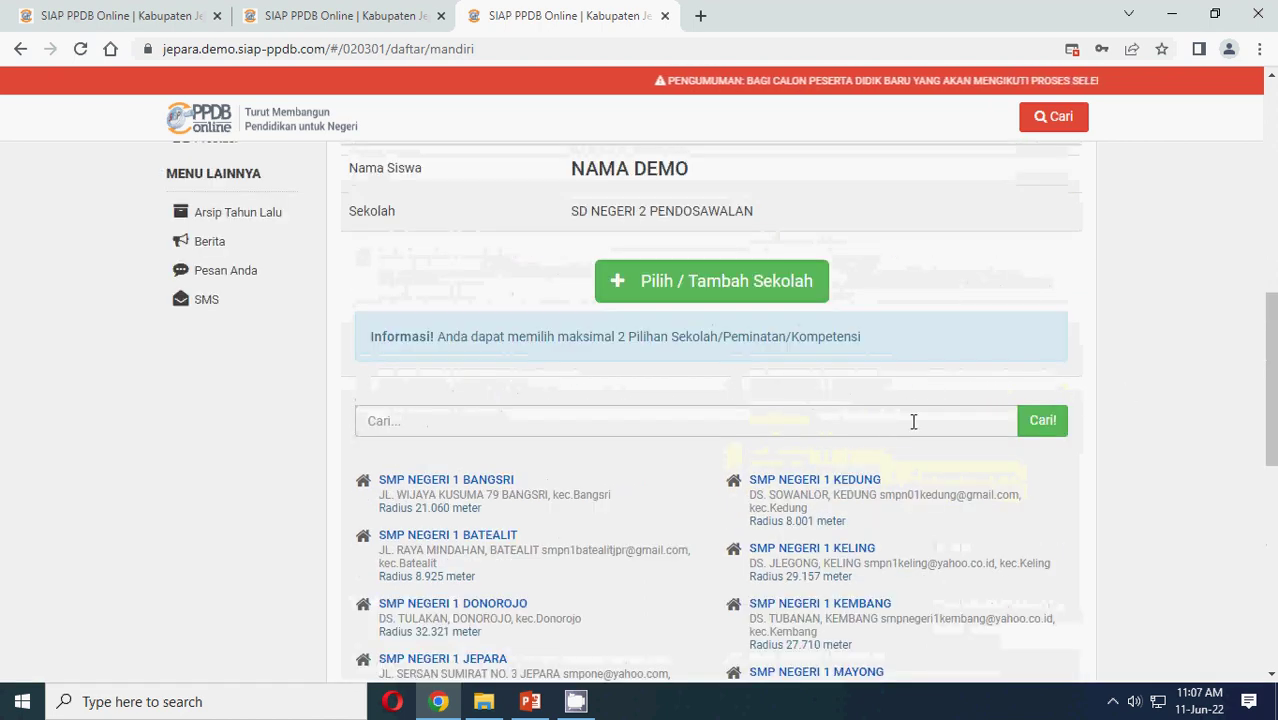
scroll(924, 445, down, 3)
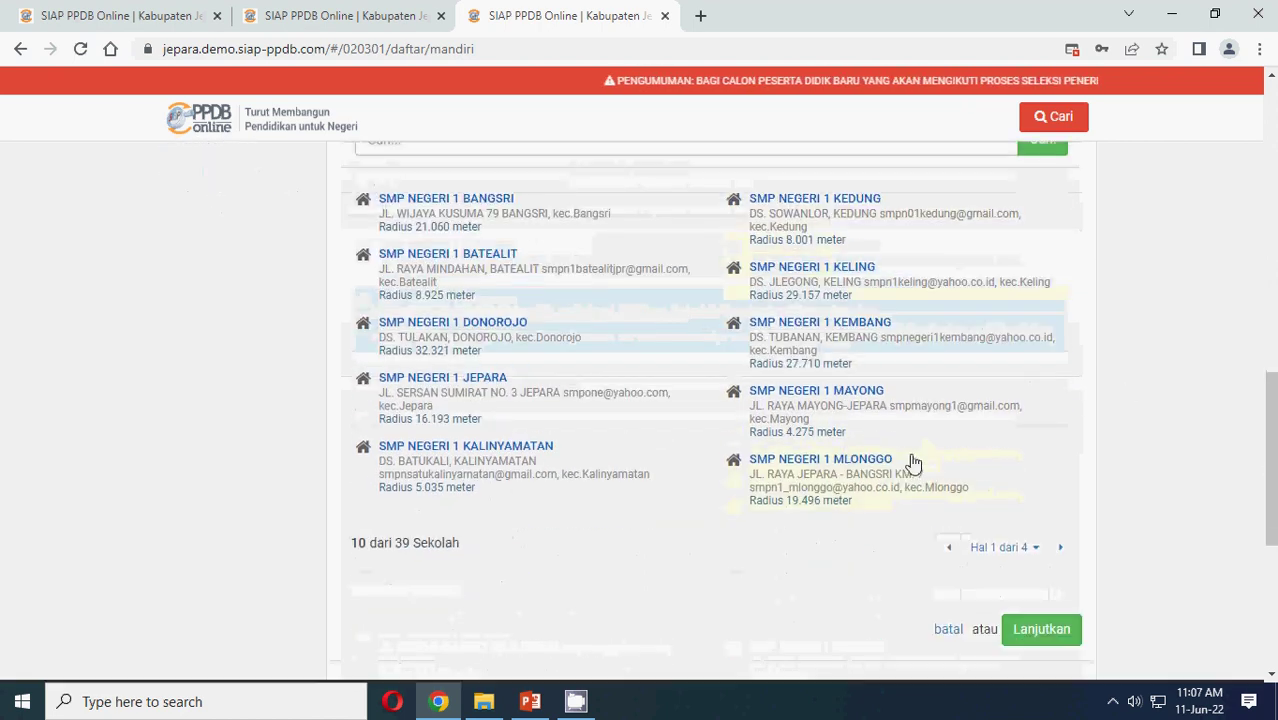
click(1063, 556)
scroll(535, 360, down, 4)
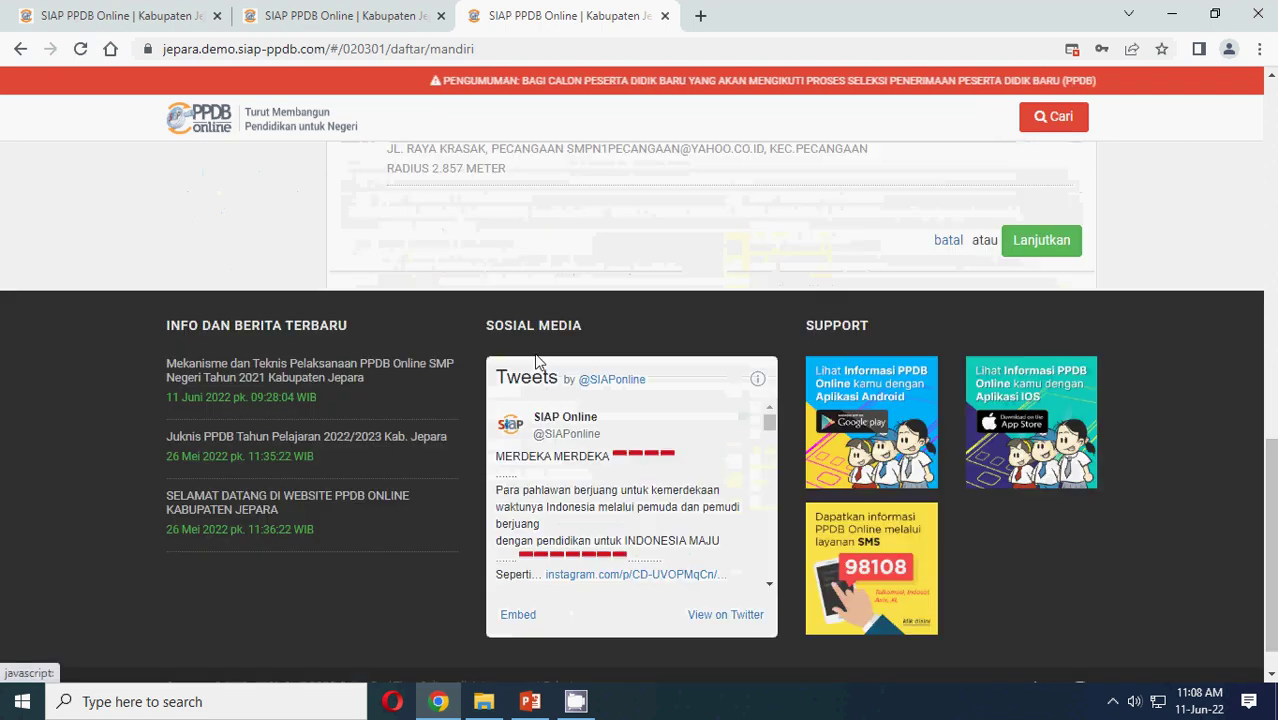
scroll(739, 397, up, 3)
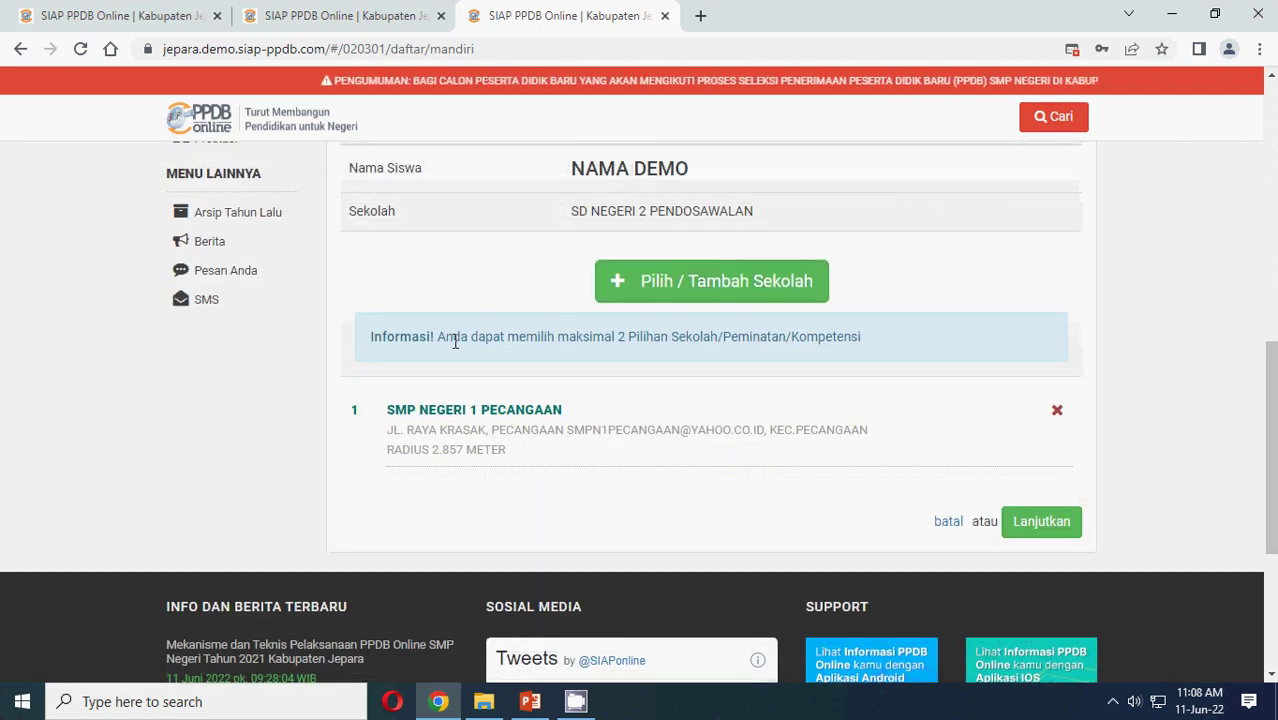
Highlight the information note about the maximum number of school choices for Afirmasi, and clear the highlight
drag(470, 337, 867, 345)
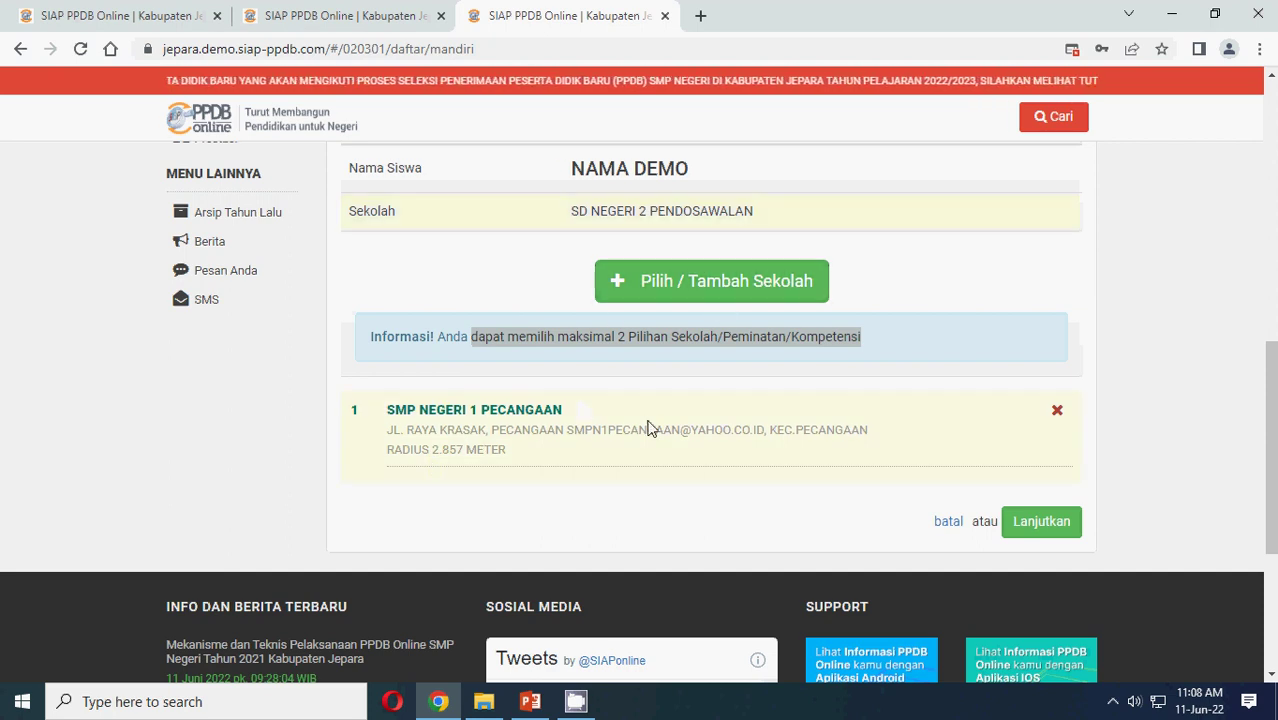
scroll(773, 428, up, 1)
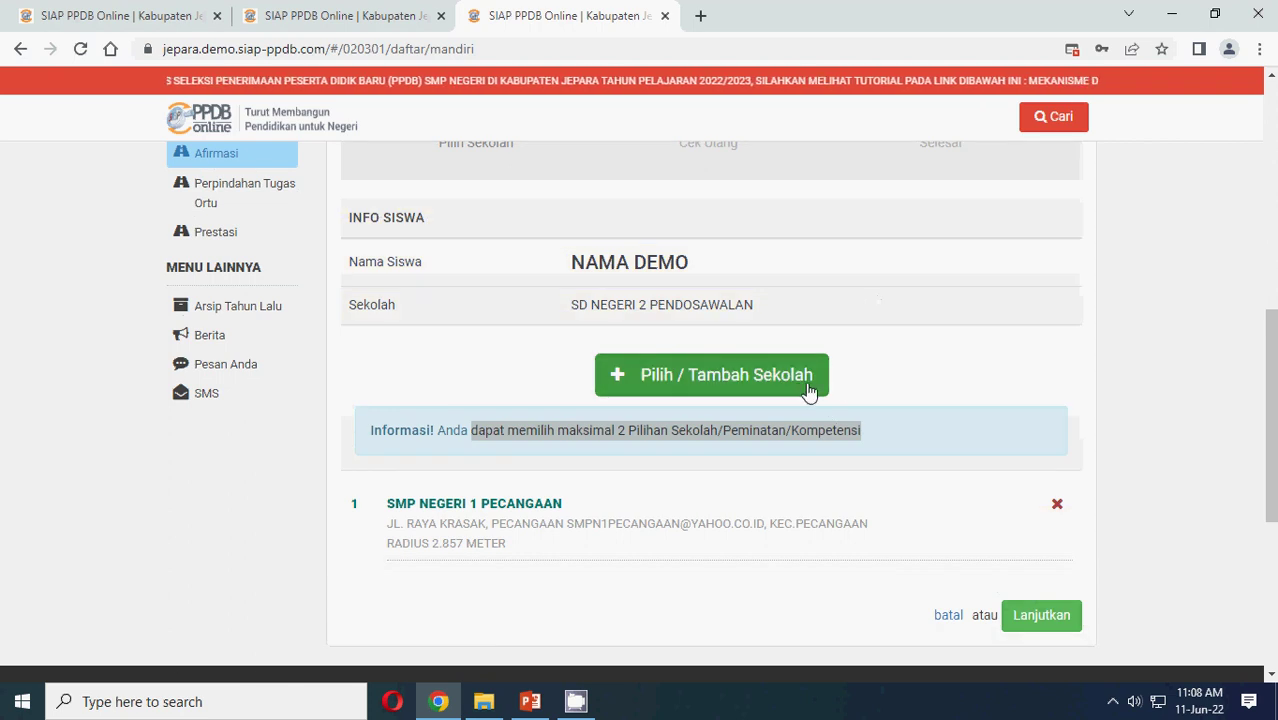
click(990, 376)
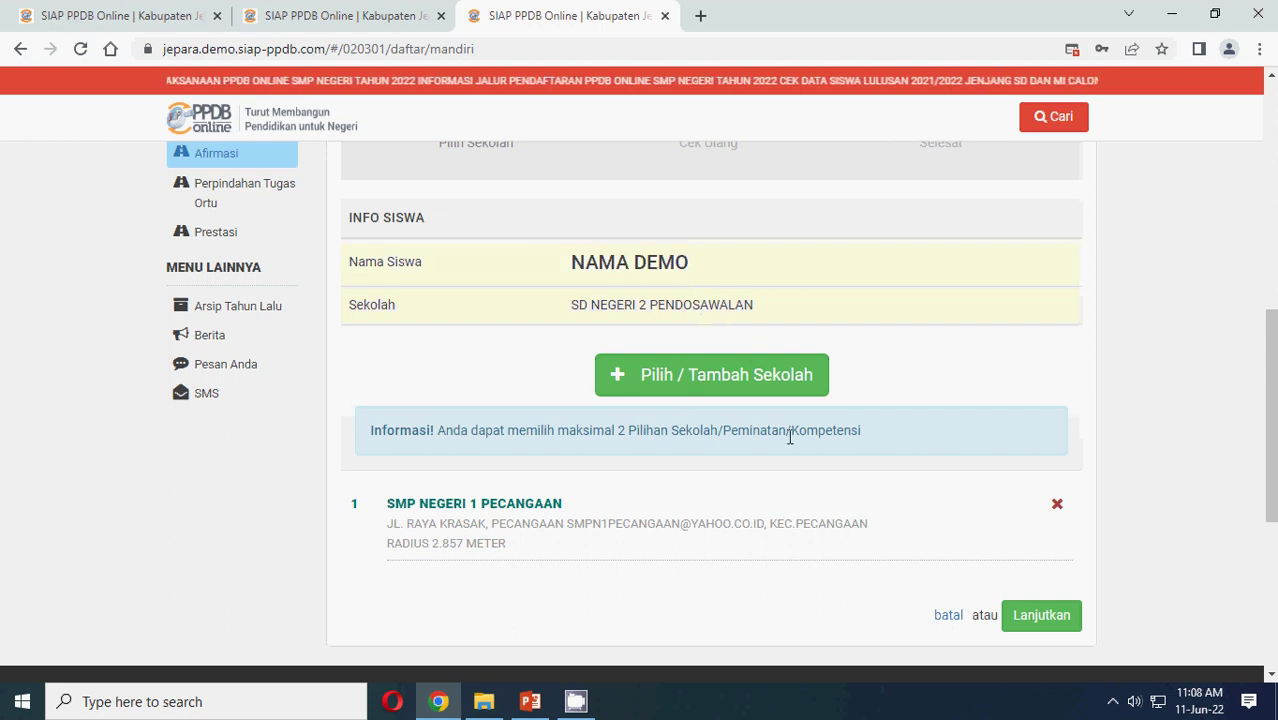
Continue to the Cek Ulang stage, agree to the parent's statement and submit the Afirmasi registration
scroll(1004, 514, down, 1)
click(1043, 524)
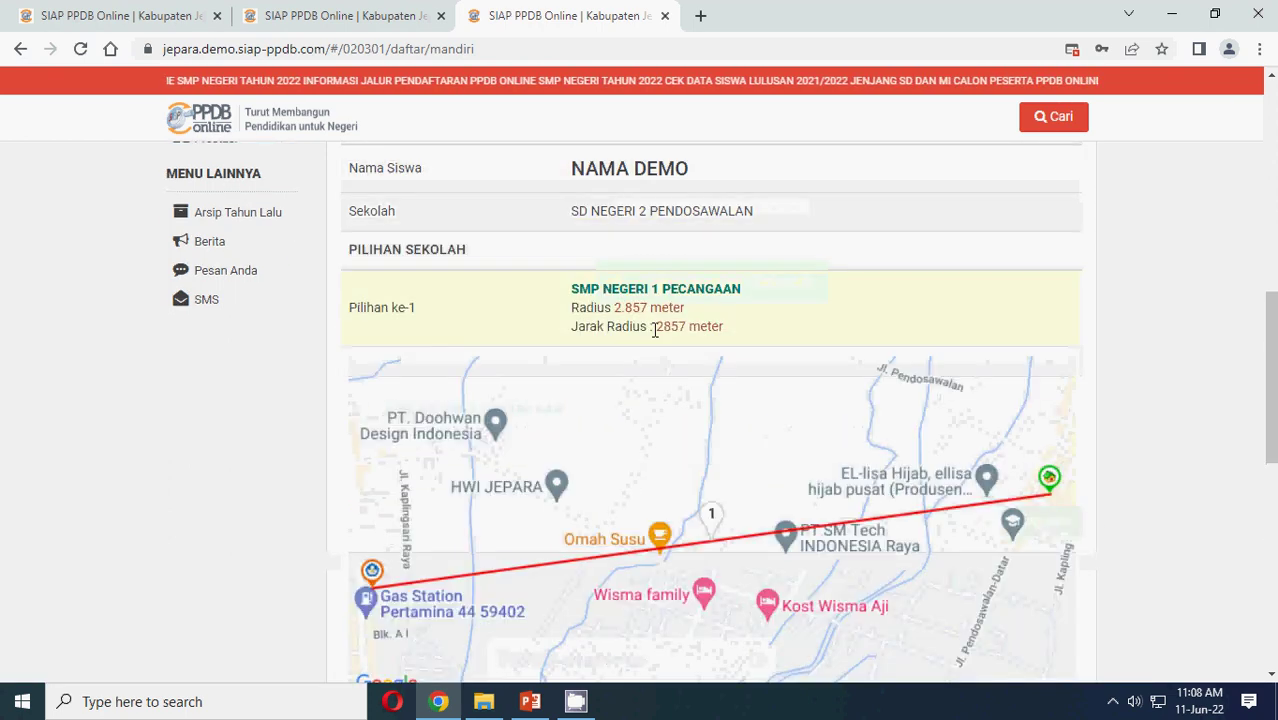
scroll(747, 442, down, 3)
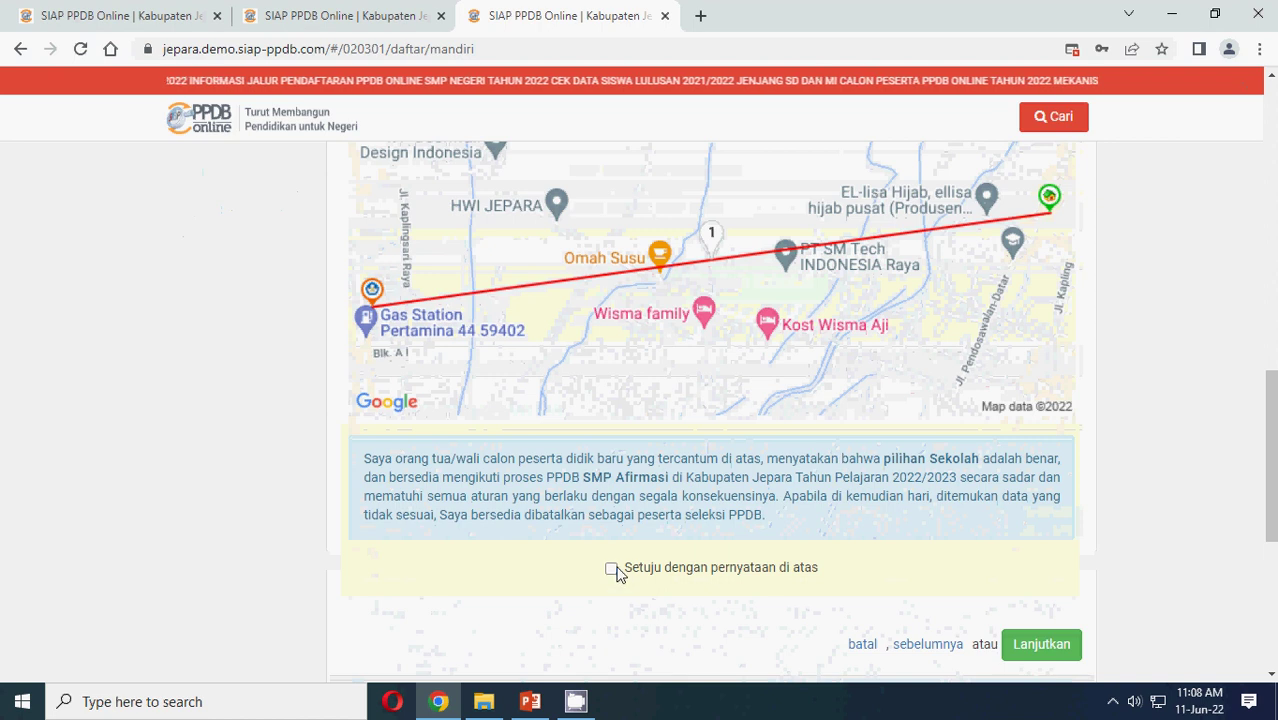
click(612, 569)
click(1060, 645)
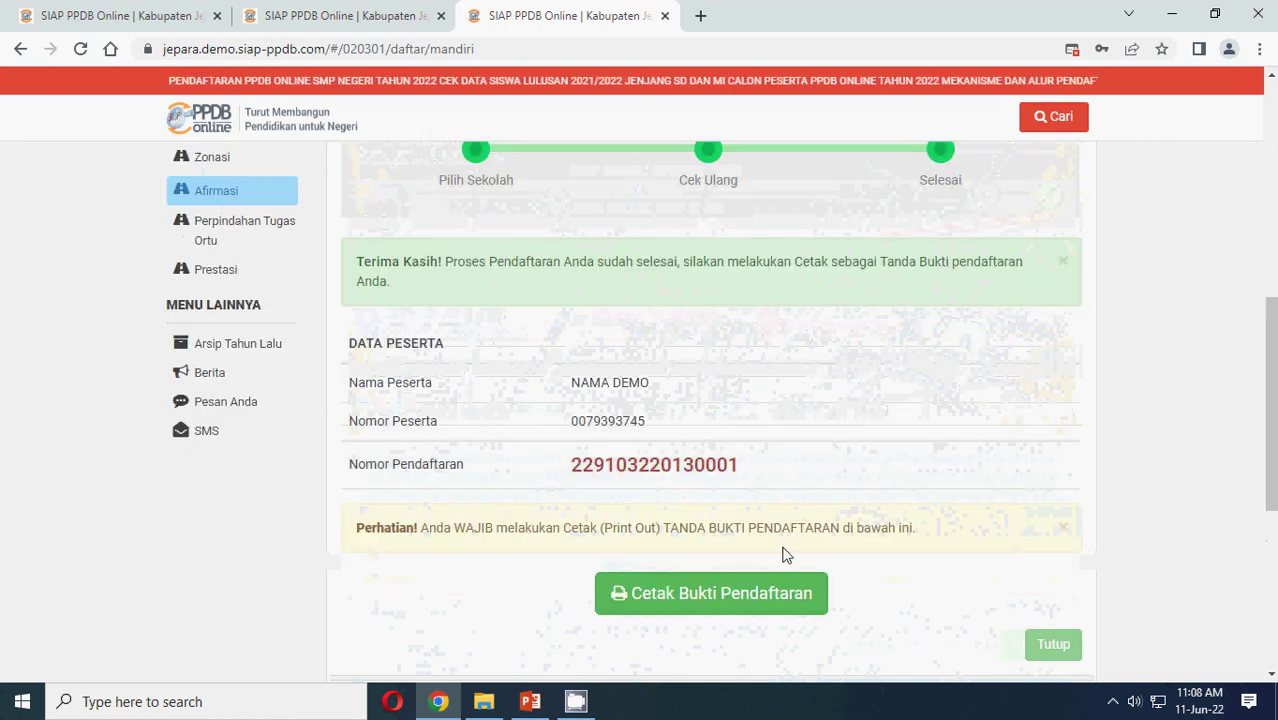
Open the print version of the registration proof from the completed Afirmasi registration and close it without saving
click(751, 591)
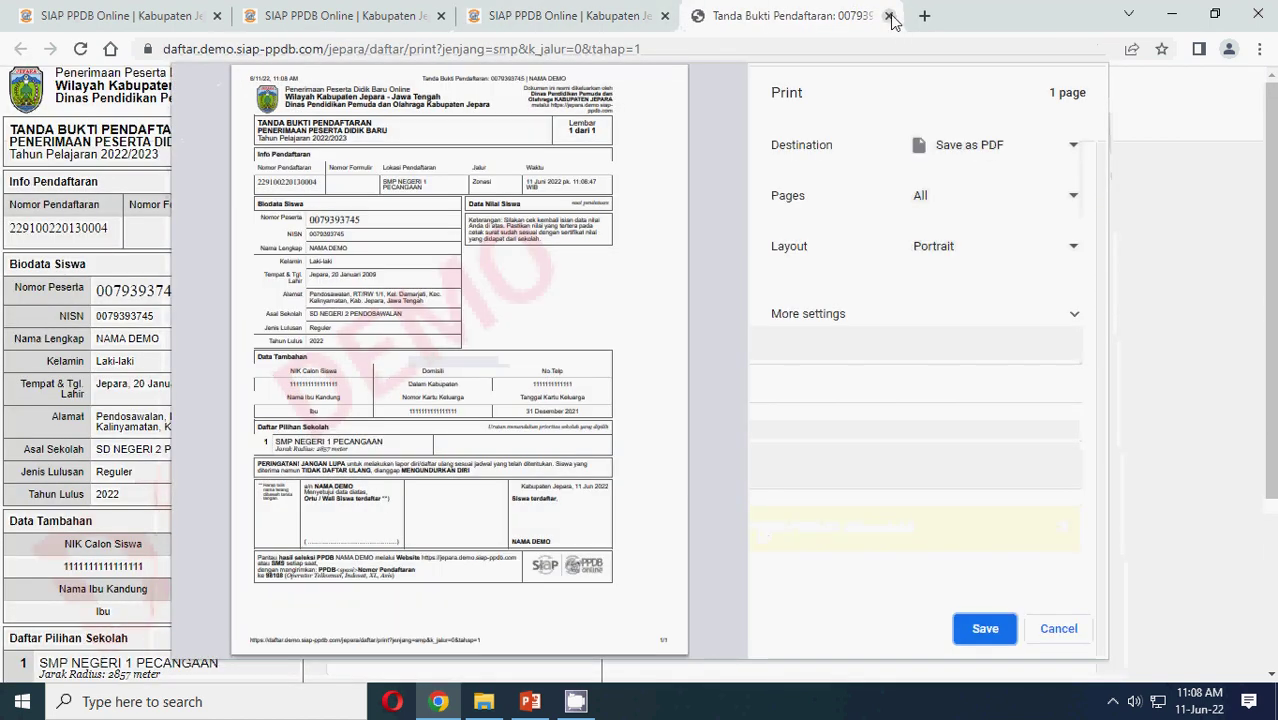
click(889, 16)
Switch to the Prestasi path and open its Pendaftaran Mandiri registration dashboard
scroll(241, 427, up, 1)
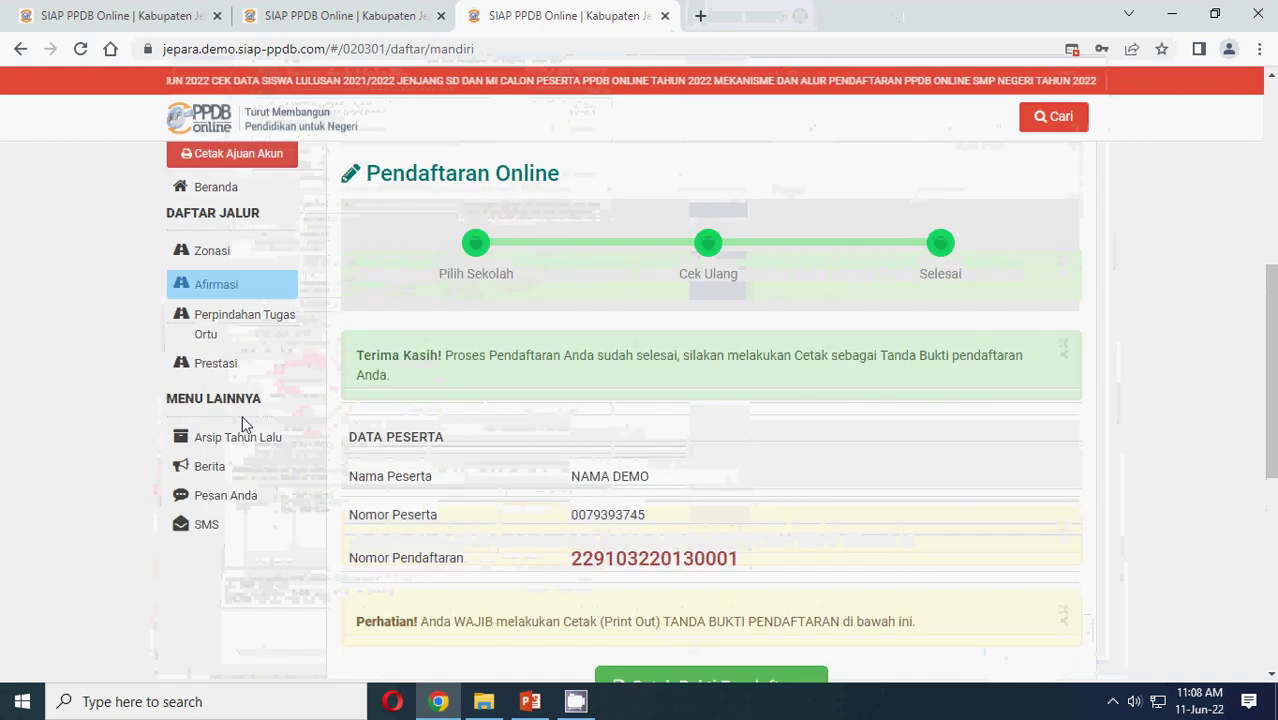
click(214, 362)
scroll(697, 441, up, 2)
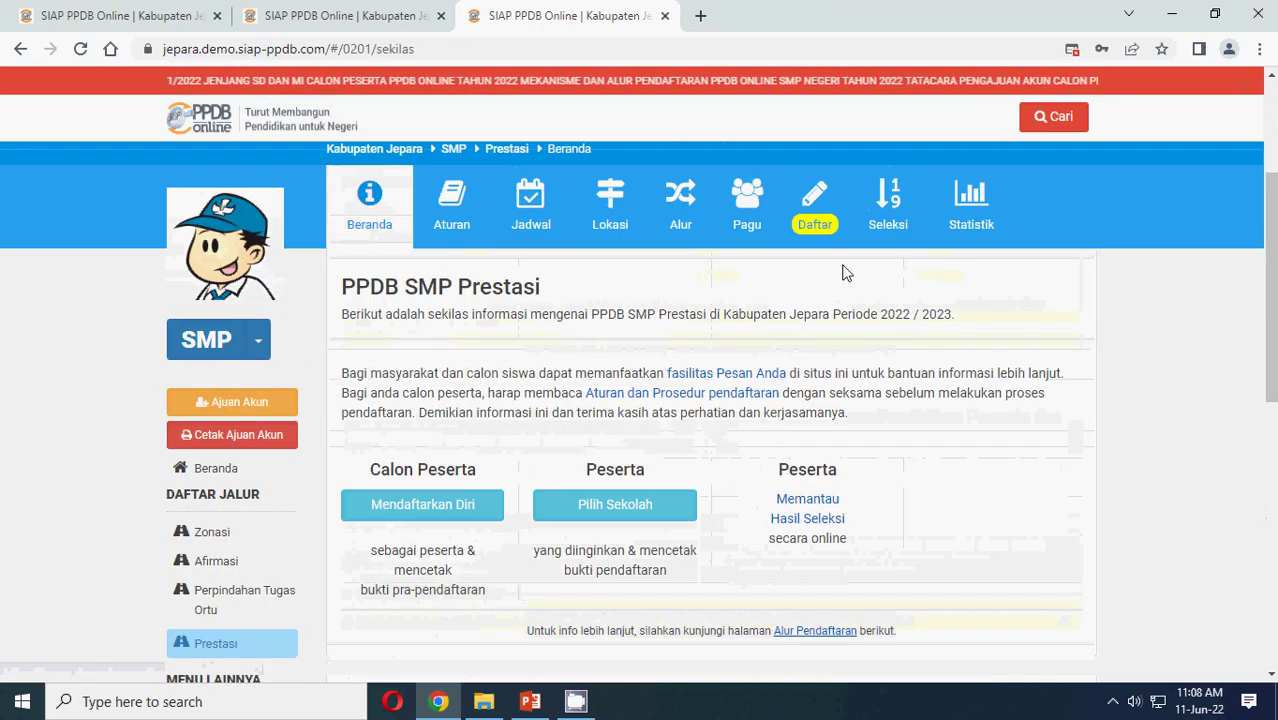
click(815, 205)
scroll(952, 487, down, 3)
click(891, 365)
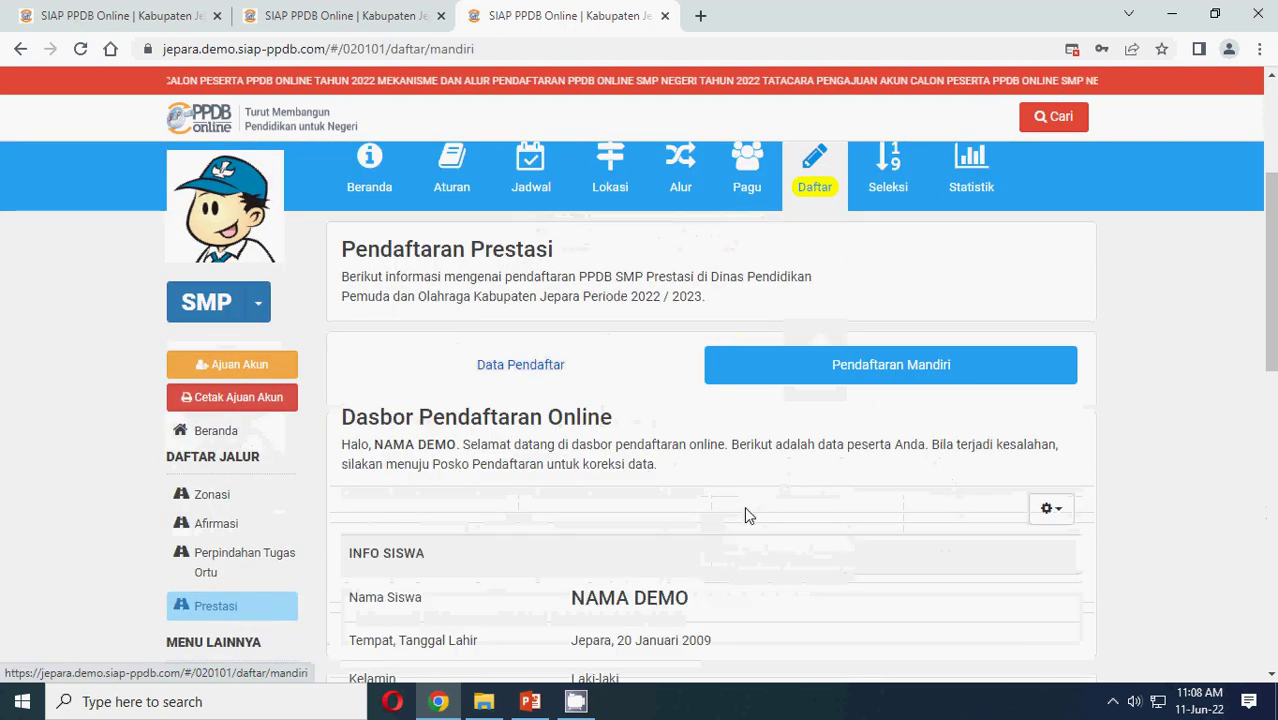
Start the Prestasi school selection and highlight the note about the maximum number of school choices
scroll(745, 514, down, 3)
scroll(700, 540, down, 2)
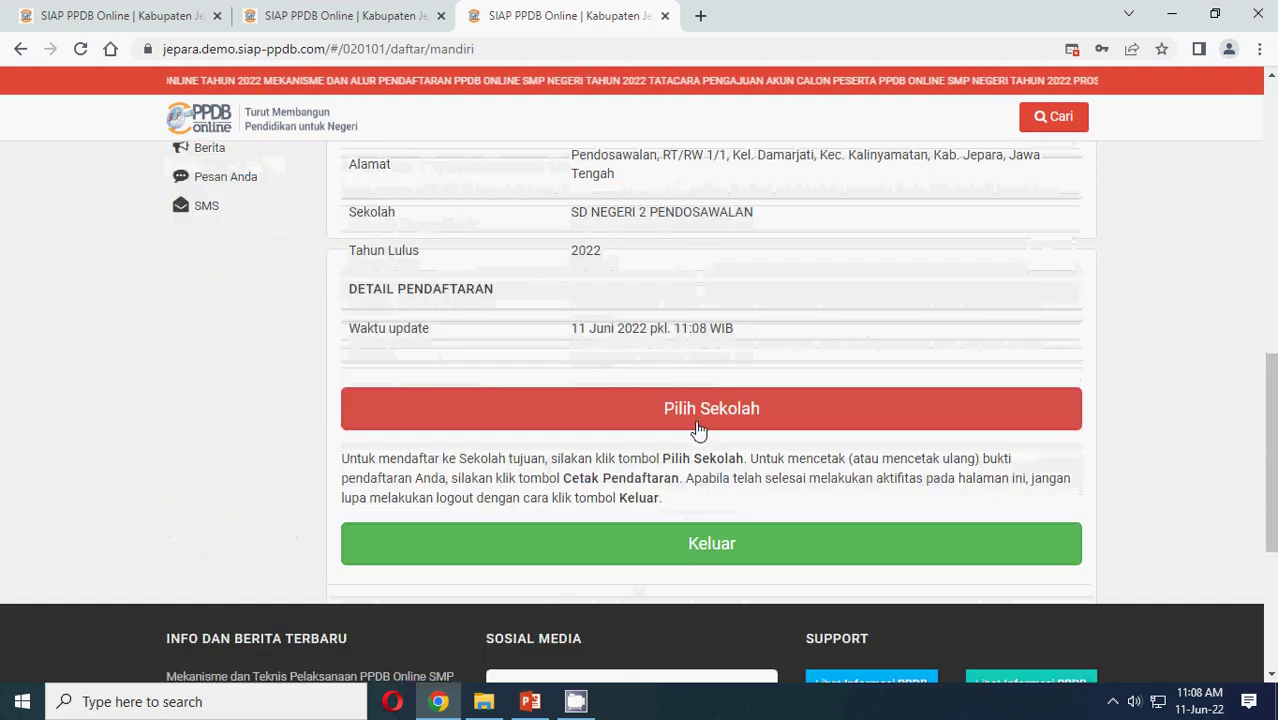
click(701, 423)
scroll(701, 423, up, 1)
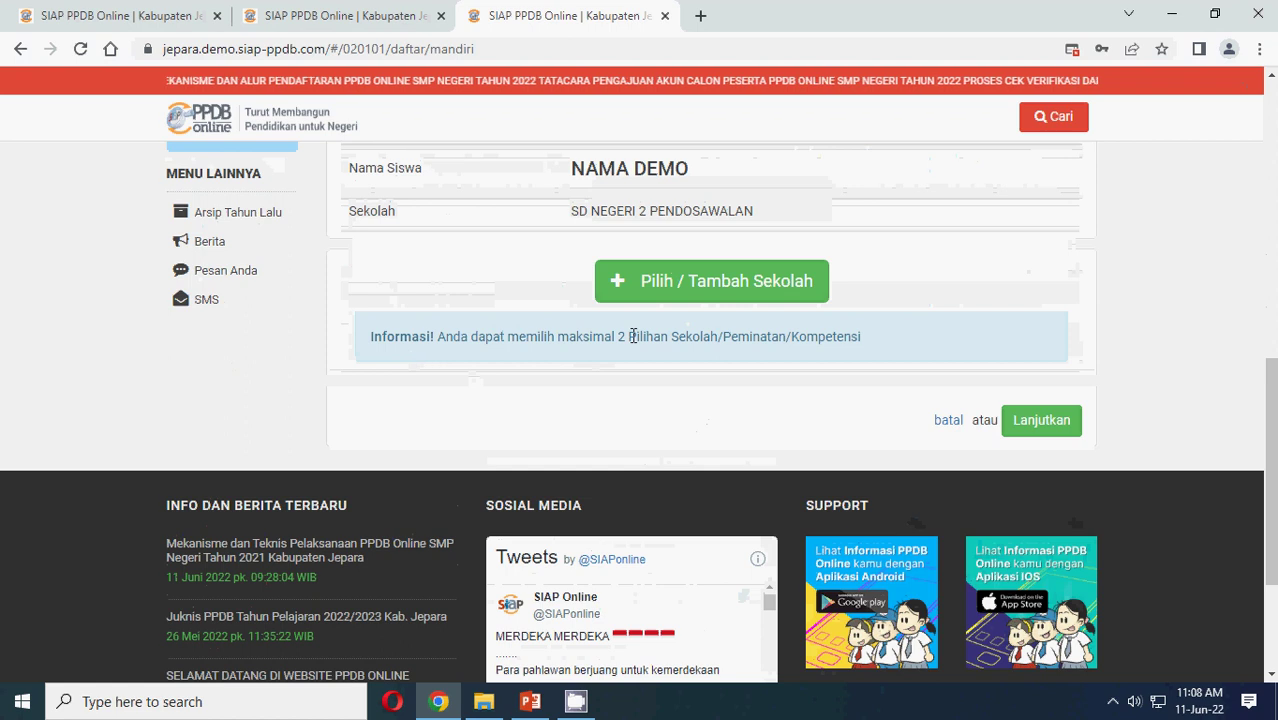
scroll(570, 390, up, 1)
drag(507, 430, 907, 445)
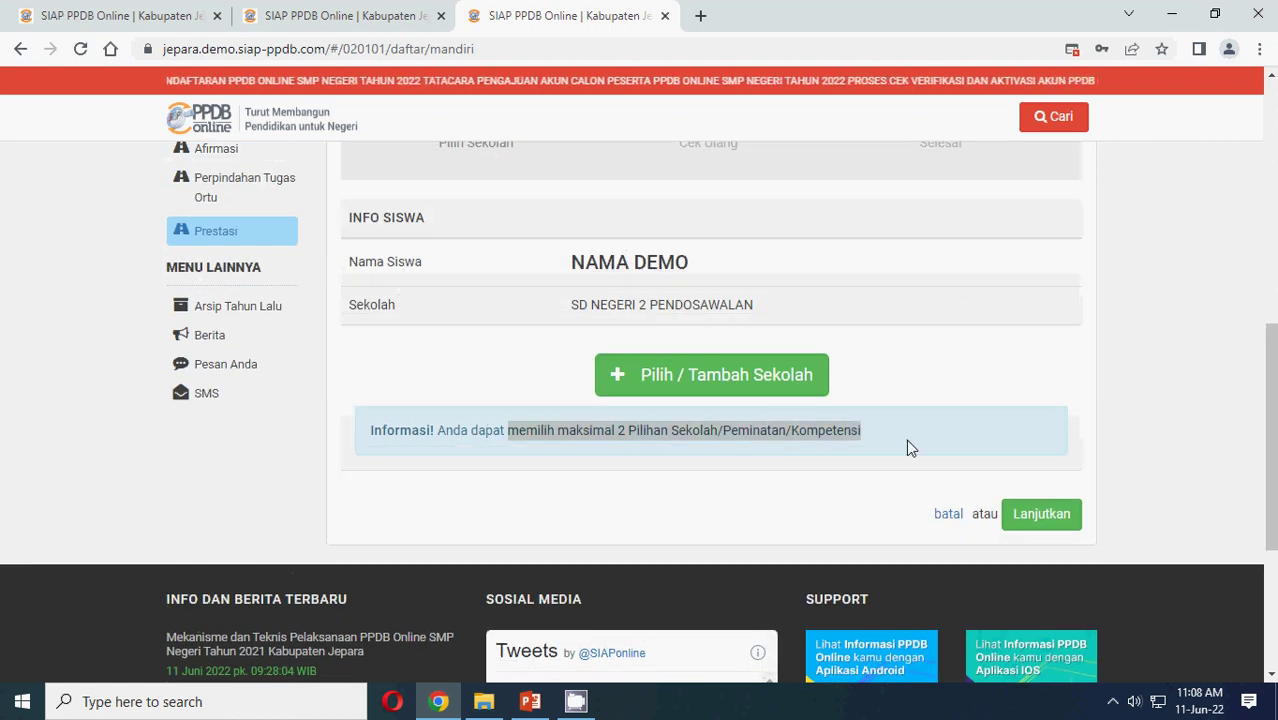
Add SMP NEGERI 1 PECANGAAN from page 2 of the school list as the Prestasi choice
click(703, 377)
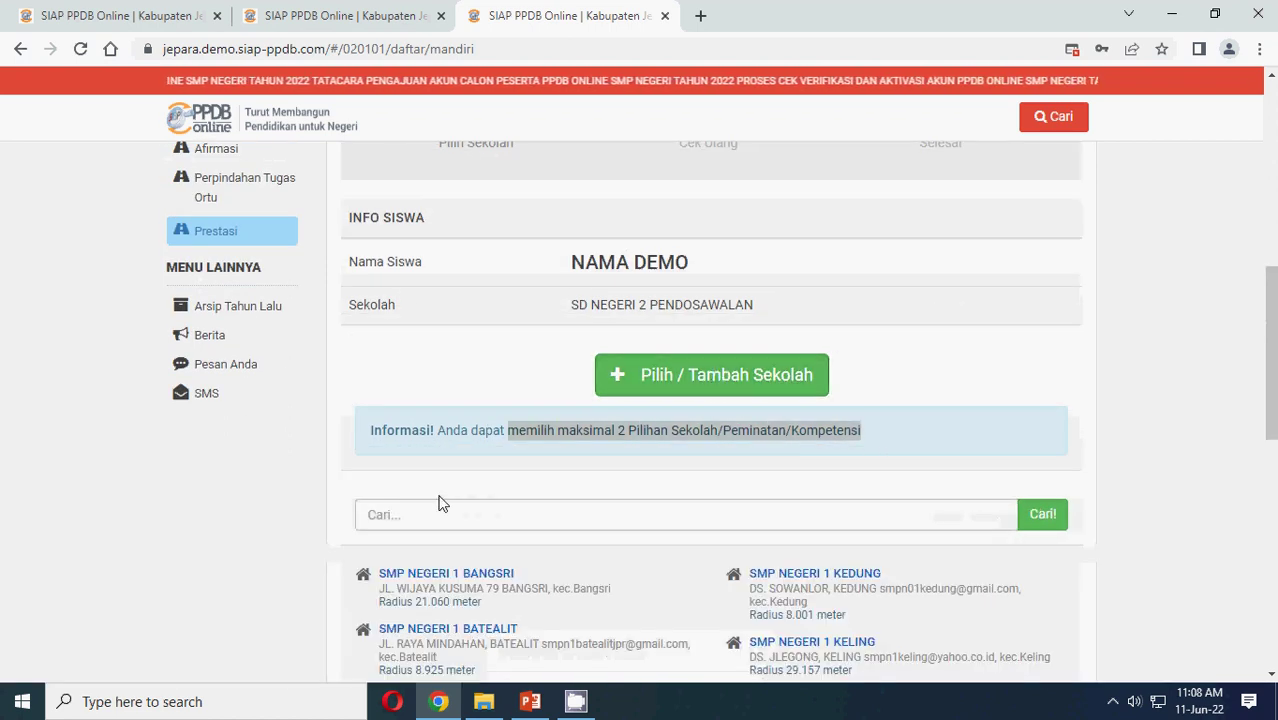
click(409, 512)
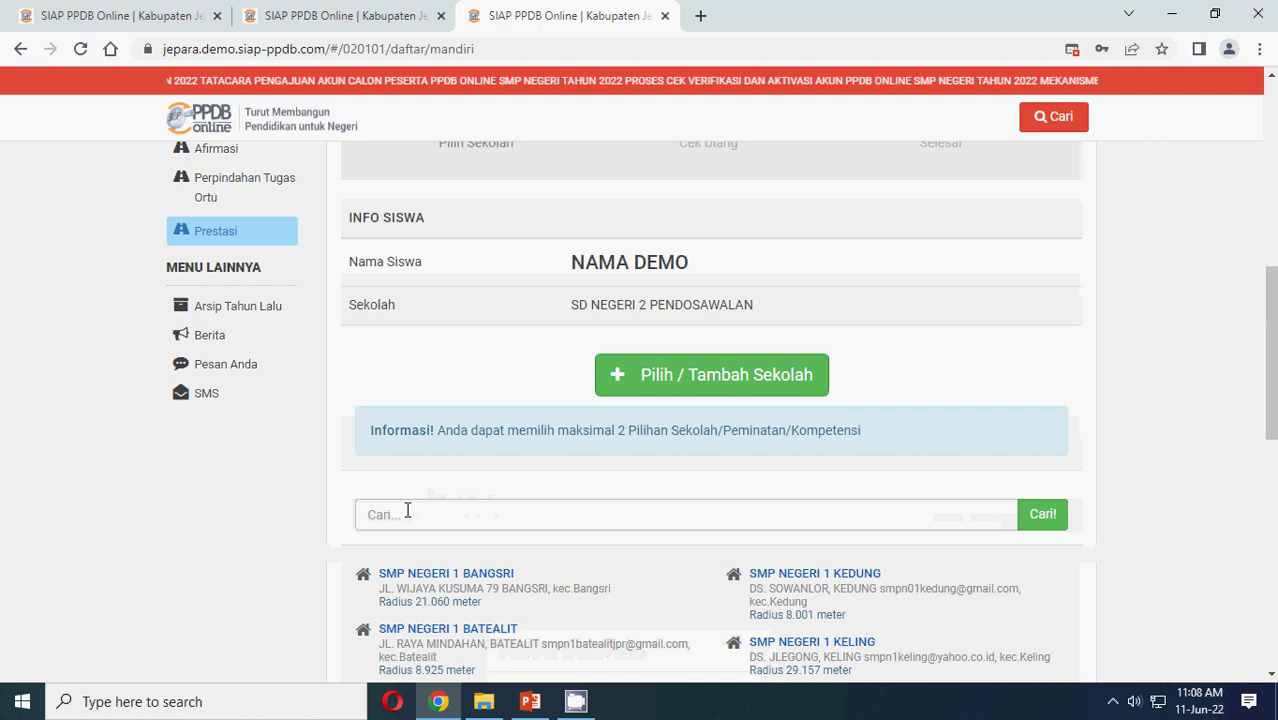
scroll(487, 548, down, 3)
click(1057, 641)
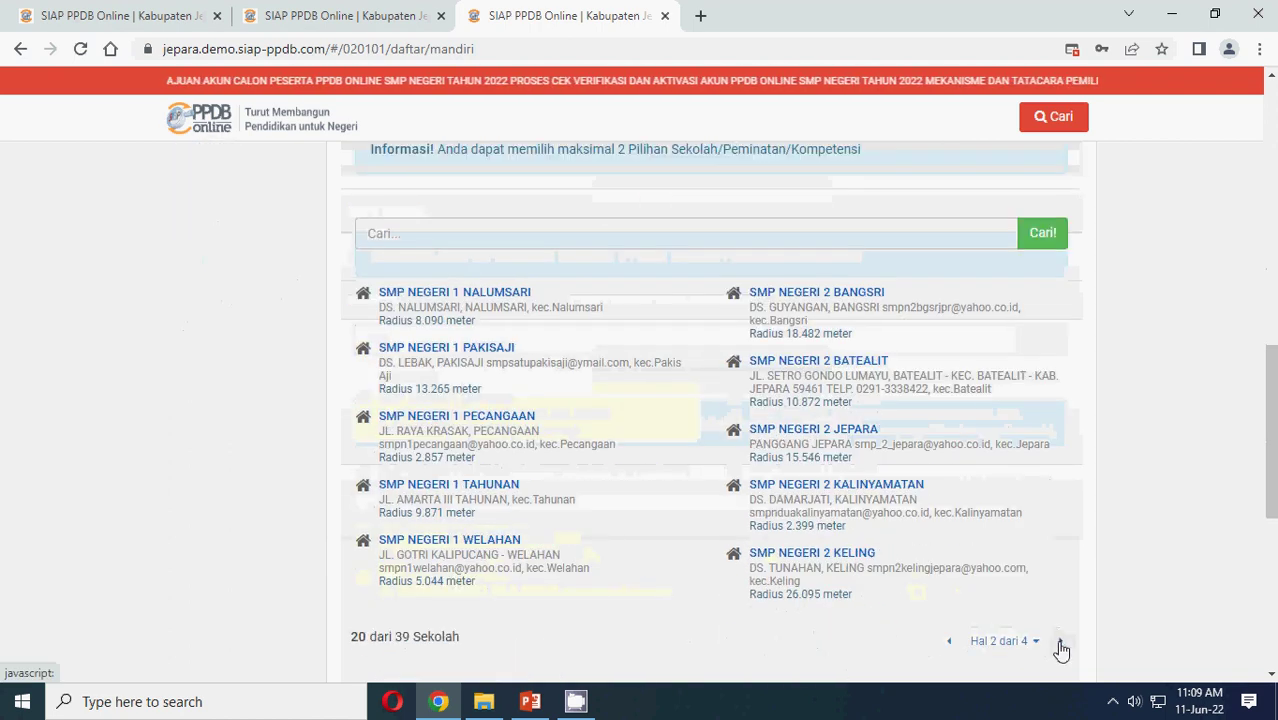
click(430, 416)
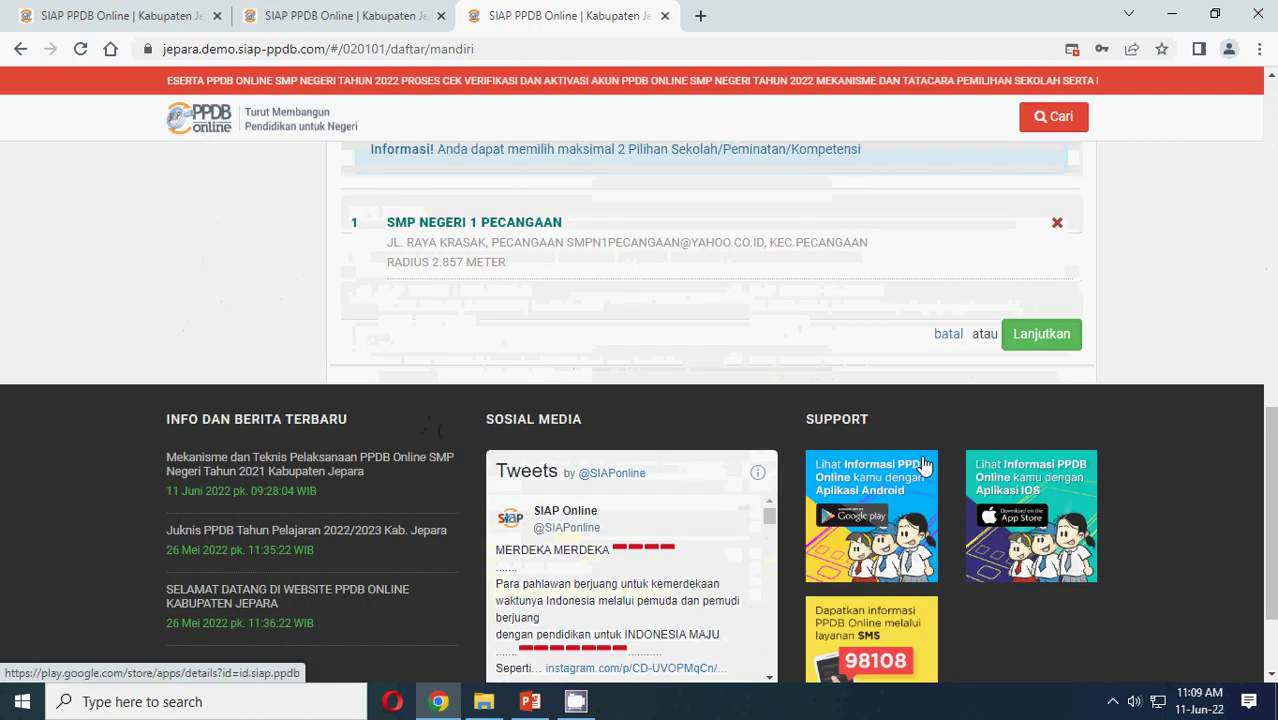
Continue with the Prestasi school choice, agree to the parent statement and submit the registration
scroll(672, 342, up, 1)
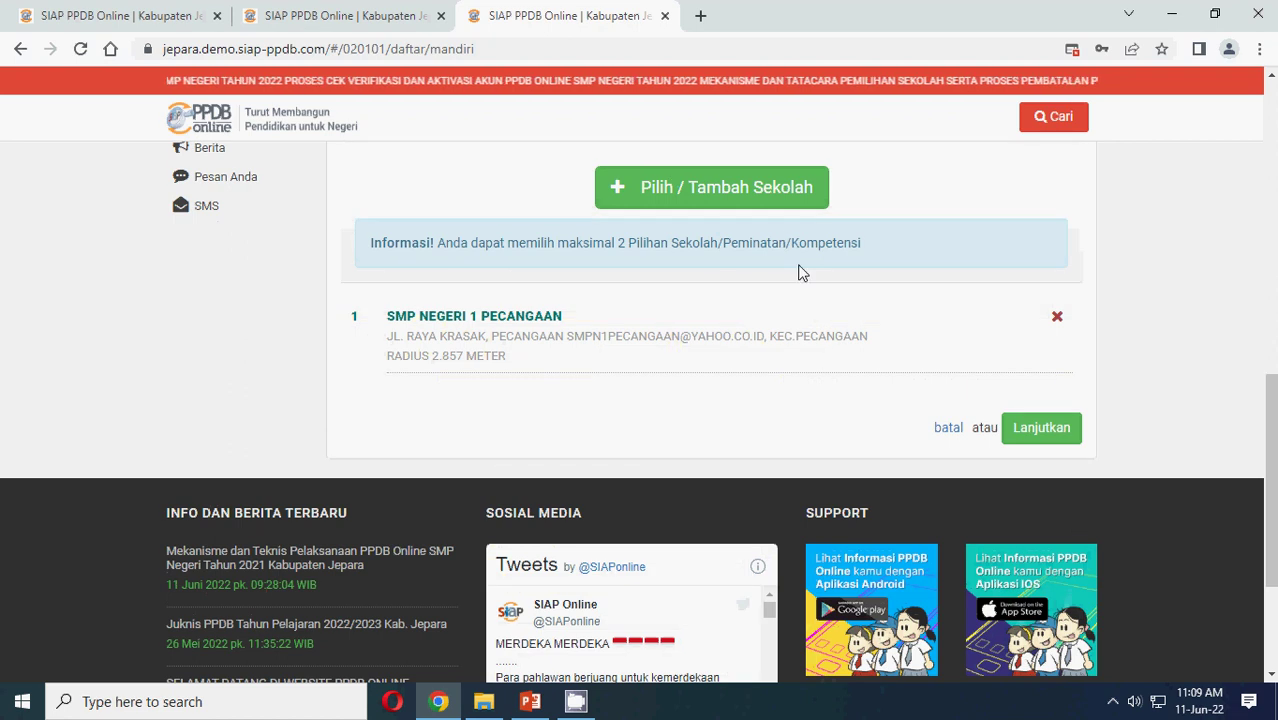
scroll(770, 335, up, 2)
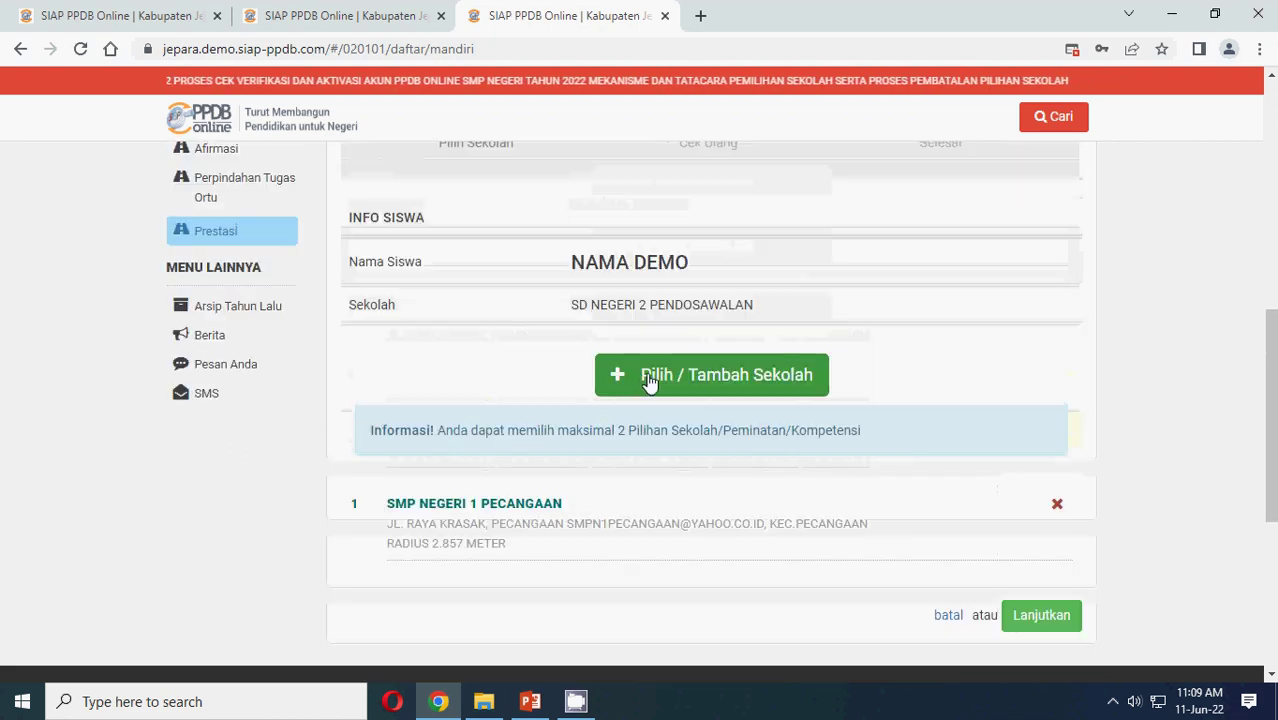
click(1050, 620)
scroll(822, 420, down, 5)
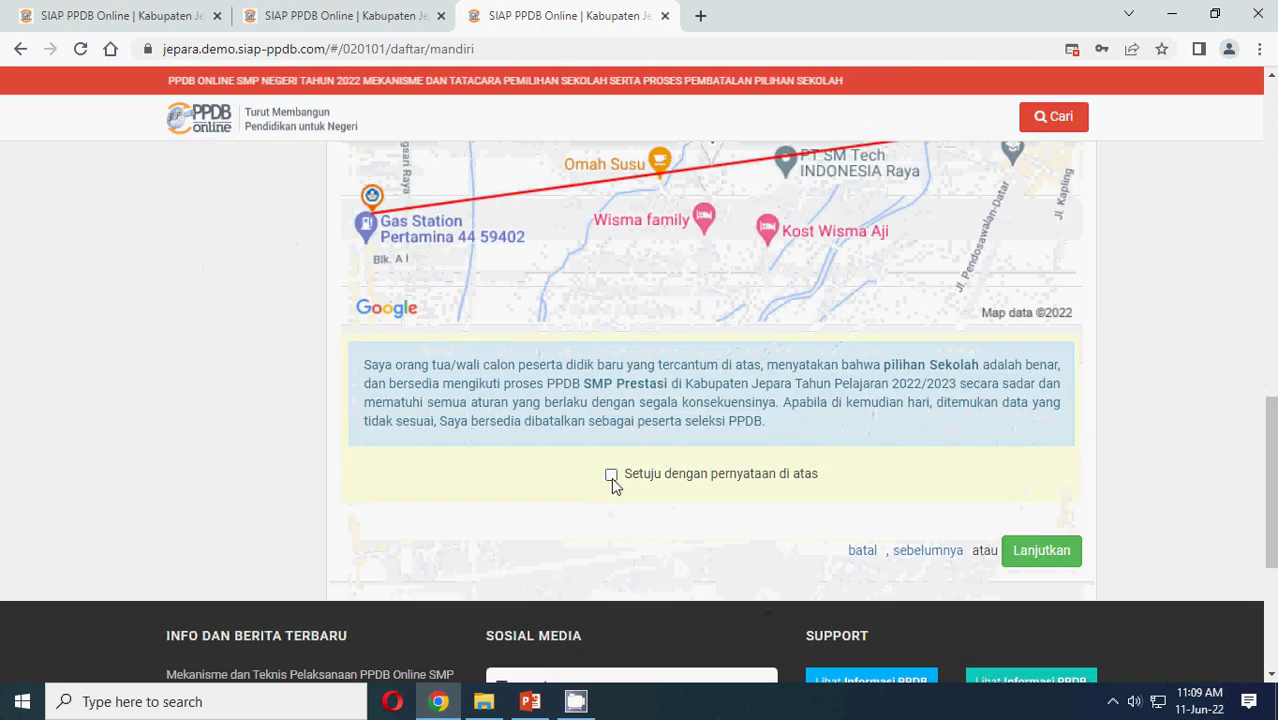
click(611, 474)
click(1058, 554)
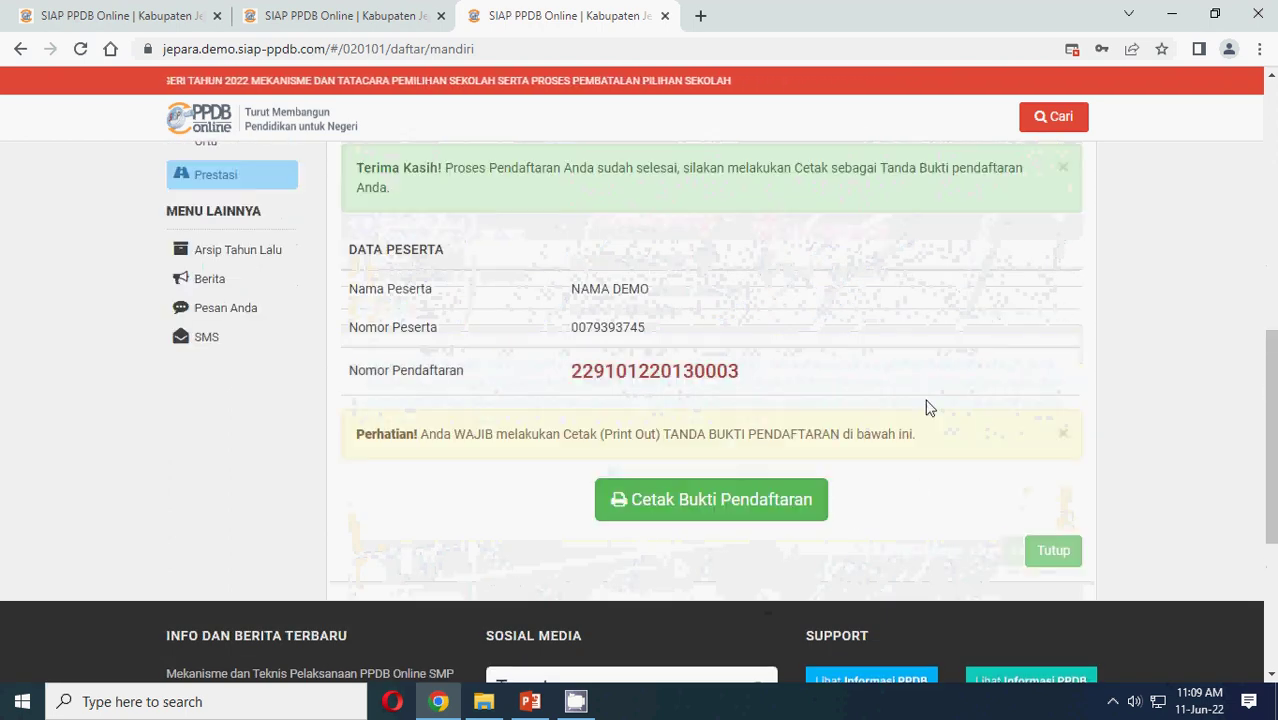
Open the print version of the registration proof from the completed Prestasi registration and close it without saving
click(672, 502)
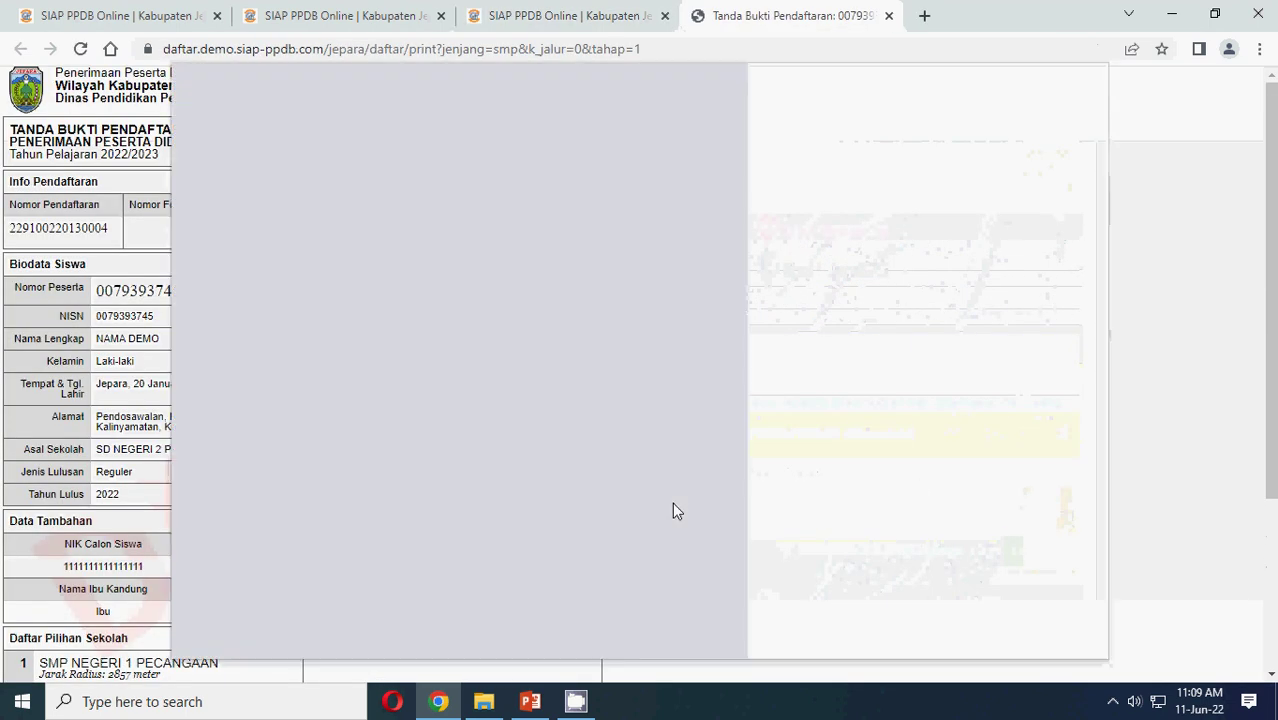
click(888, 15)
scroll(293, 418, up, 3)
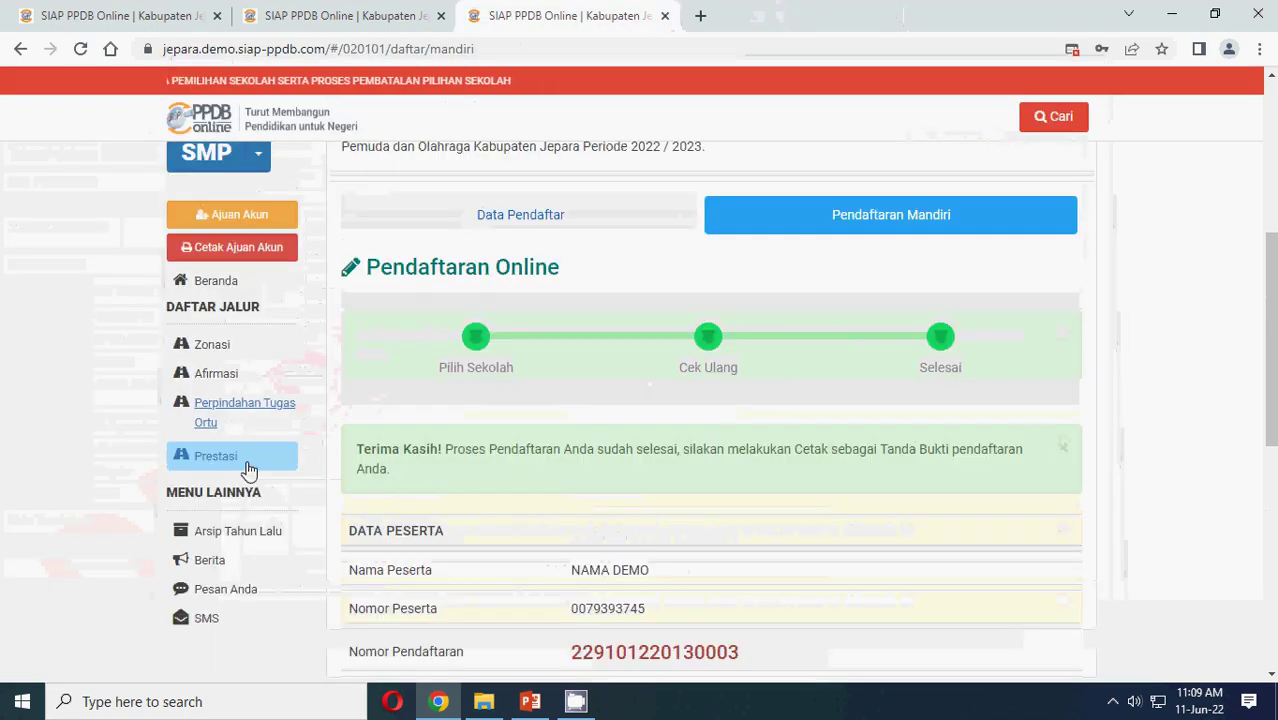
Switch to the Perpindahan Tugas Ortu path and open its Pendaftaran Mandiri registration dashboard
click(190, 410)
scroll(791, 425, down, 5)
scroll(791, 425, up, 5)
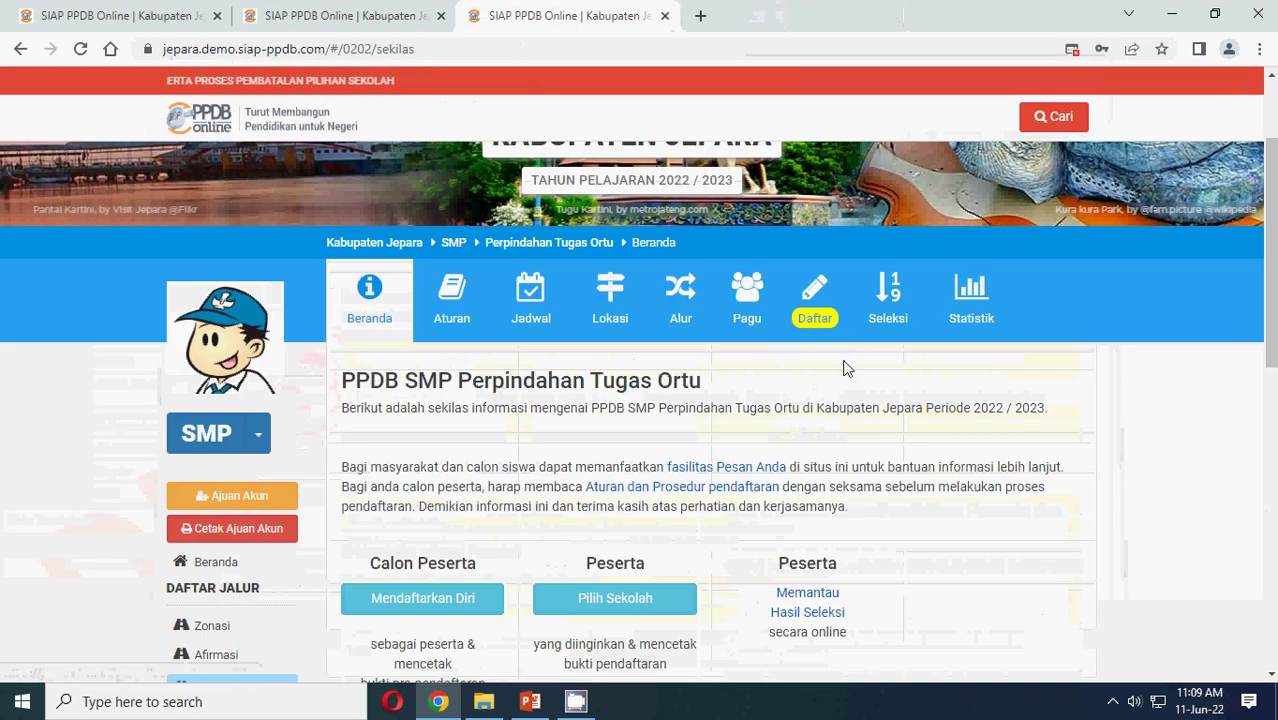
click(815, 295)
scroll(800, 510, down, 3)
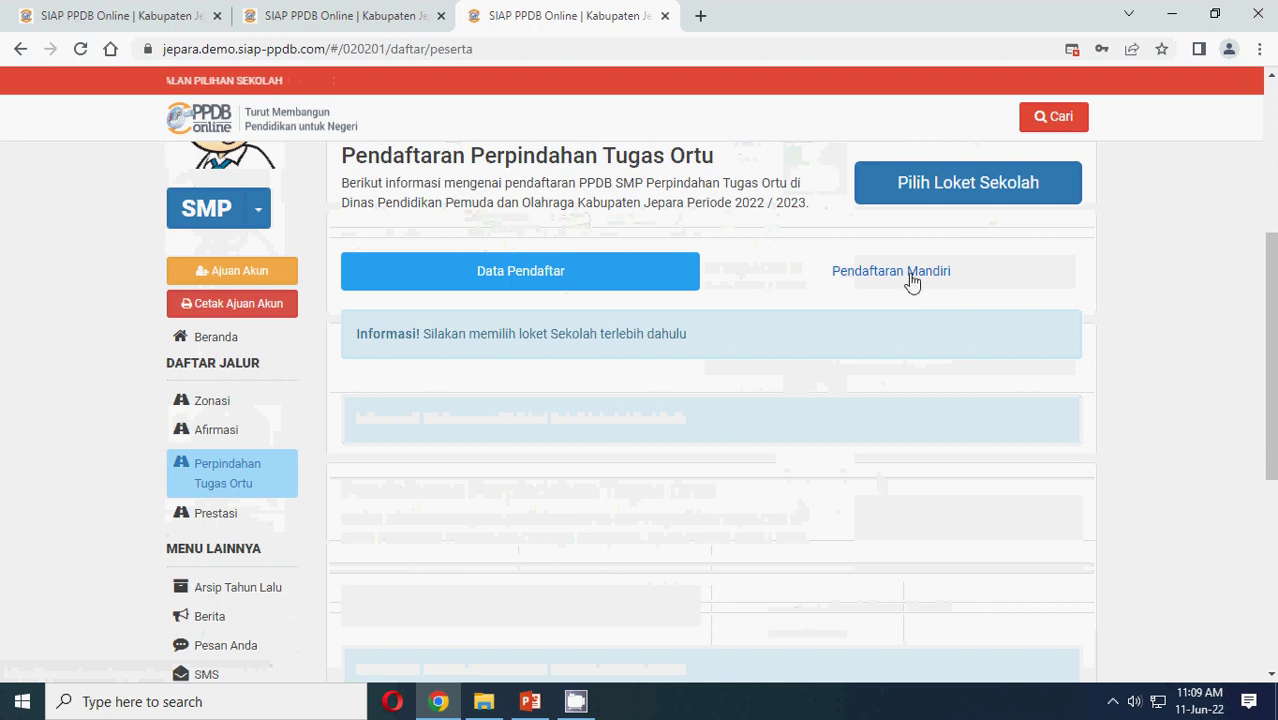
click(884, 274)
scroll(690, 531, down, 3)
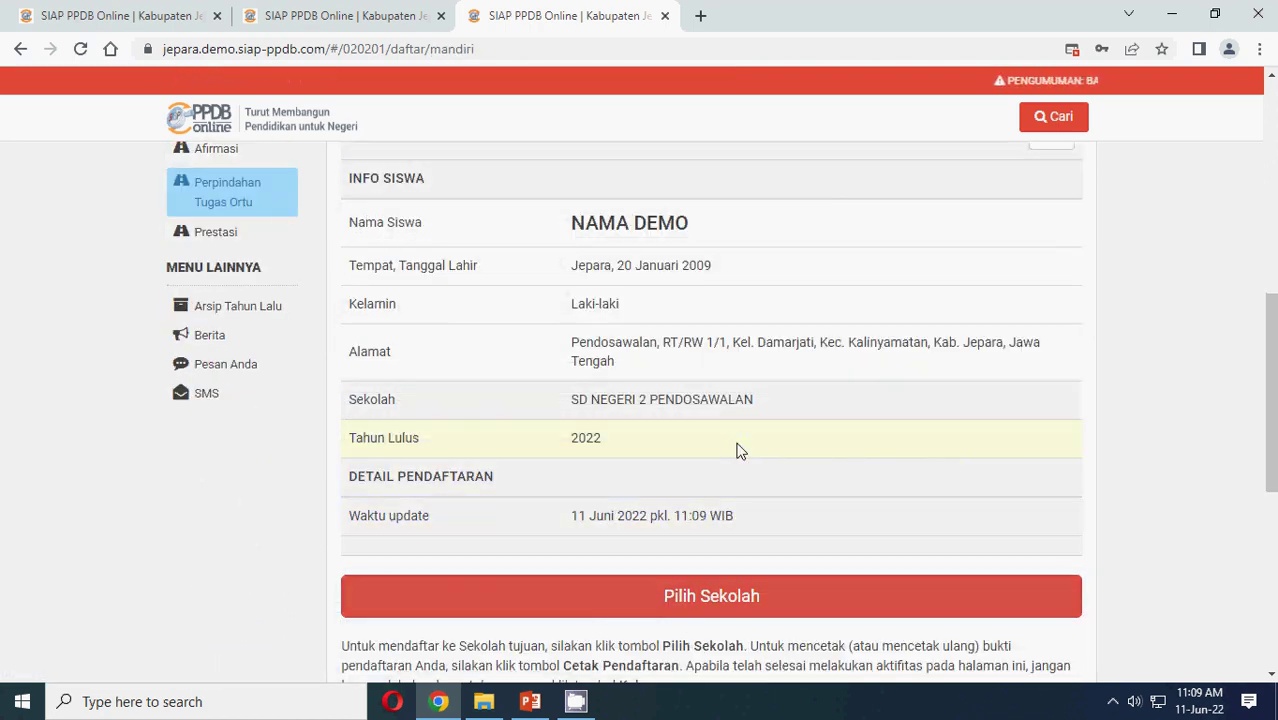
Start the Perpindahan Tugas Ortu school selection and add SMP NEGERI 1 PECANGAAN from page 2 of the school list
scroll(736, 450, down, 1)
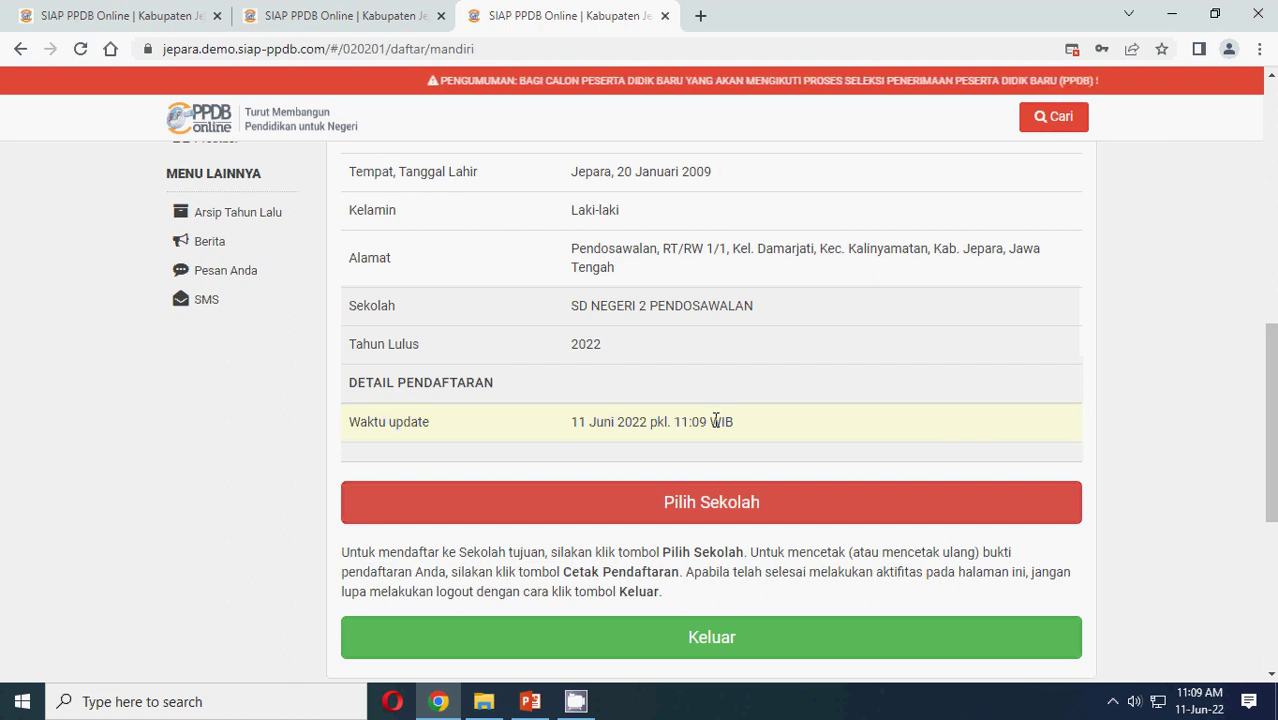
click(703, 492)
click(682, 288)
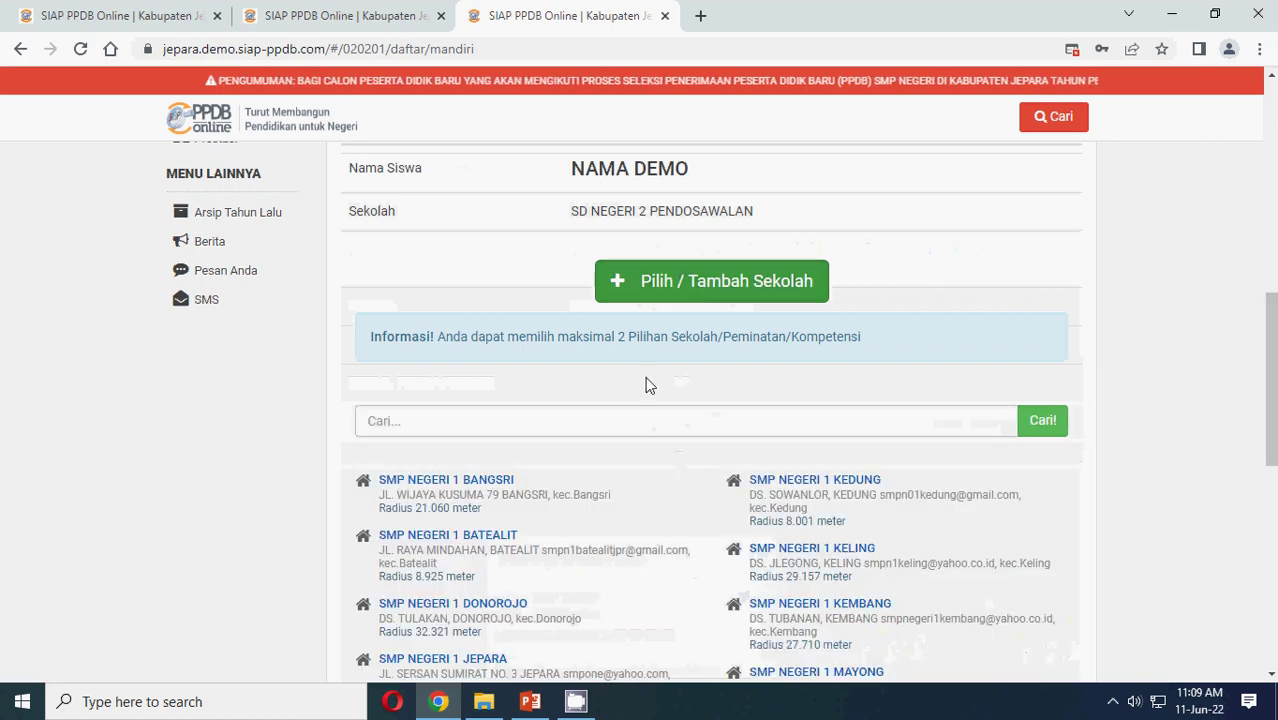
scroll(1128, 537, down, 4)
click(1061, 453)
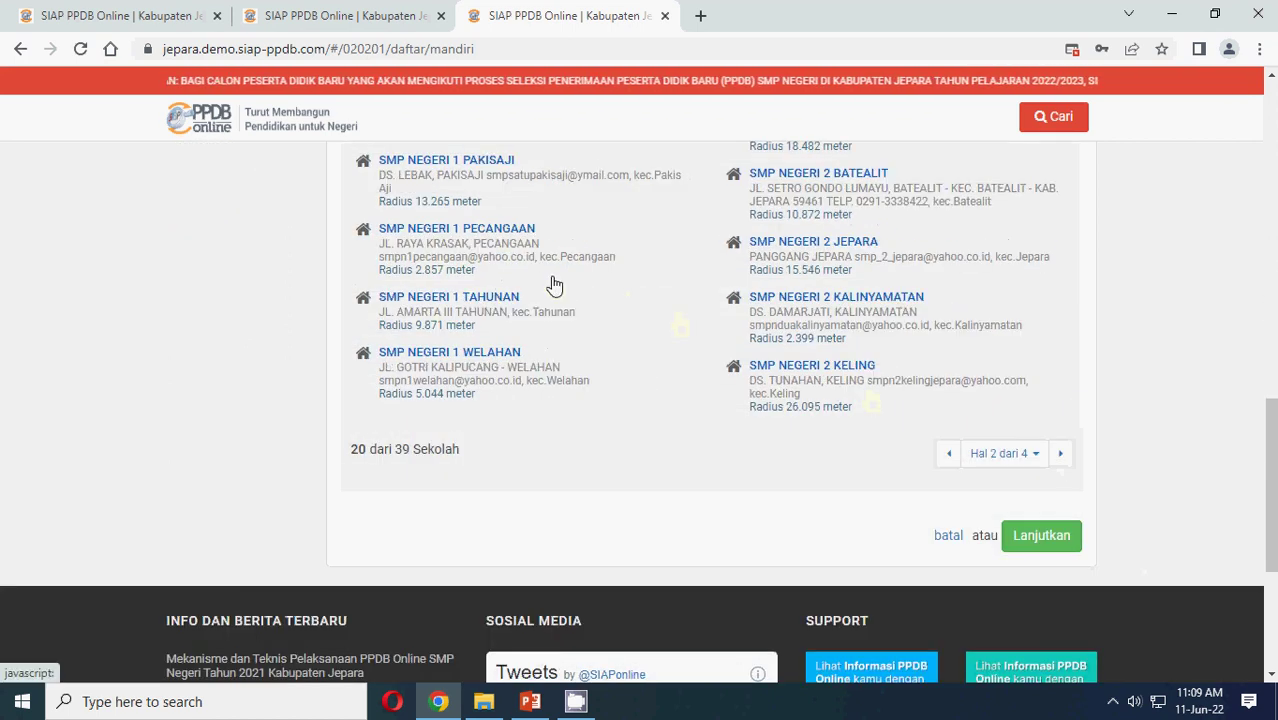
click(456, 241)
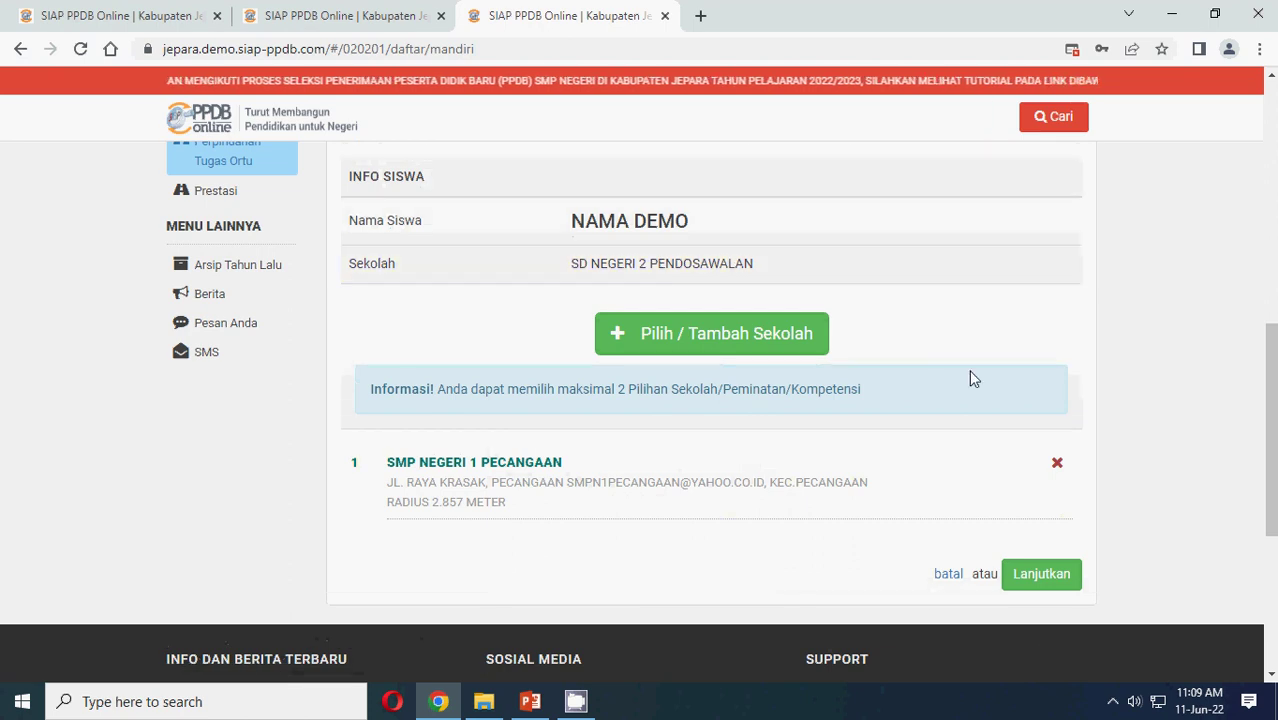
Continue with the Perpindahan Tugas Ortu school choice, agree to the parent statement and submit the registration
click(1041, 573)
scroll(985, 352, down, 4)
scroll(868, 433, down, 4)
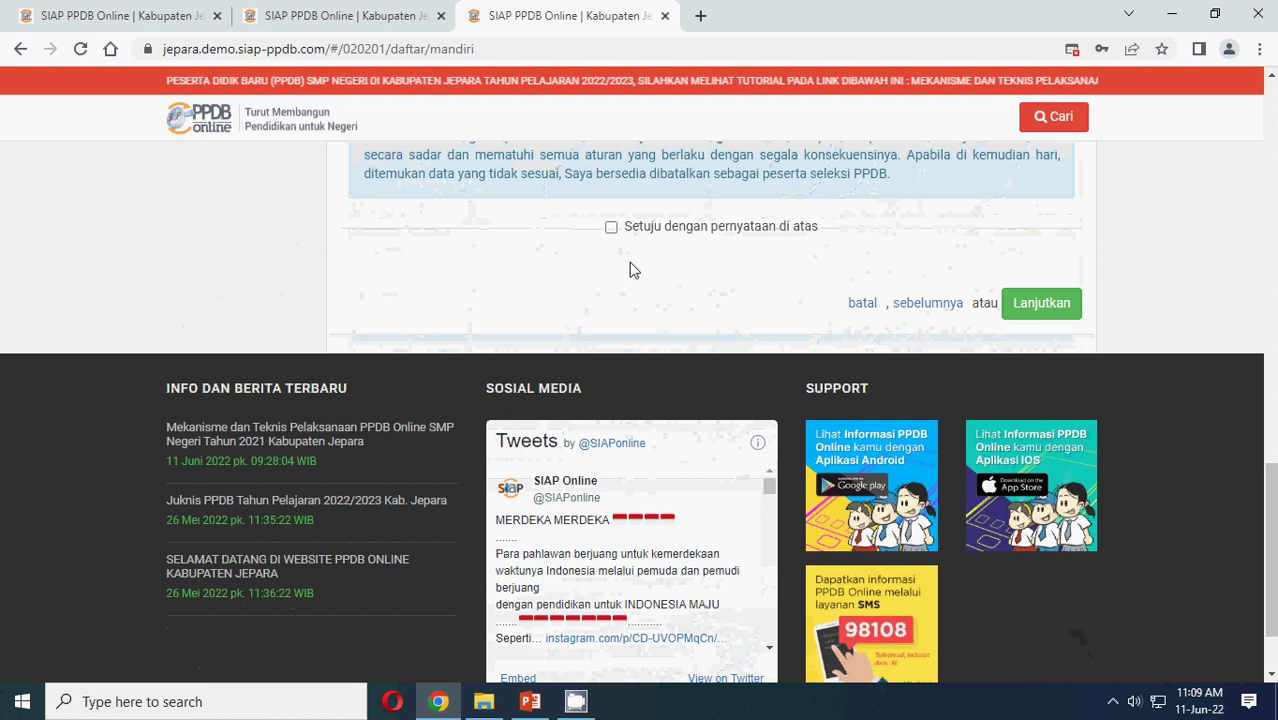
click(611, 226)
click(1064, 313)
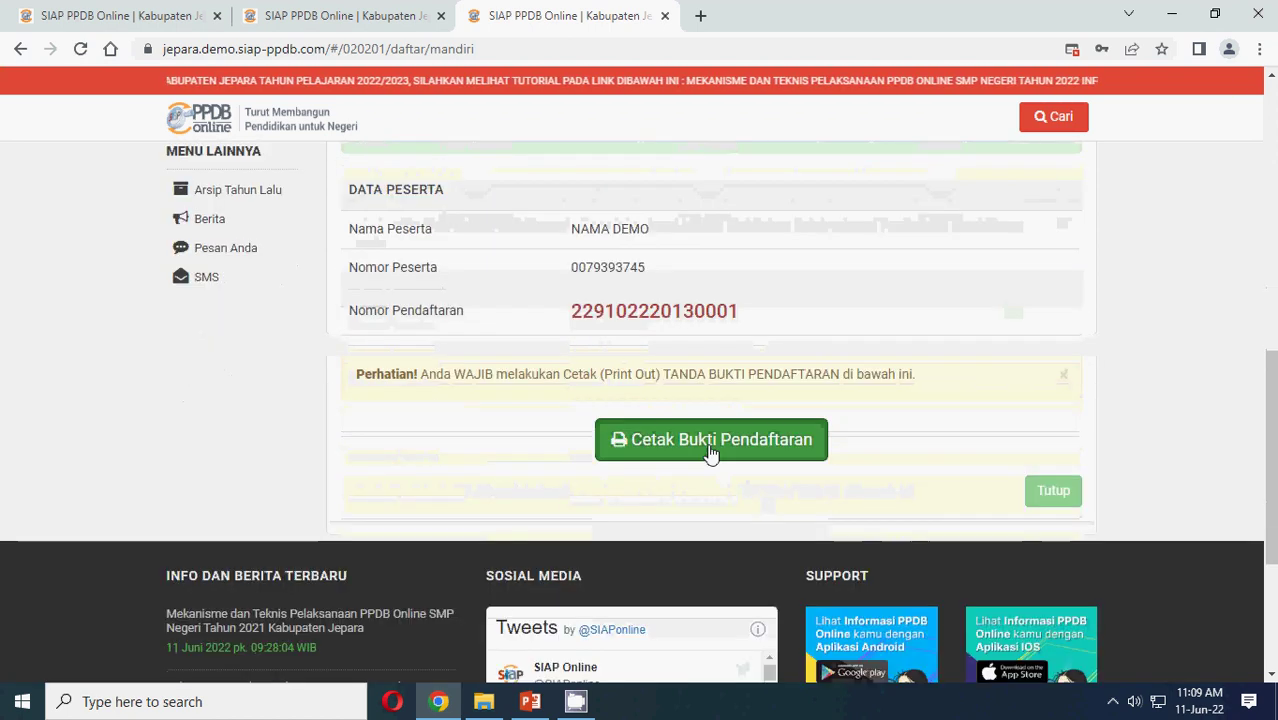
Open the print version of the registration proof from the completed Perpindahan Tugas Ortu registration and close it without saving
click(710, 449)
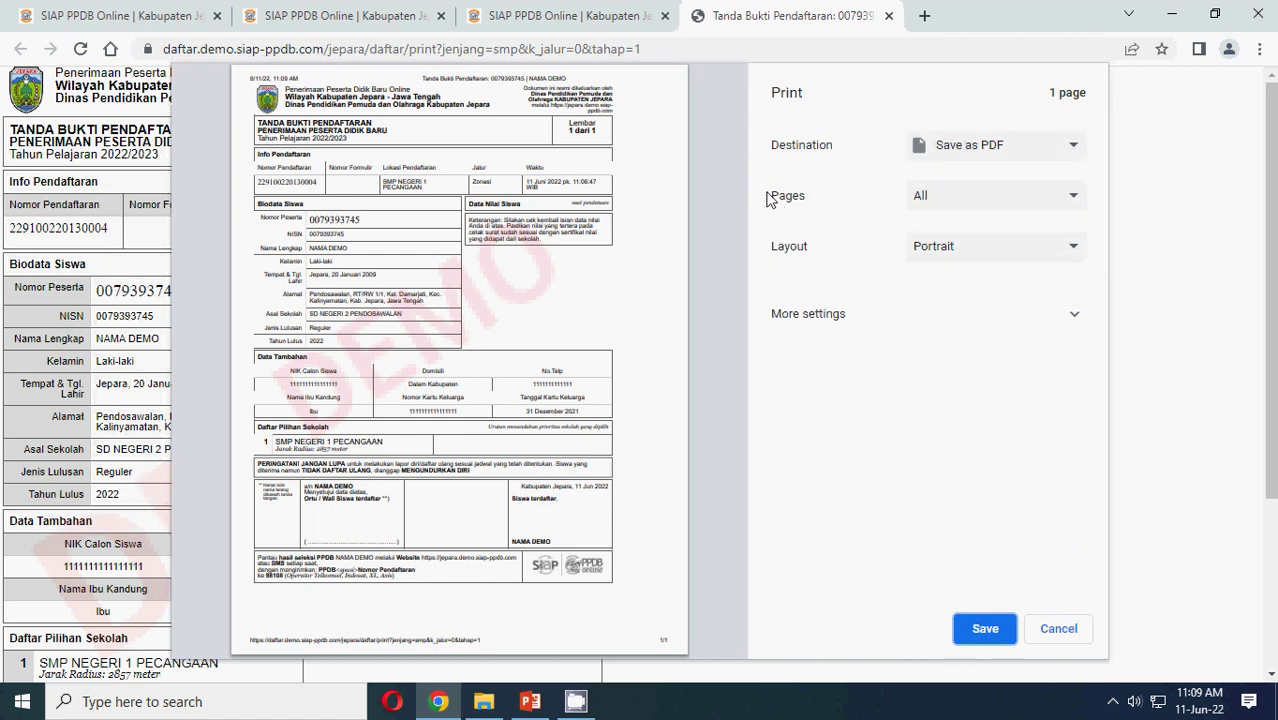
click(888, 16)
scroll(621, 388, up, 3)
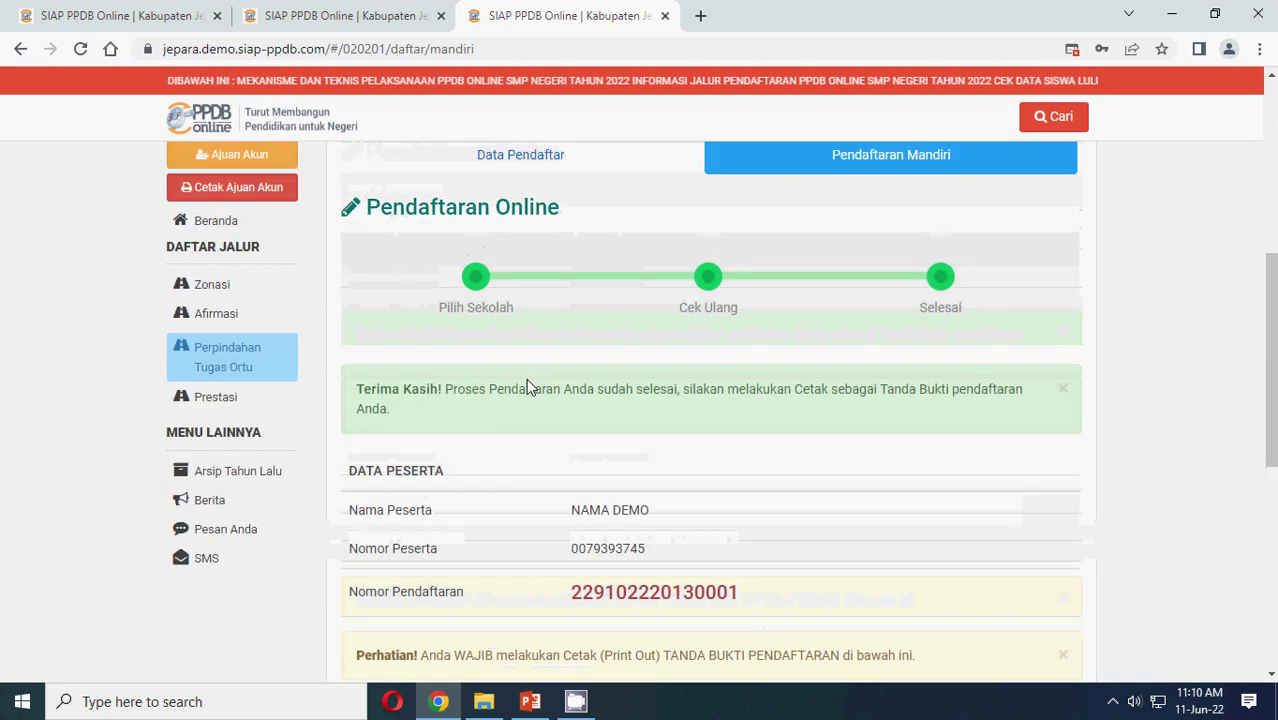
scroll(589, 530, up, 2)
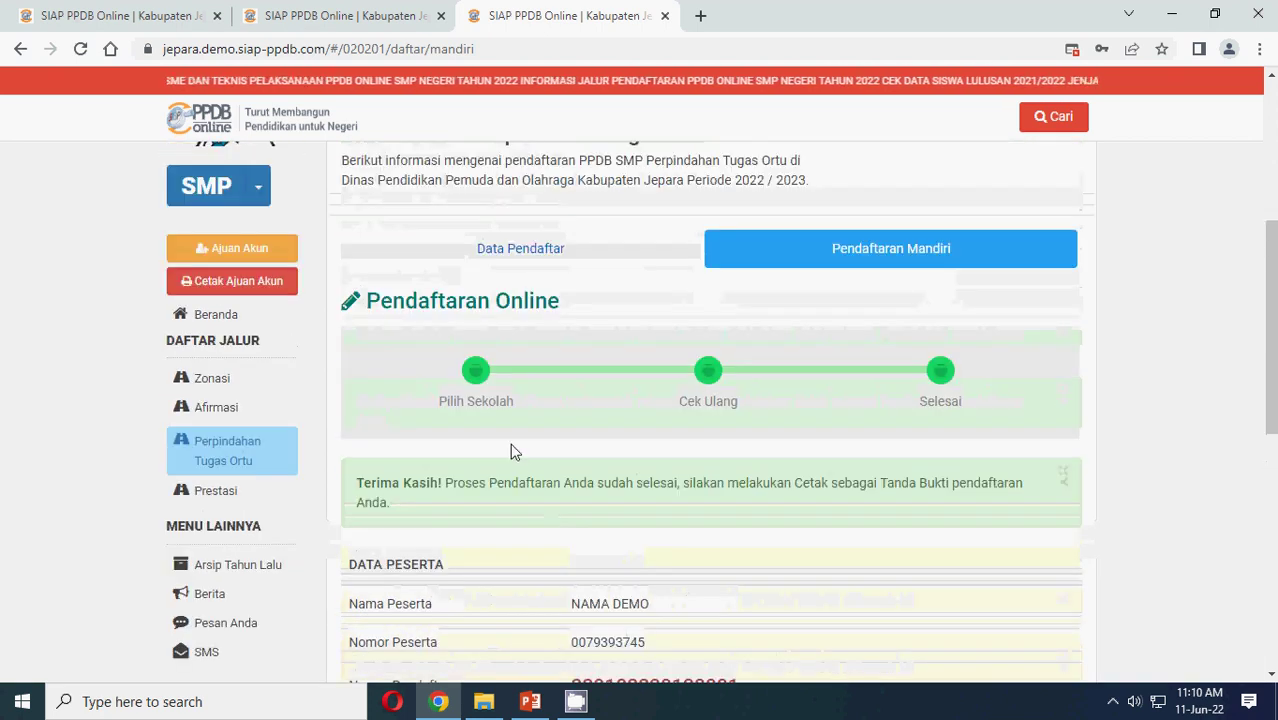
Copy the Nomor Pendaftaran from the completed registration and search for the participant with it
scroll(540, 462, down, 2)
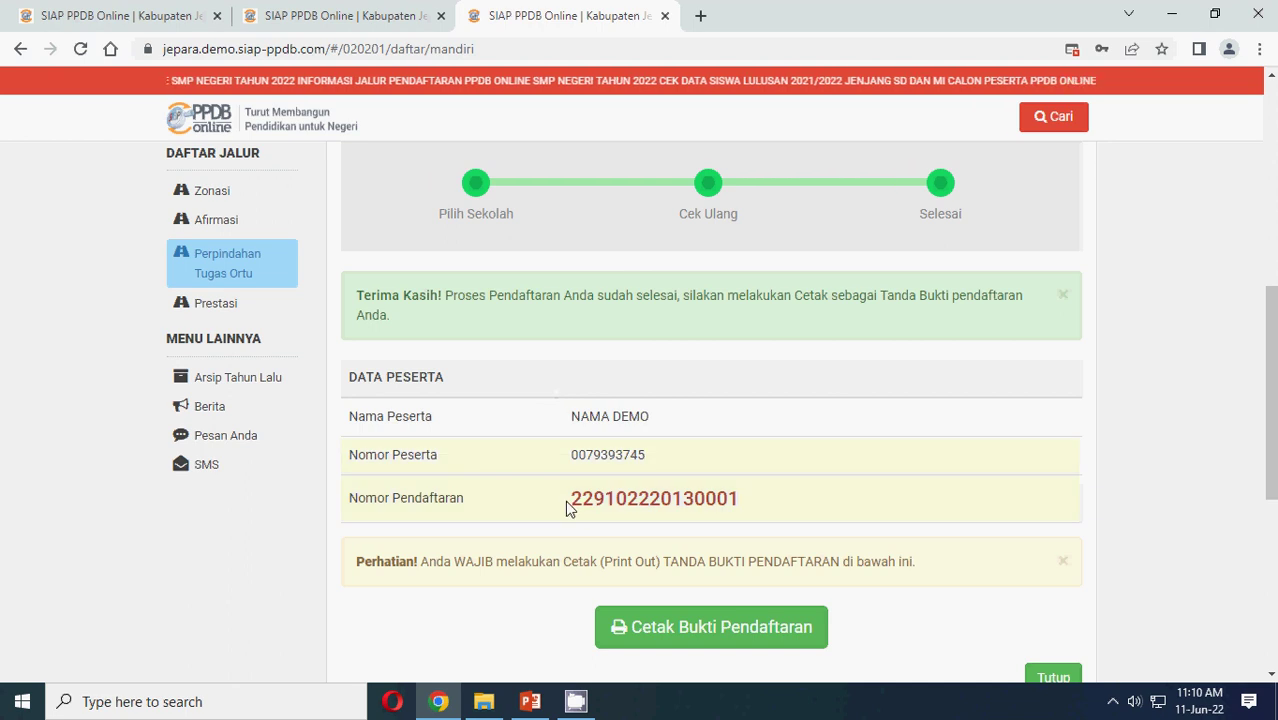
drag(574, 500, 740, 496)
key(ctrl+c)
scroll(855, 511, up, 7)
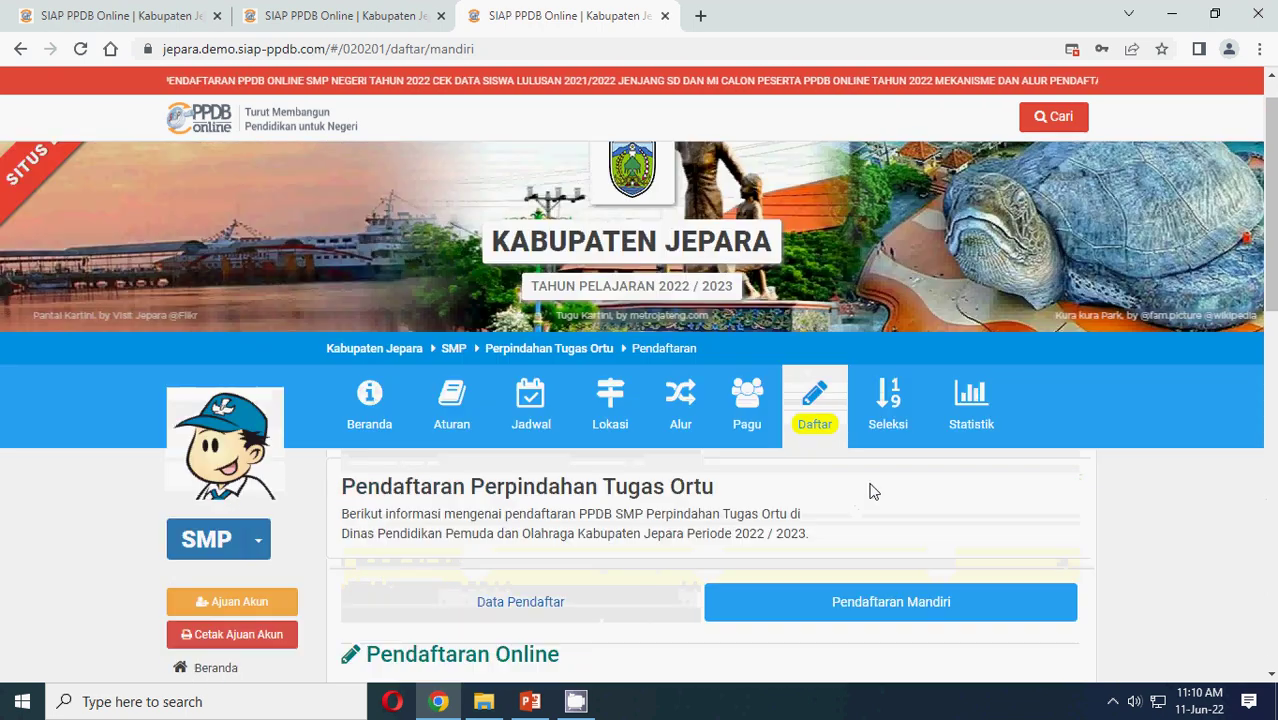
click(1039, 124)
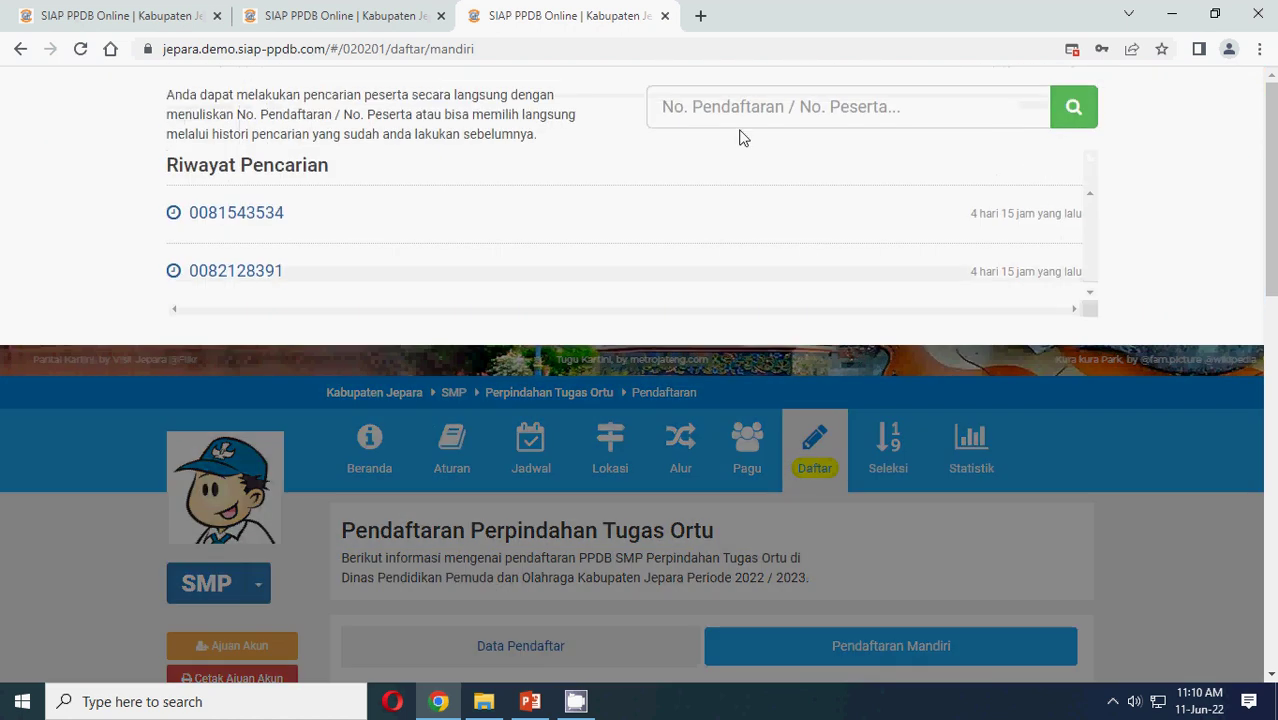
key(ctrl+v)
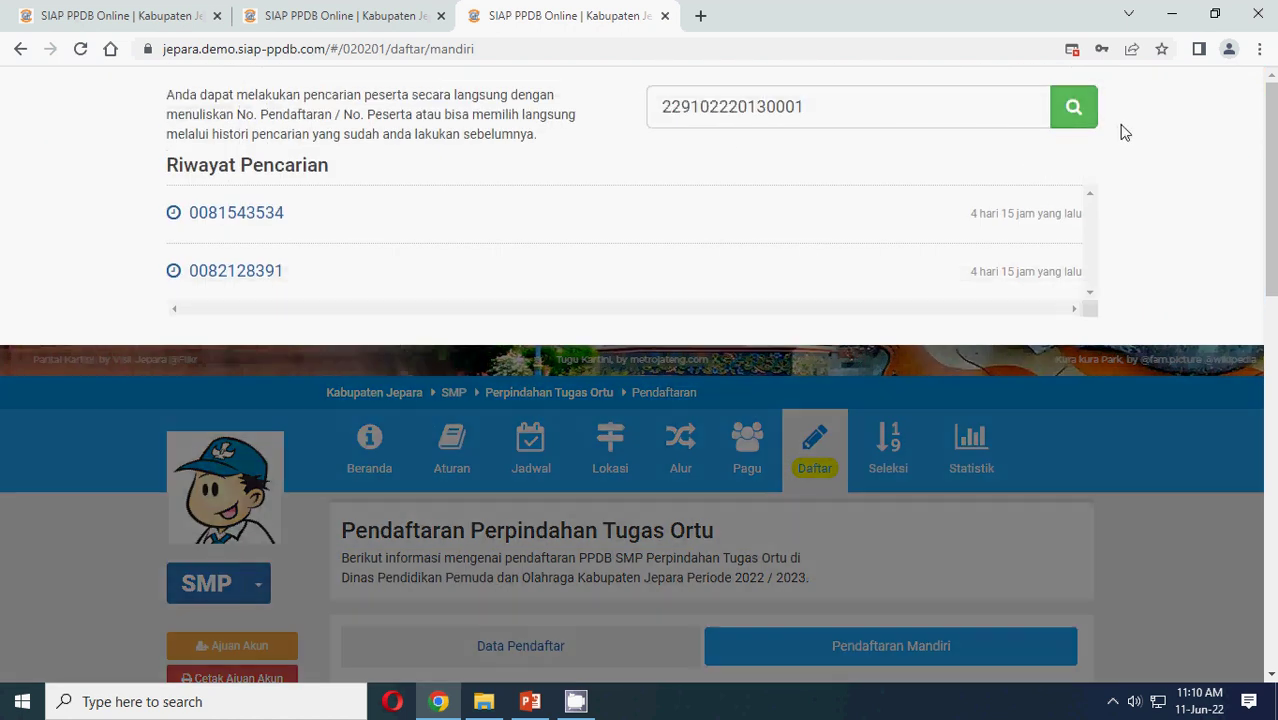
click(1076, 118)
Examine the applicant's detail page, highlighting the Jalur entry and checking the school choice and provisional selection data
scroll(627, 359, down, 5)
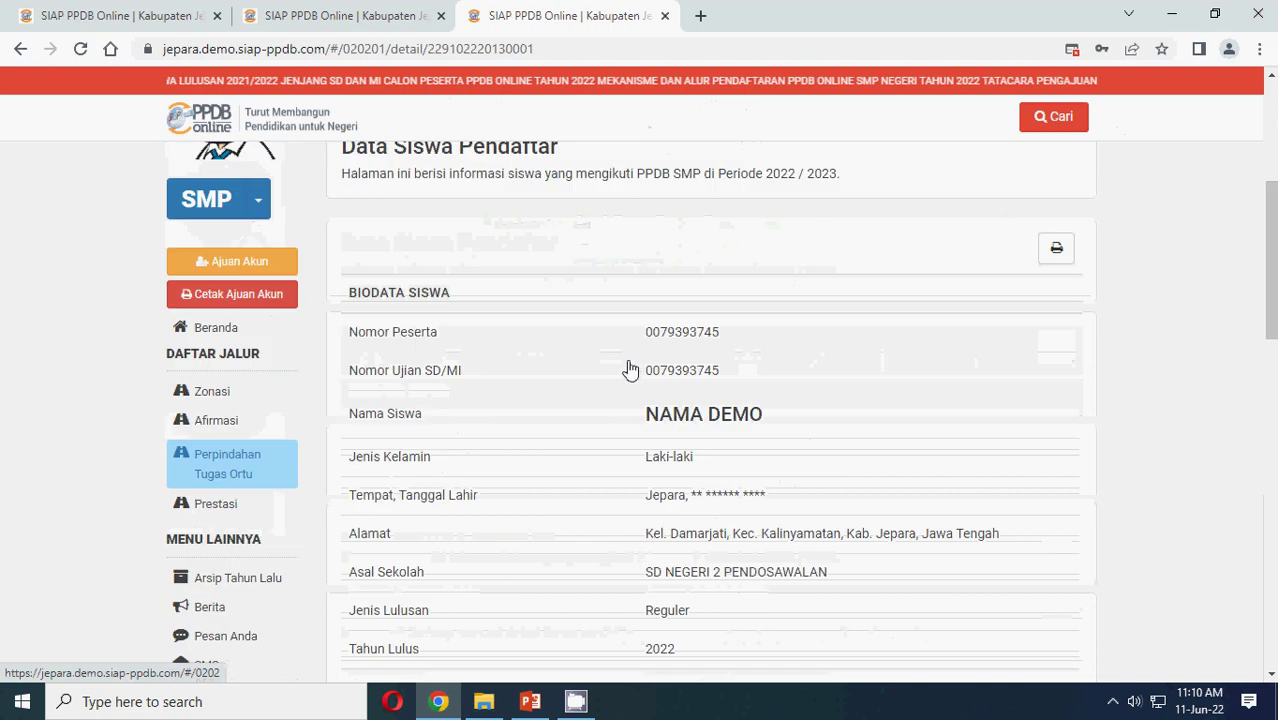
scroll(651, 355, down, 5)
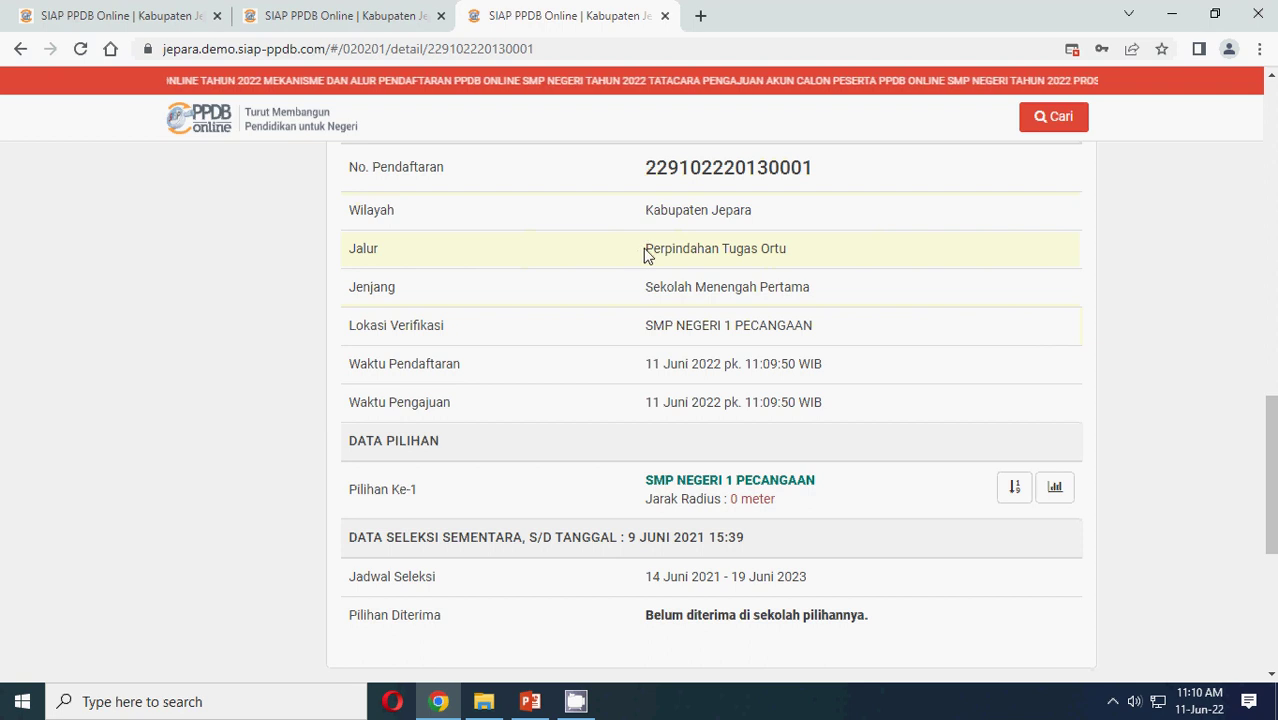
drag(645, 255, 833, 260)
scroll(833, 402, down, 2)
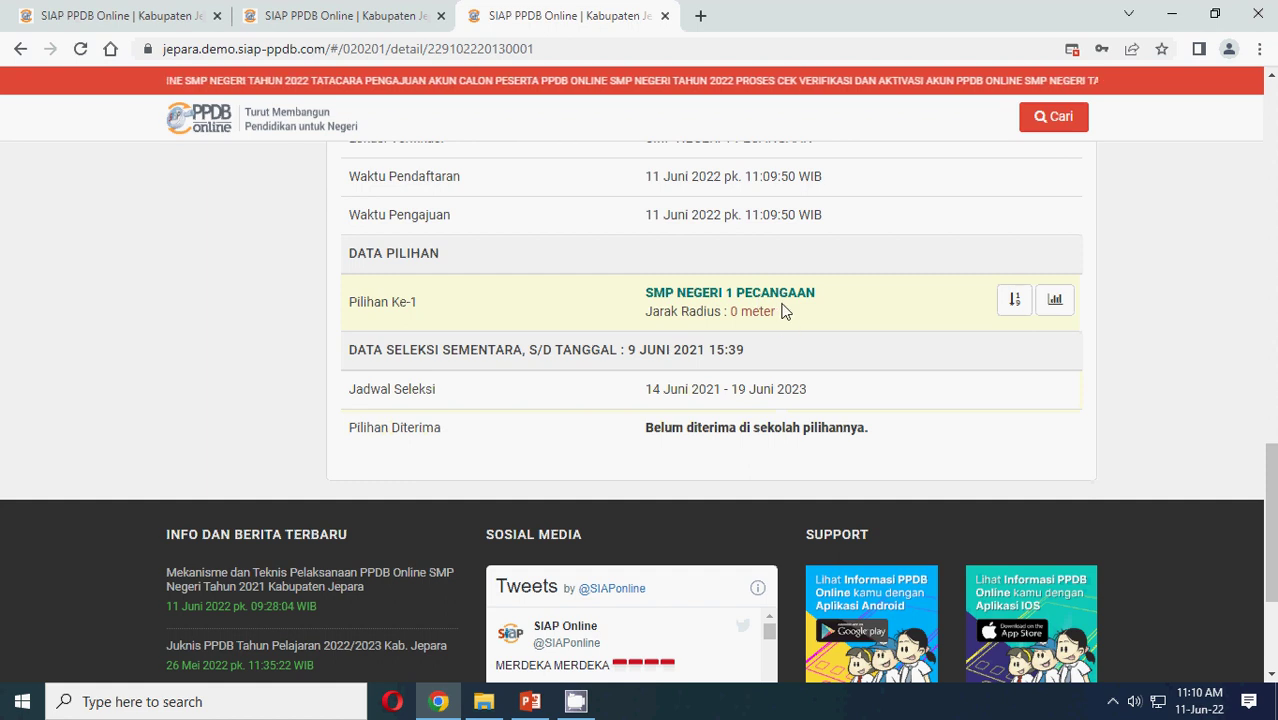
scroll(812, 426, up, 10)
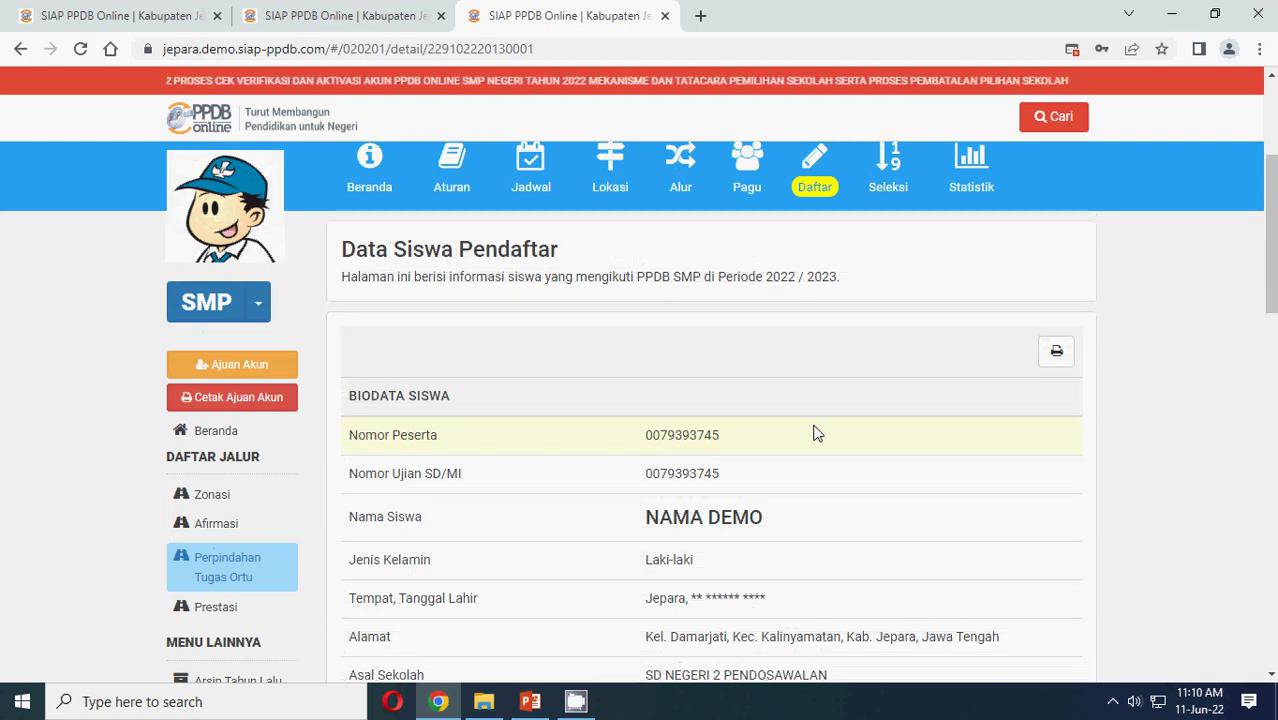
scroll(626, 426, up, 3)
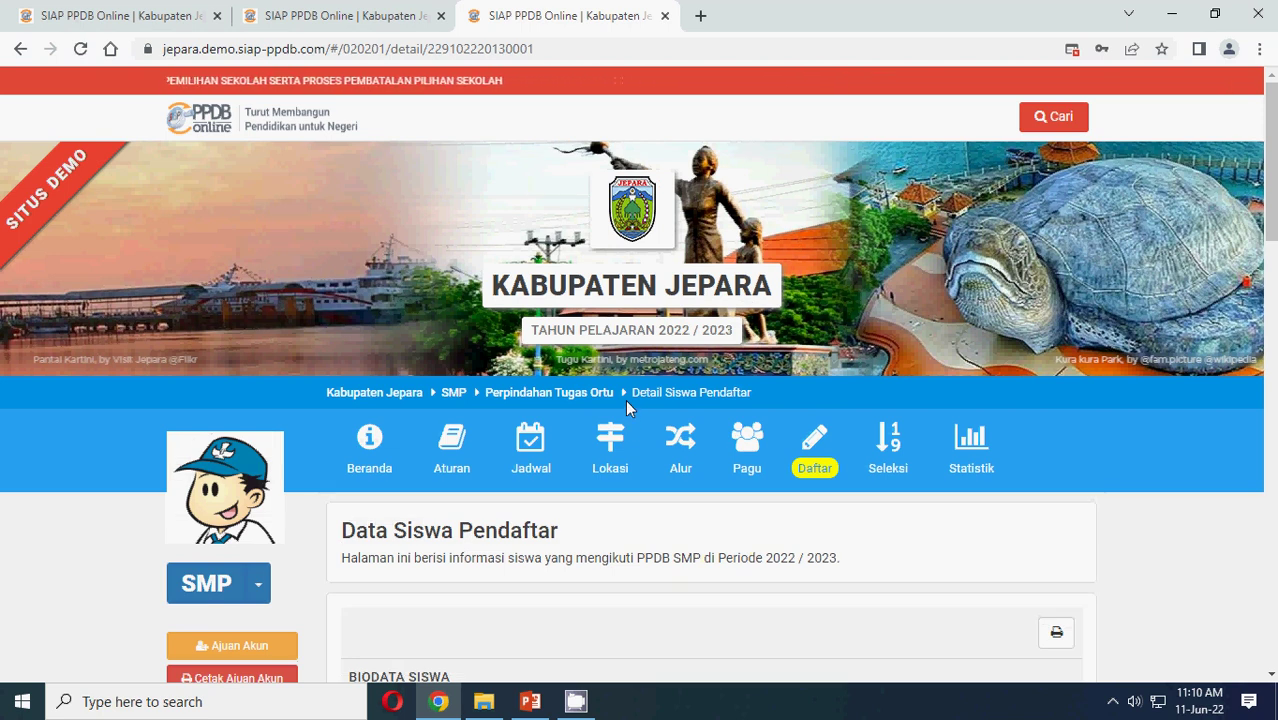
Leave the applicant's detail page and open the Zonasi path's overview page
scroll(625, 399, down, 3)
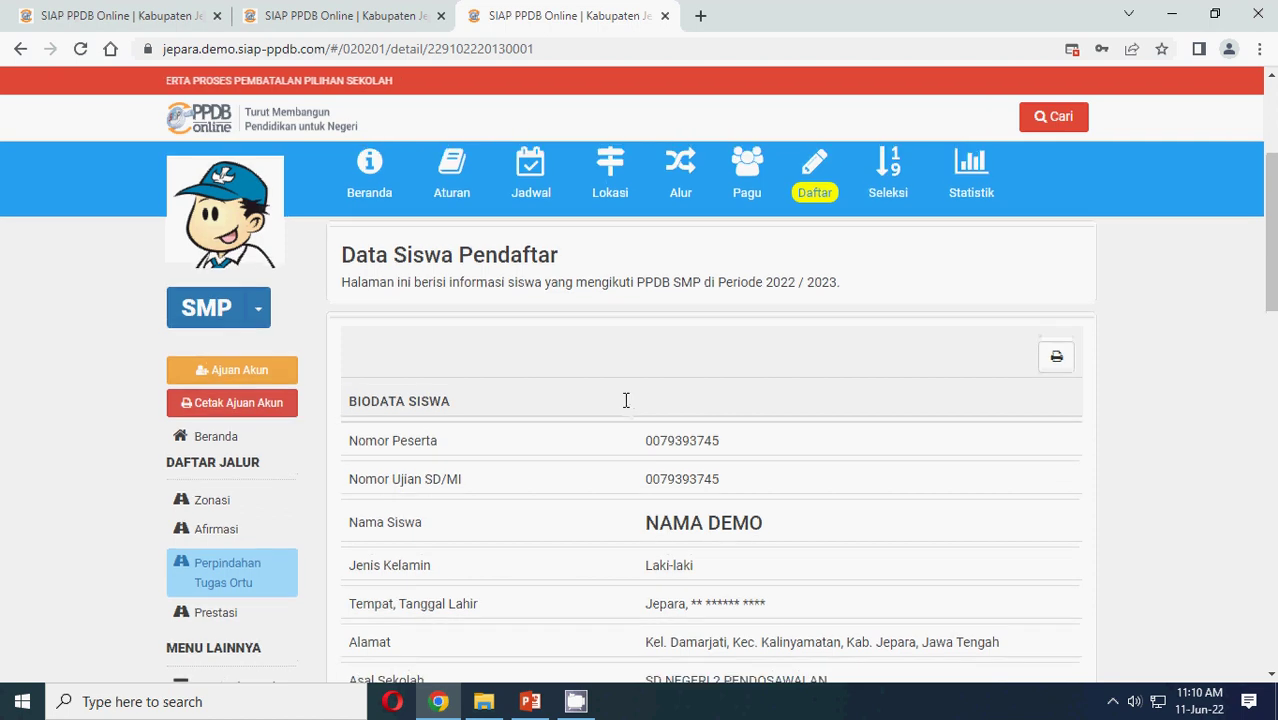
scroll(625, 399, up, 1)
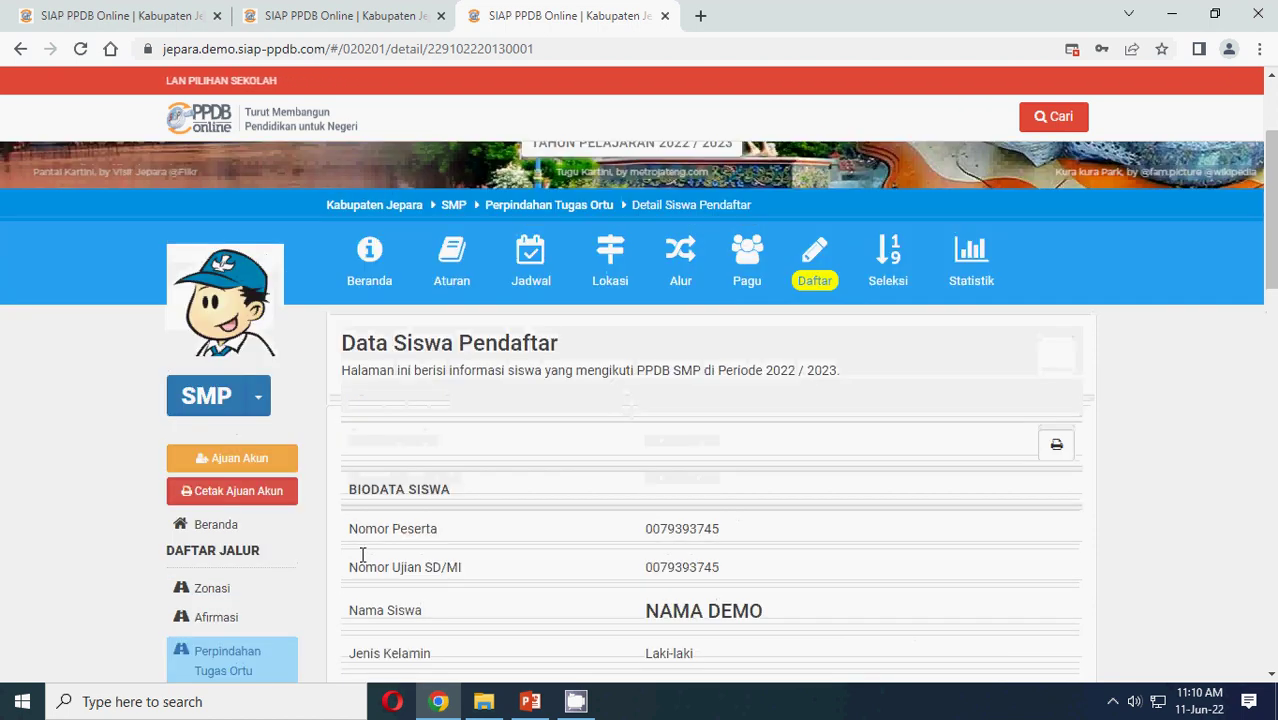
click(214, 592)
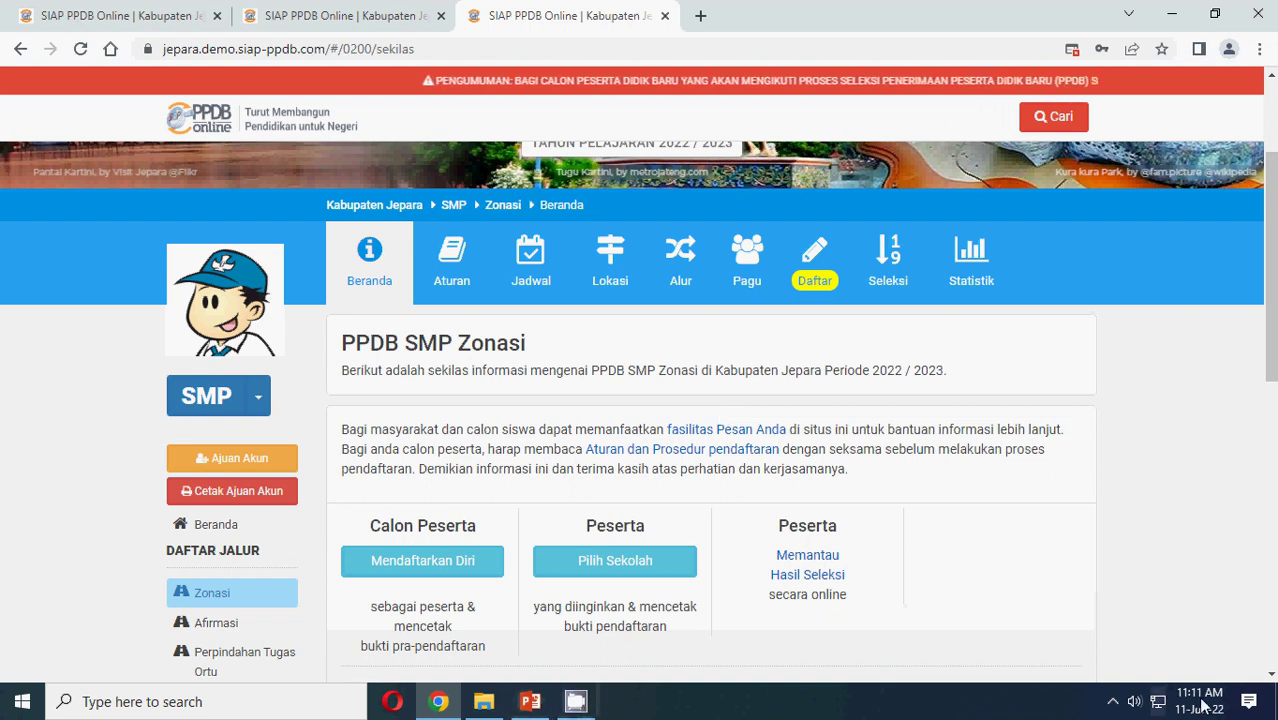
click(1112, 701)
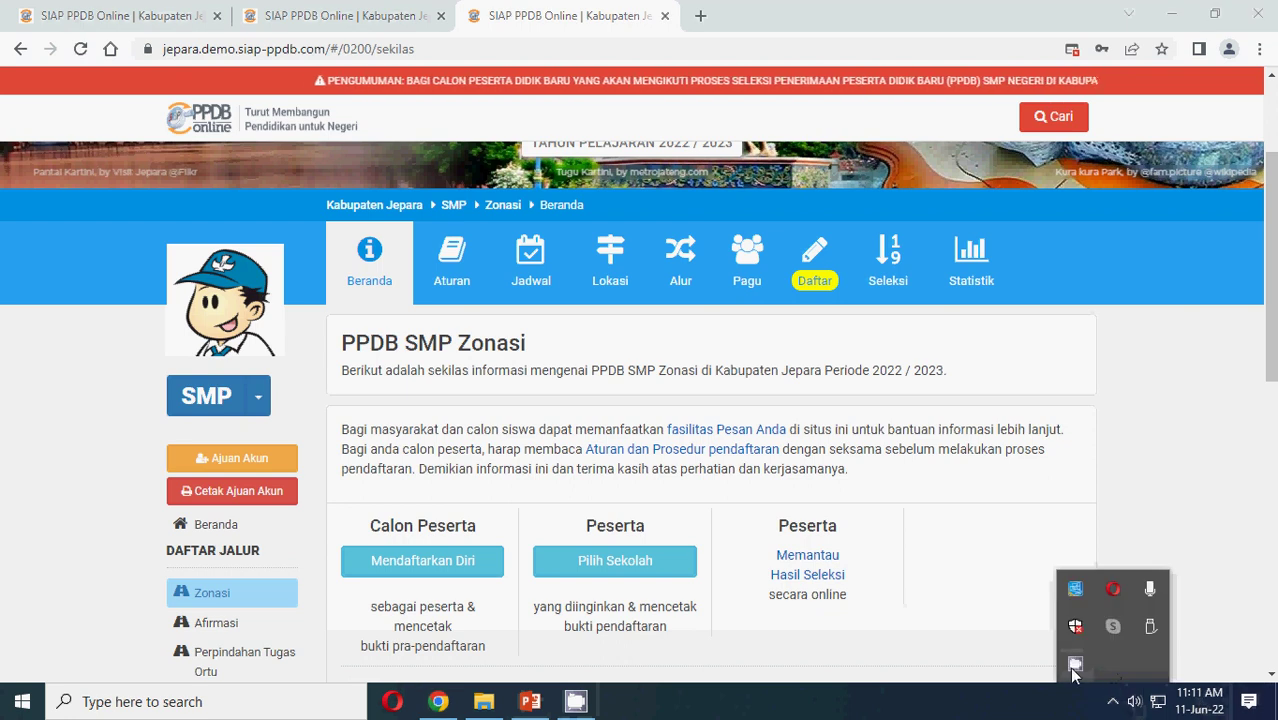